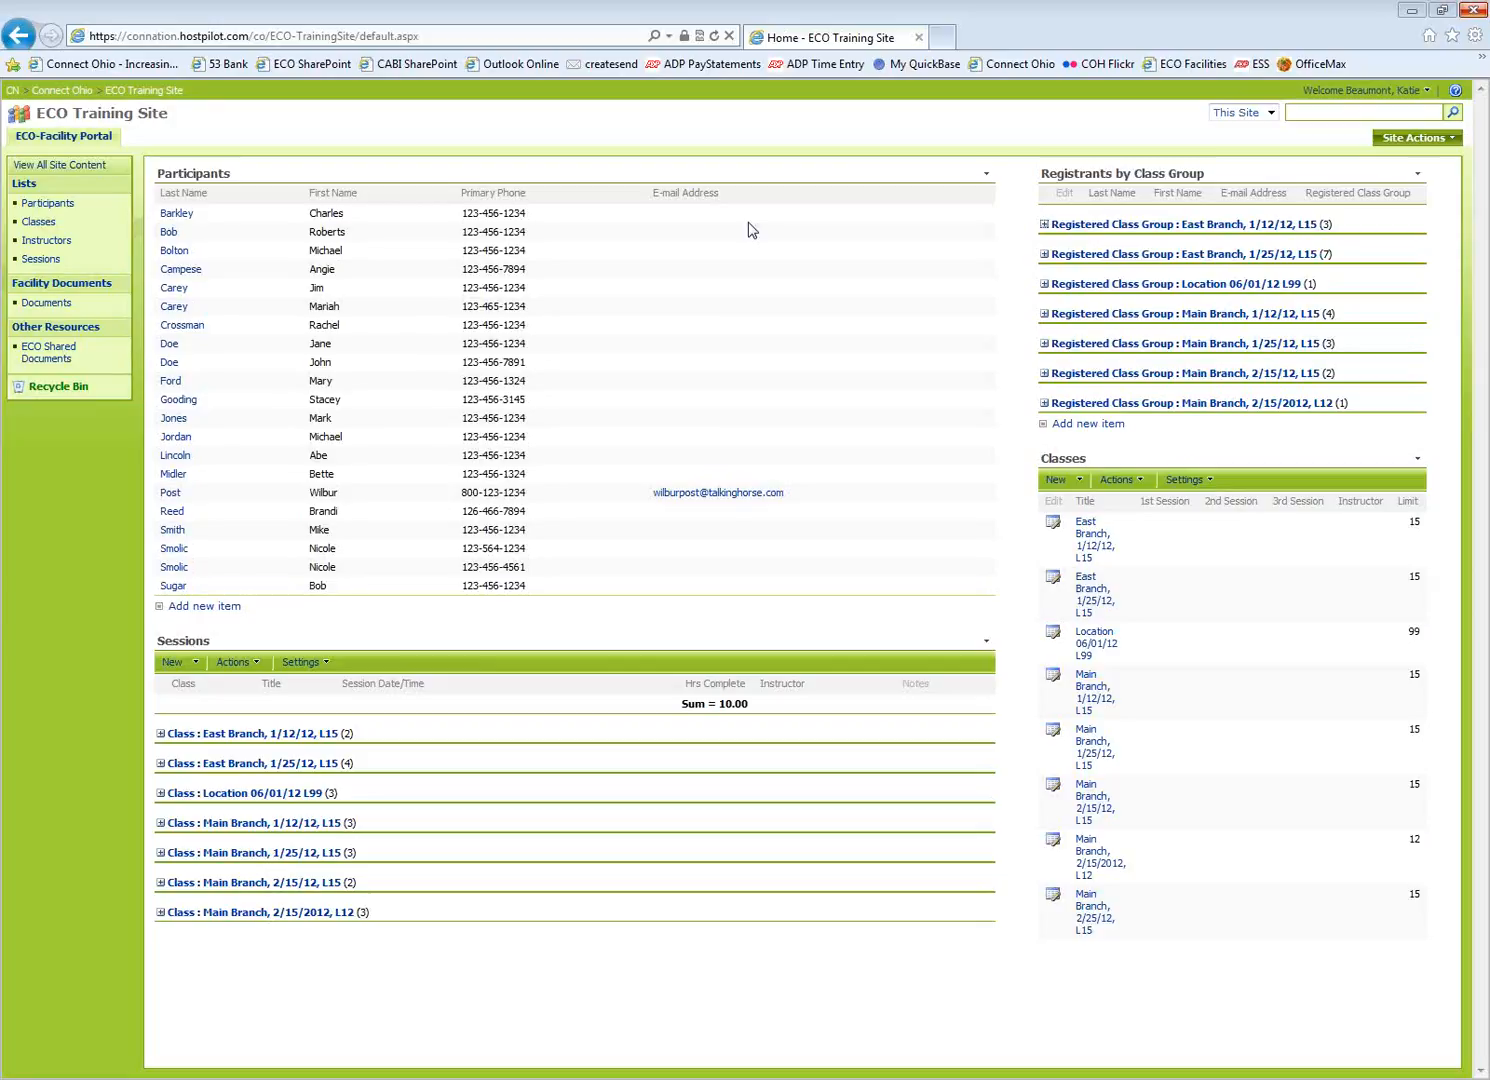
Go to the Instructors list and start a new instructor item
click(46, 241)
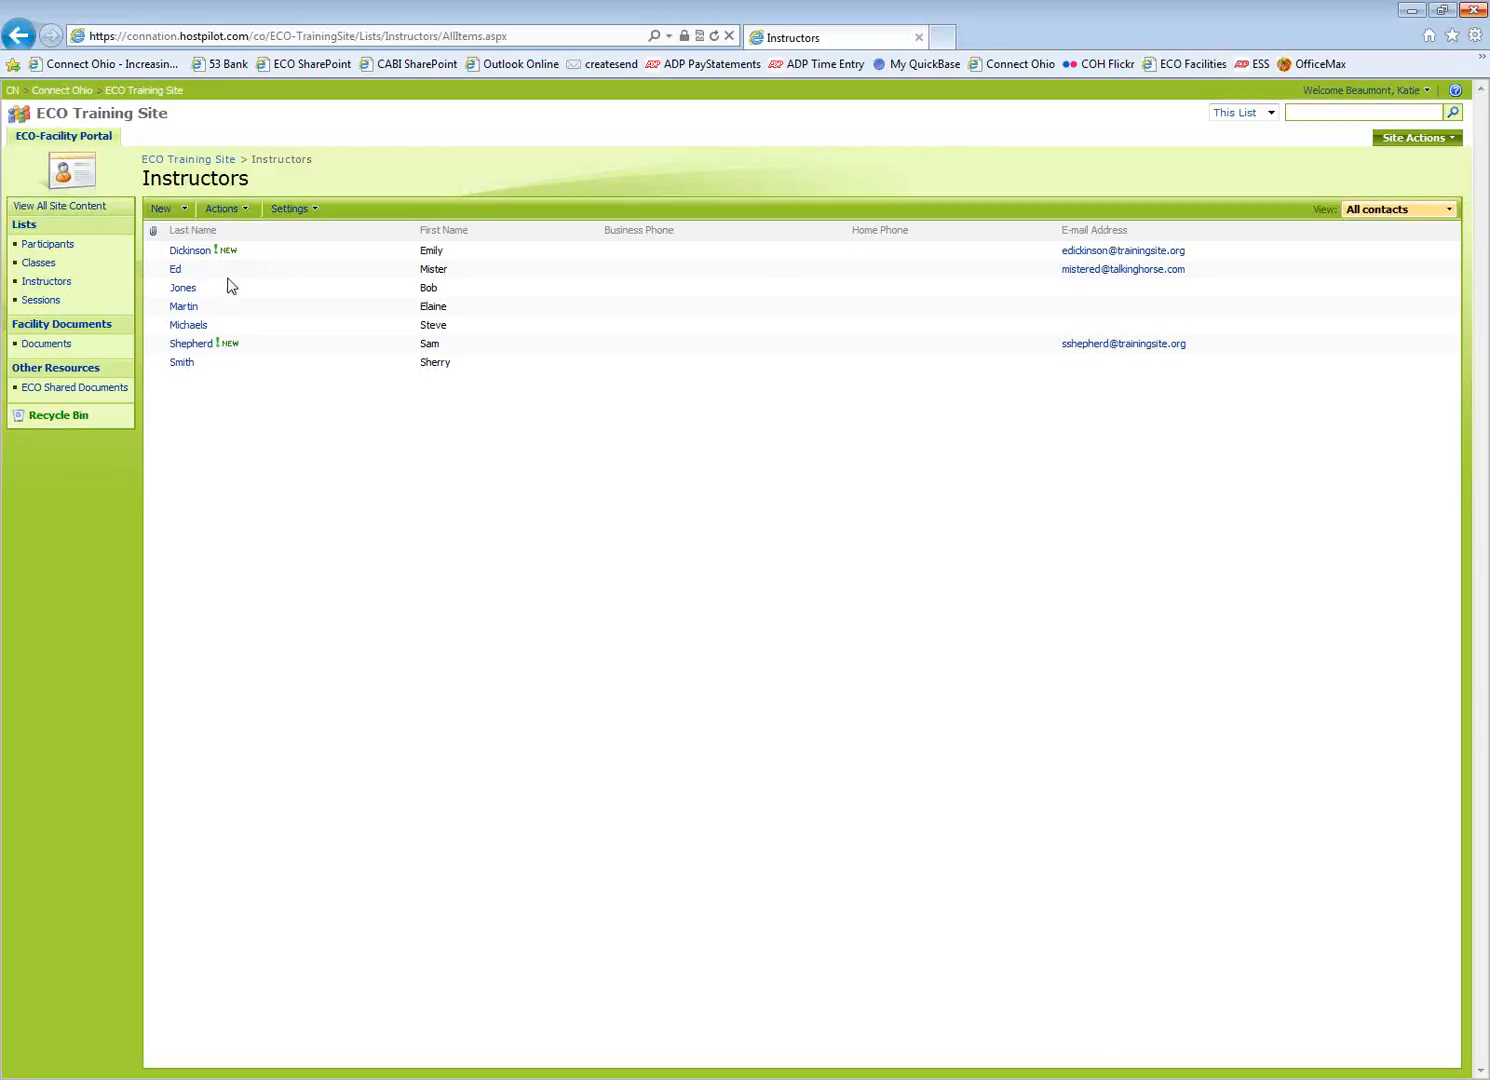
click(183, 211)
click(190, 237)
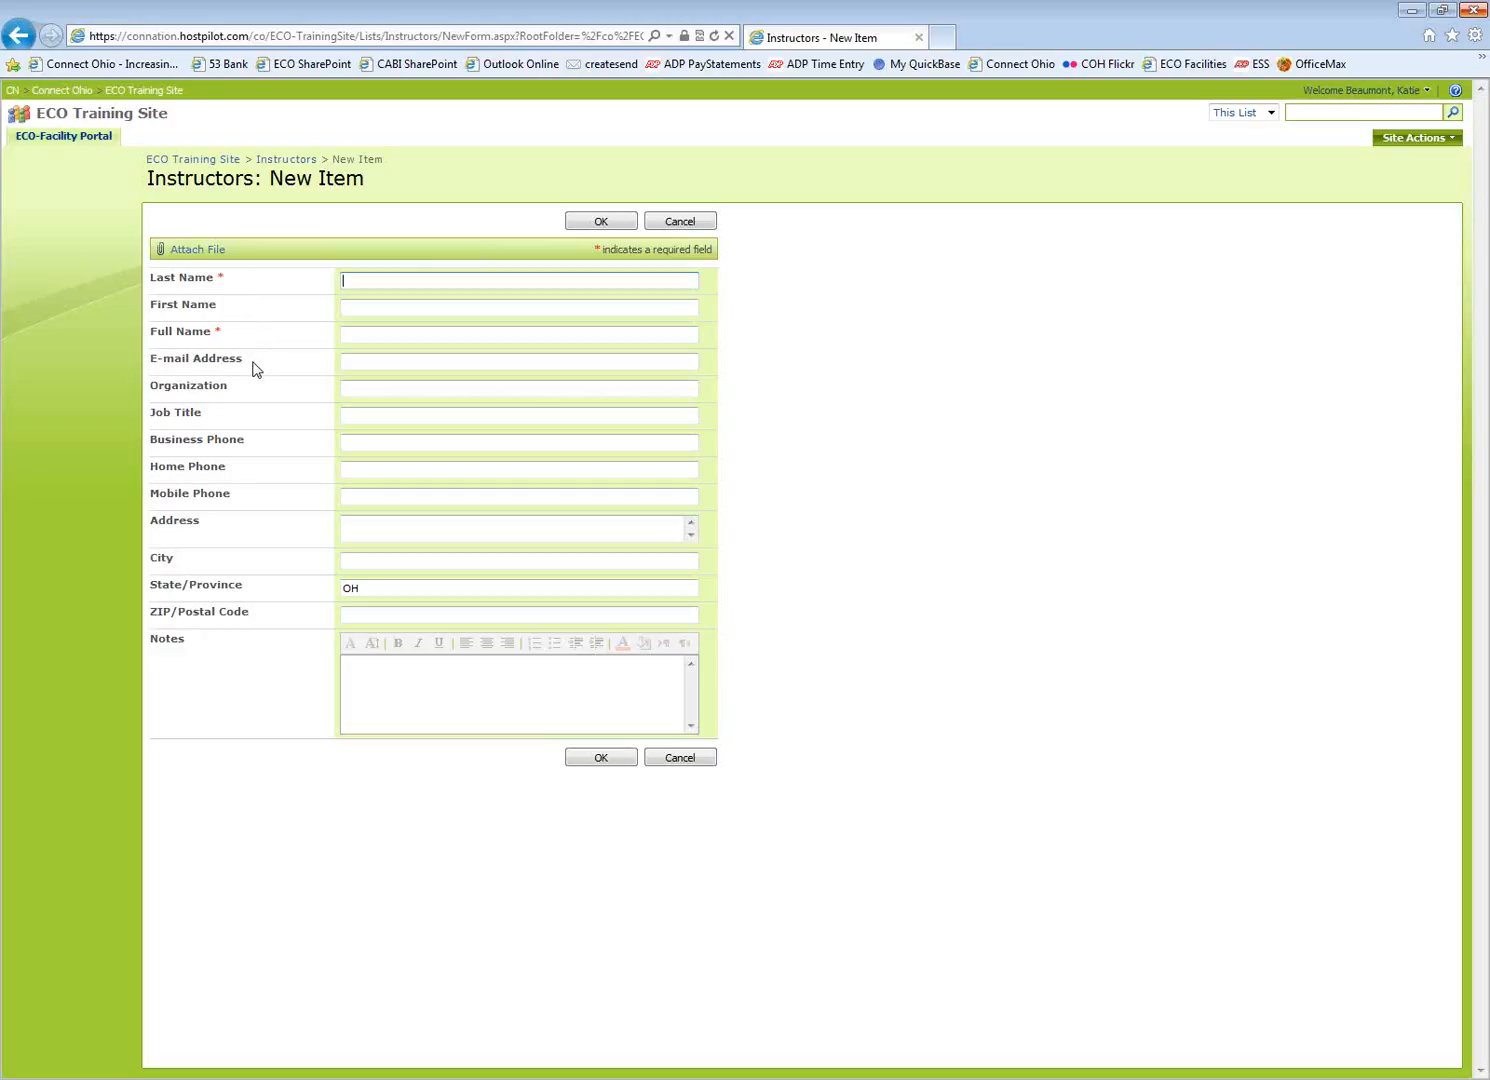
drag(152, 365, 262, 370)
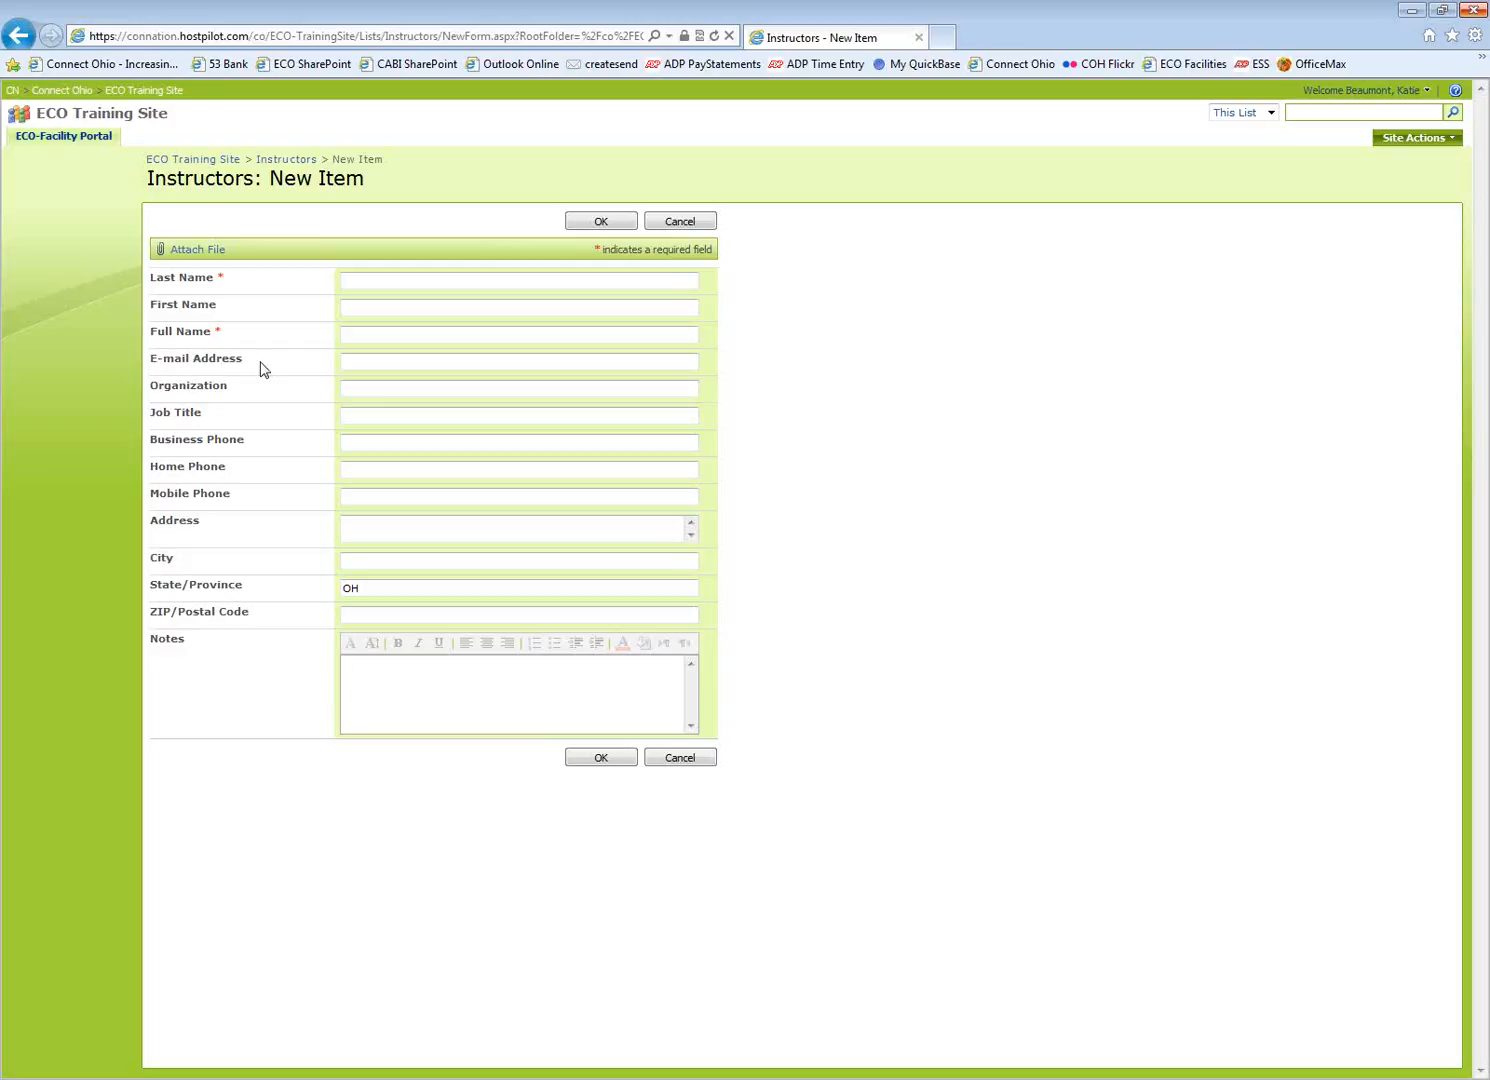
Enter the instructor's last, first and full name and e-mail address, correcting the e-mail domain
click(371, 280)
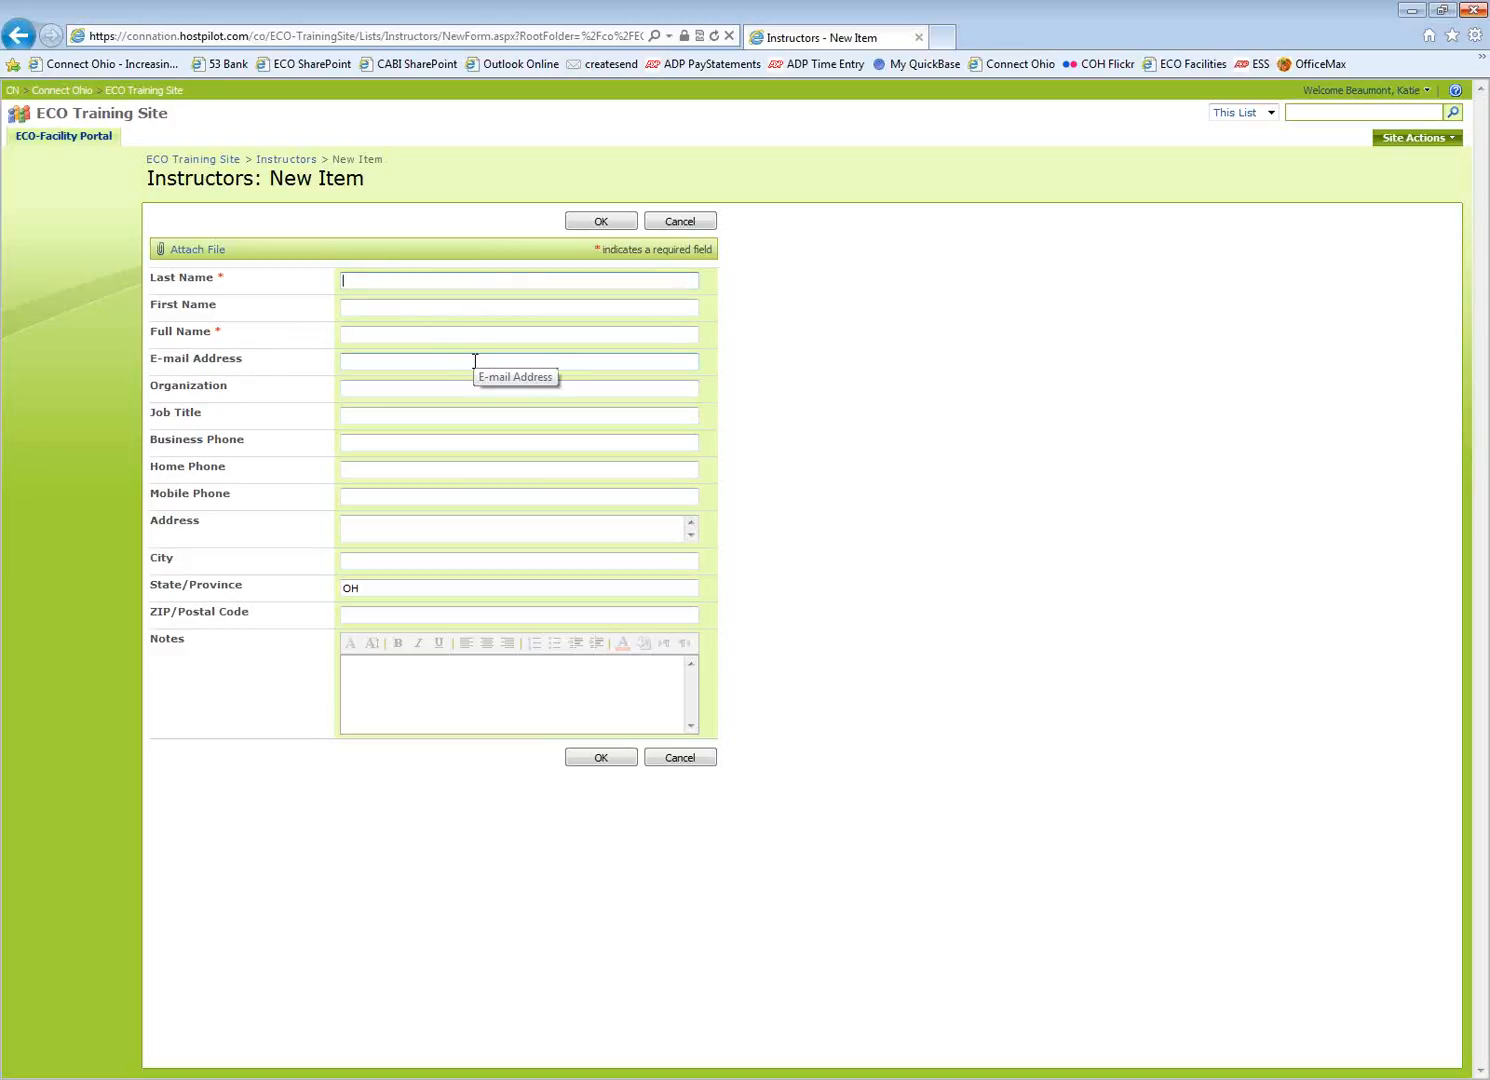
text(King)
key(Tab)
text(Ste)
text(phen)
key(Tab)
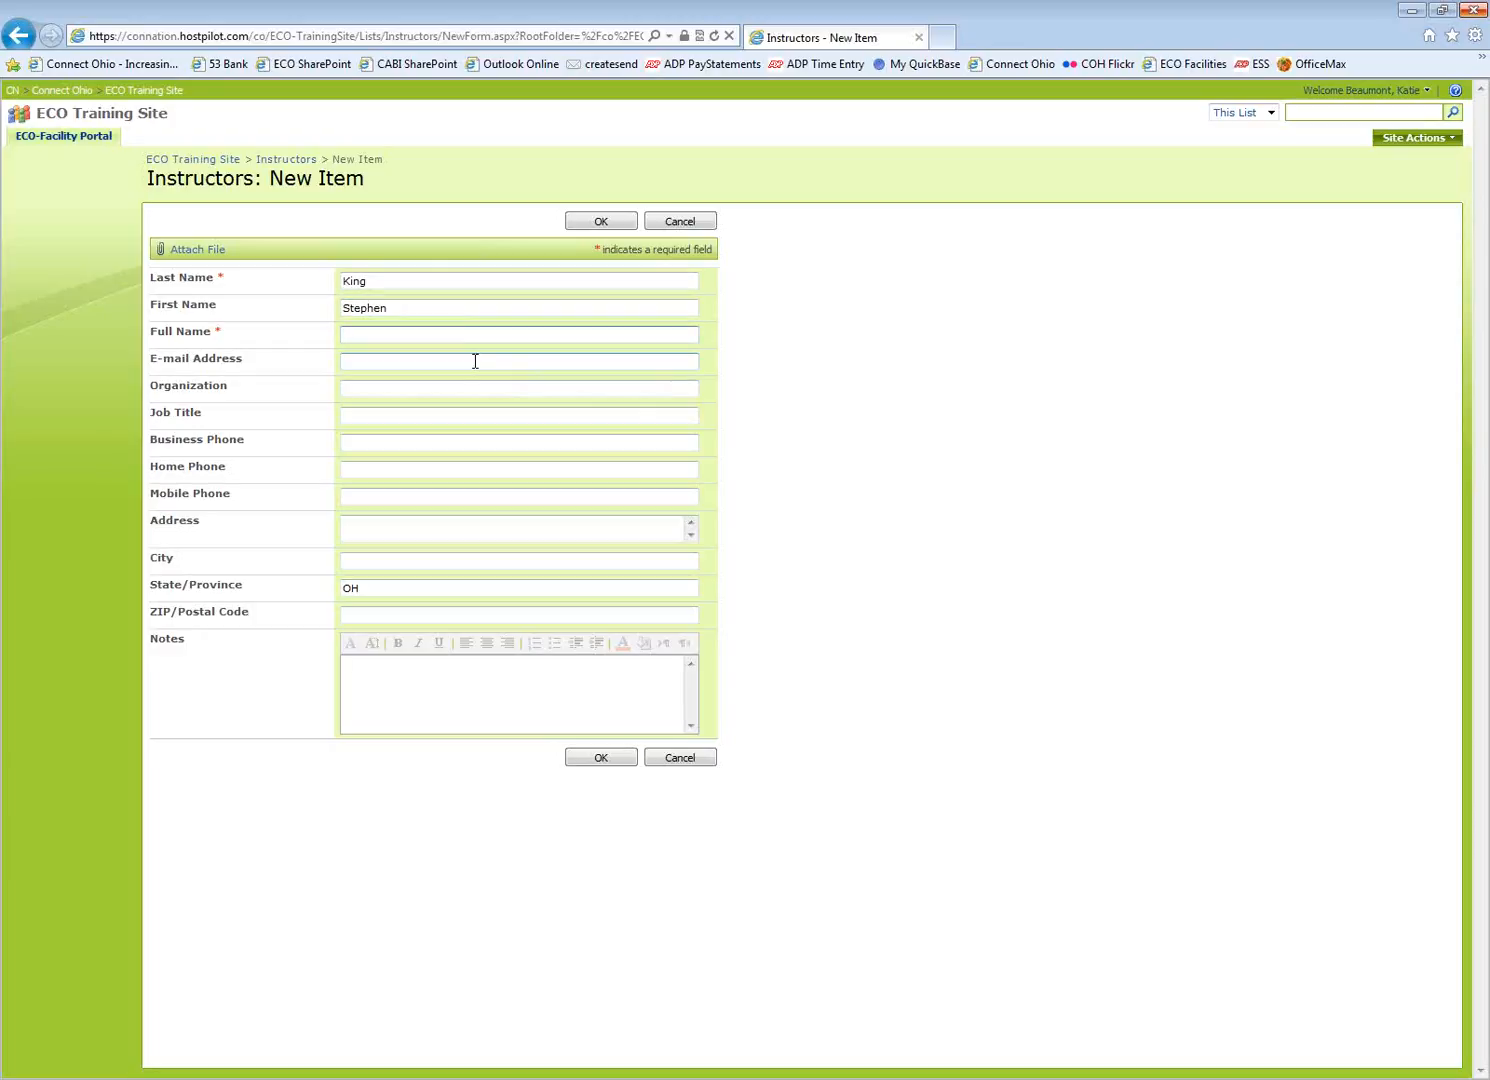
text(Stephen King)
key(Tab)
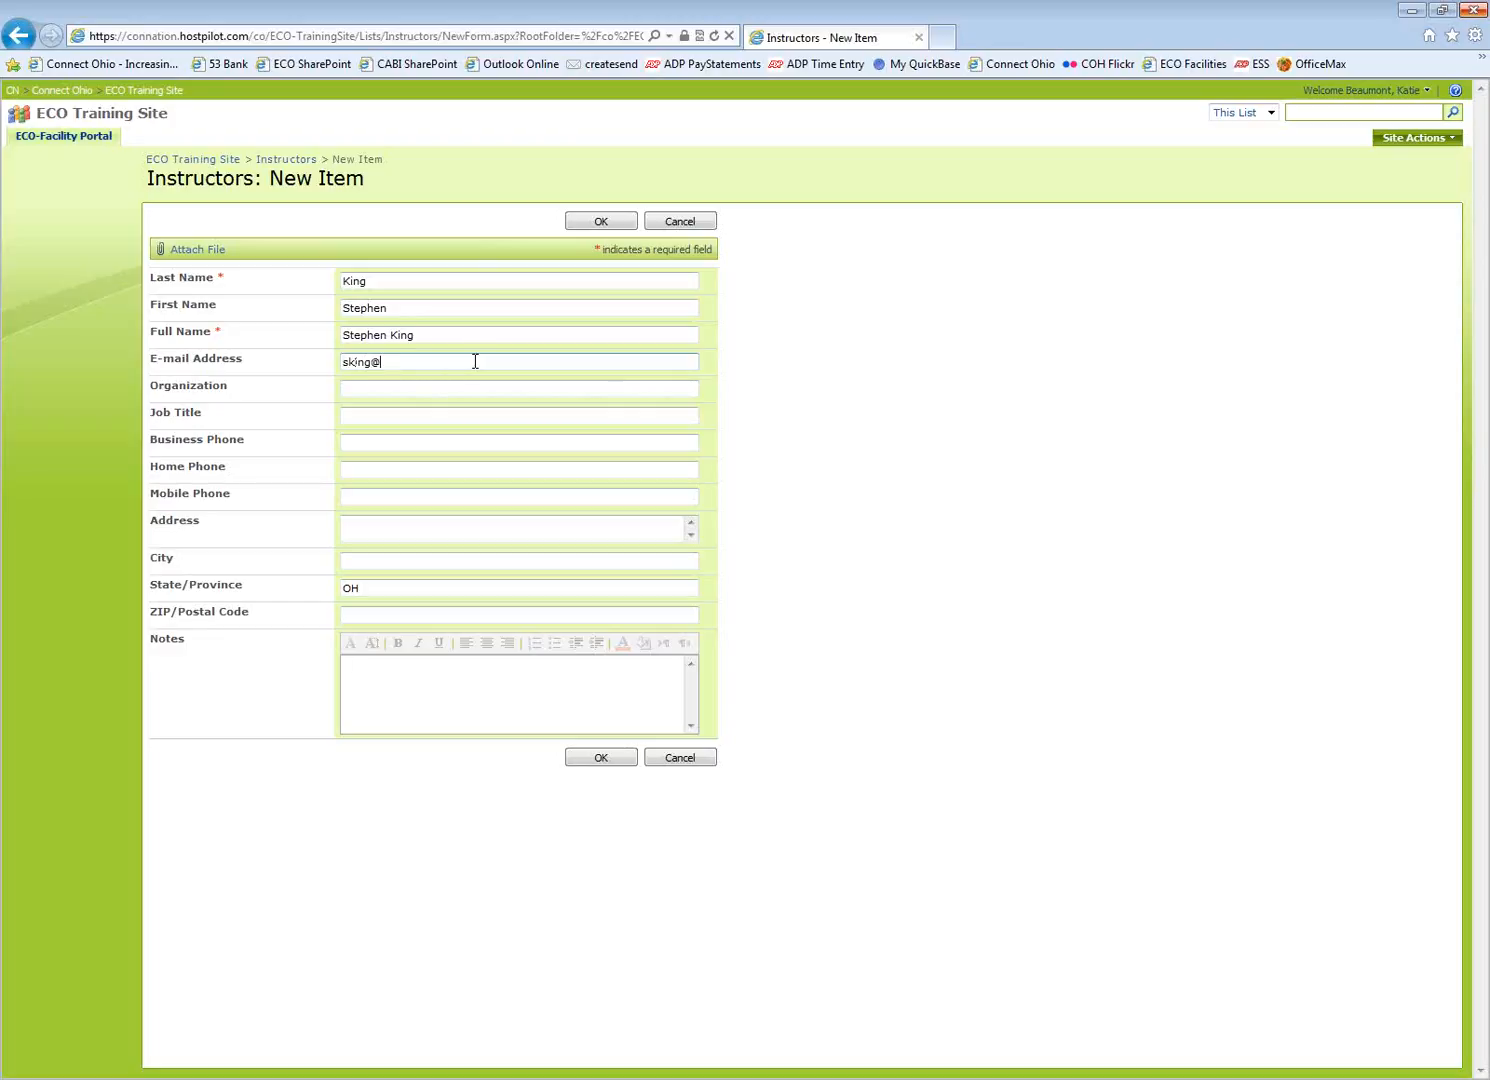
click(405, 363)
text(ing)
Set the job title to Instructor and save the new instructor
click(413, 387)
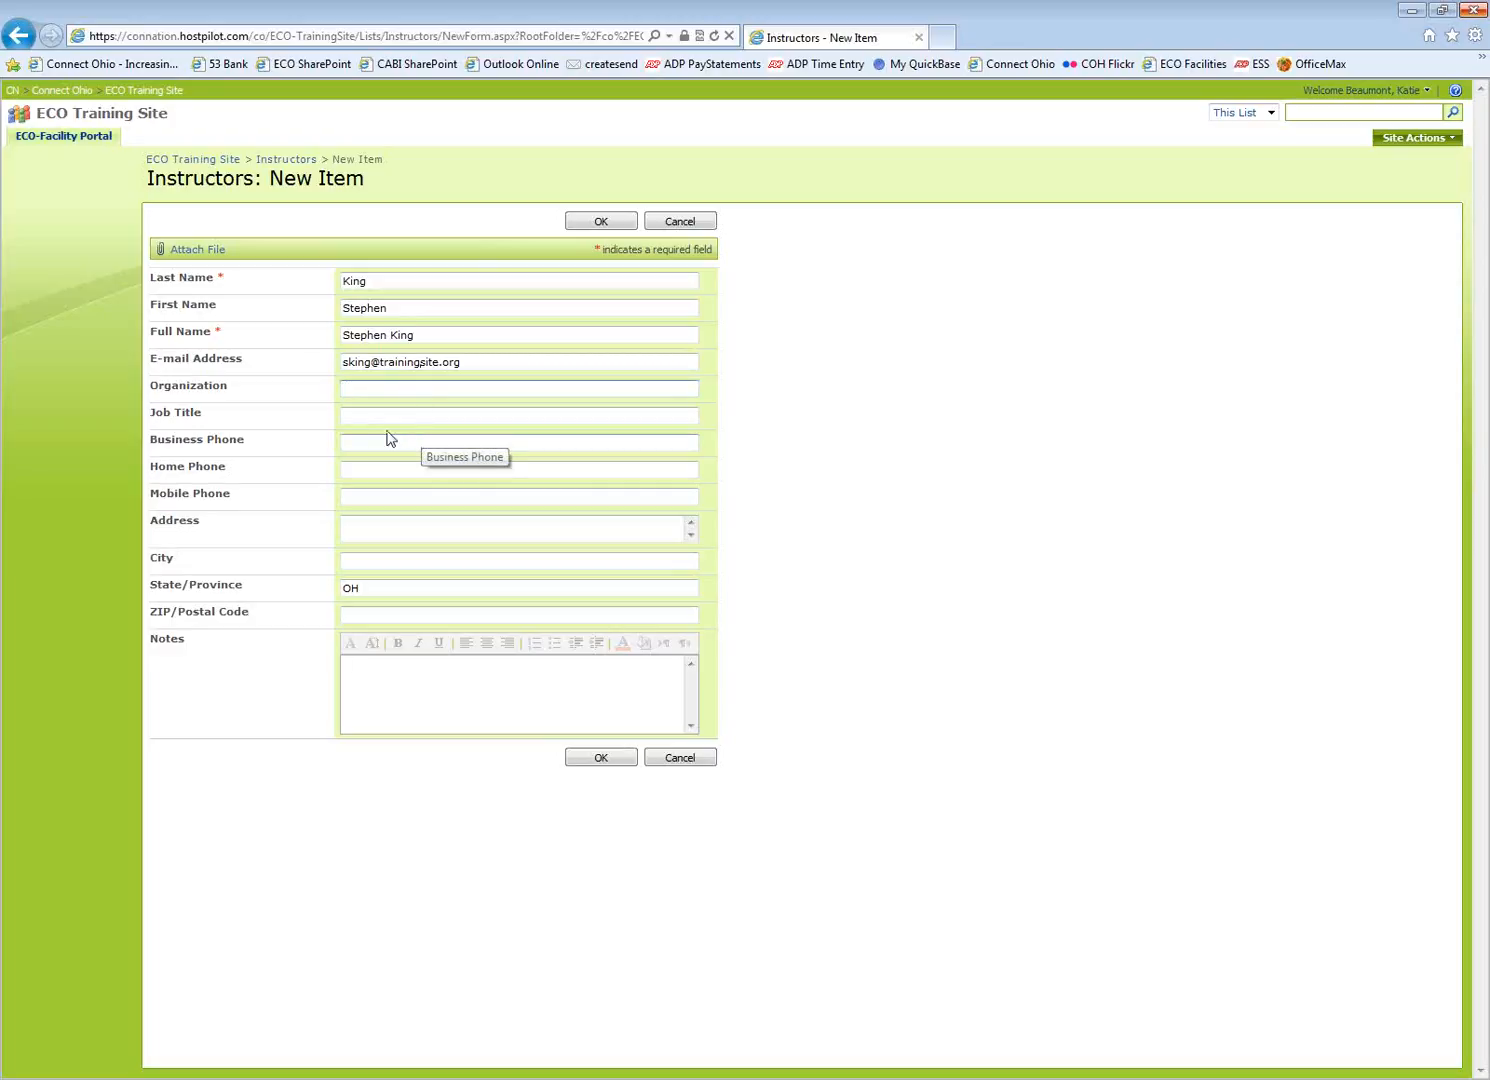
click(368, 417)
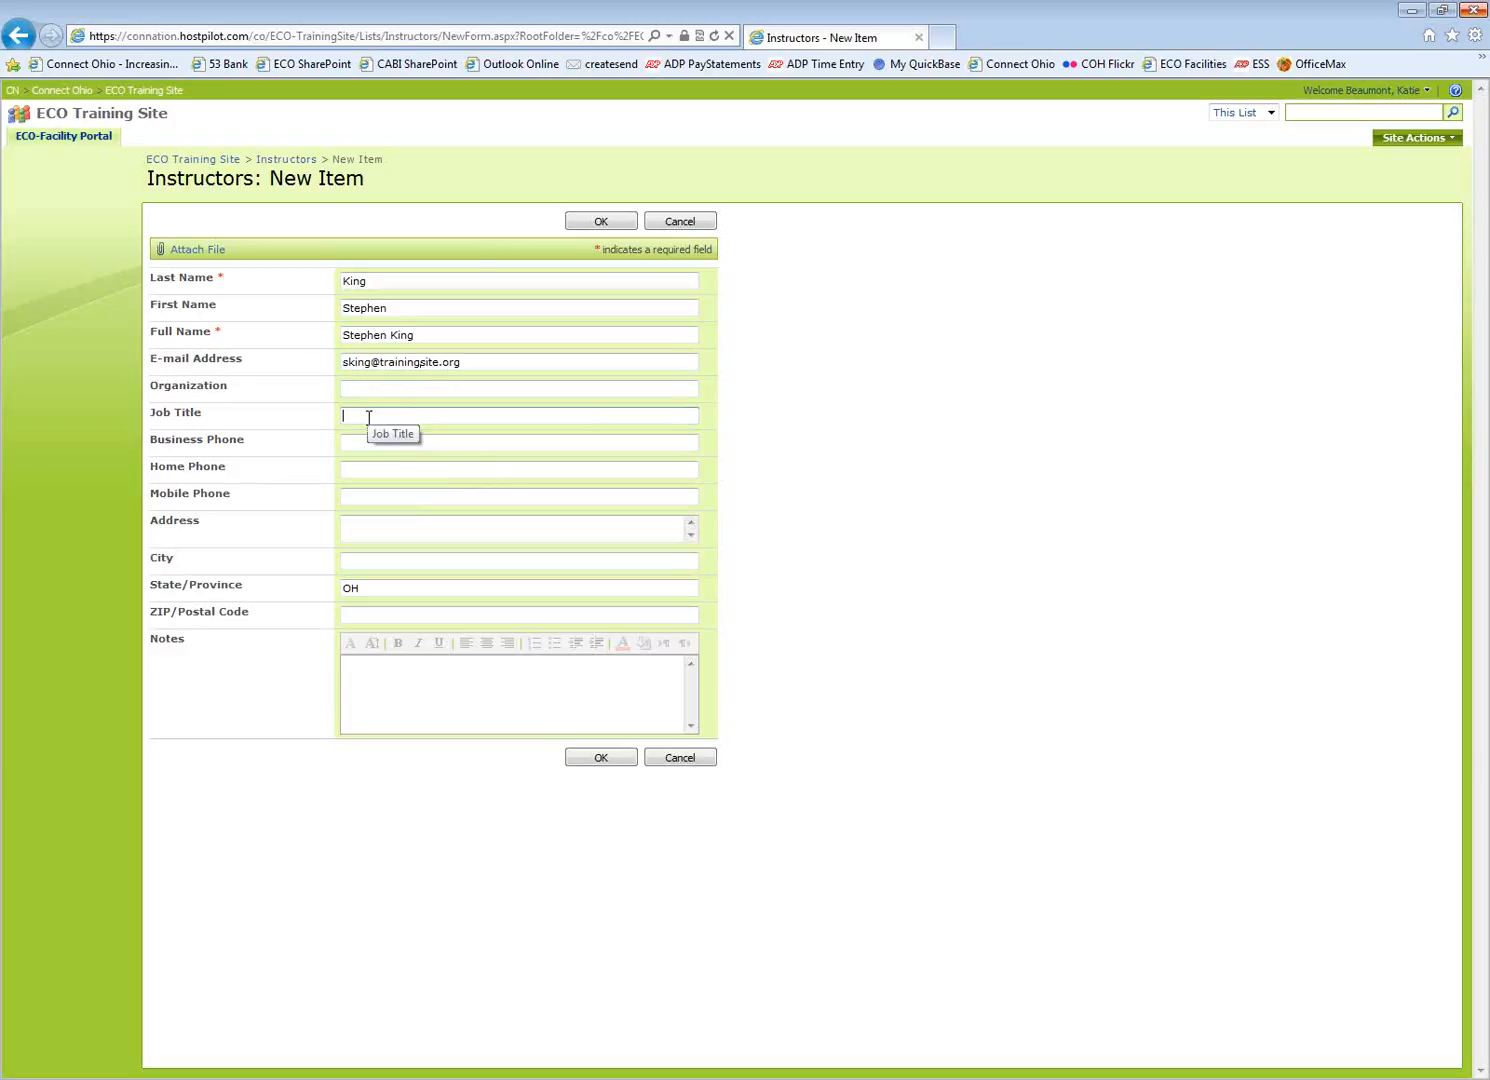
text(Instructor)
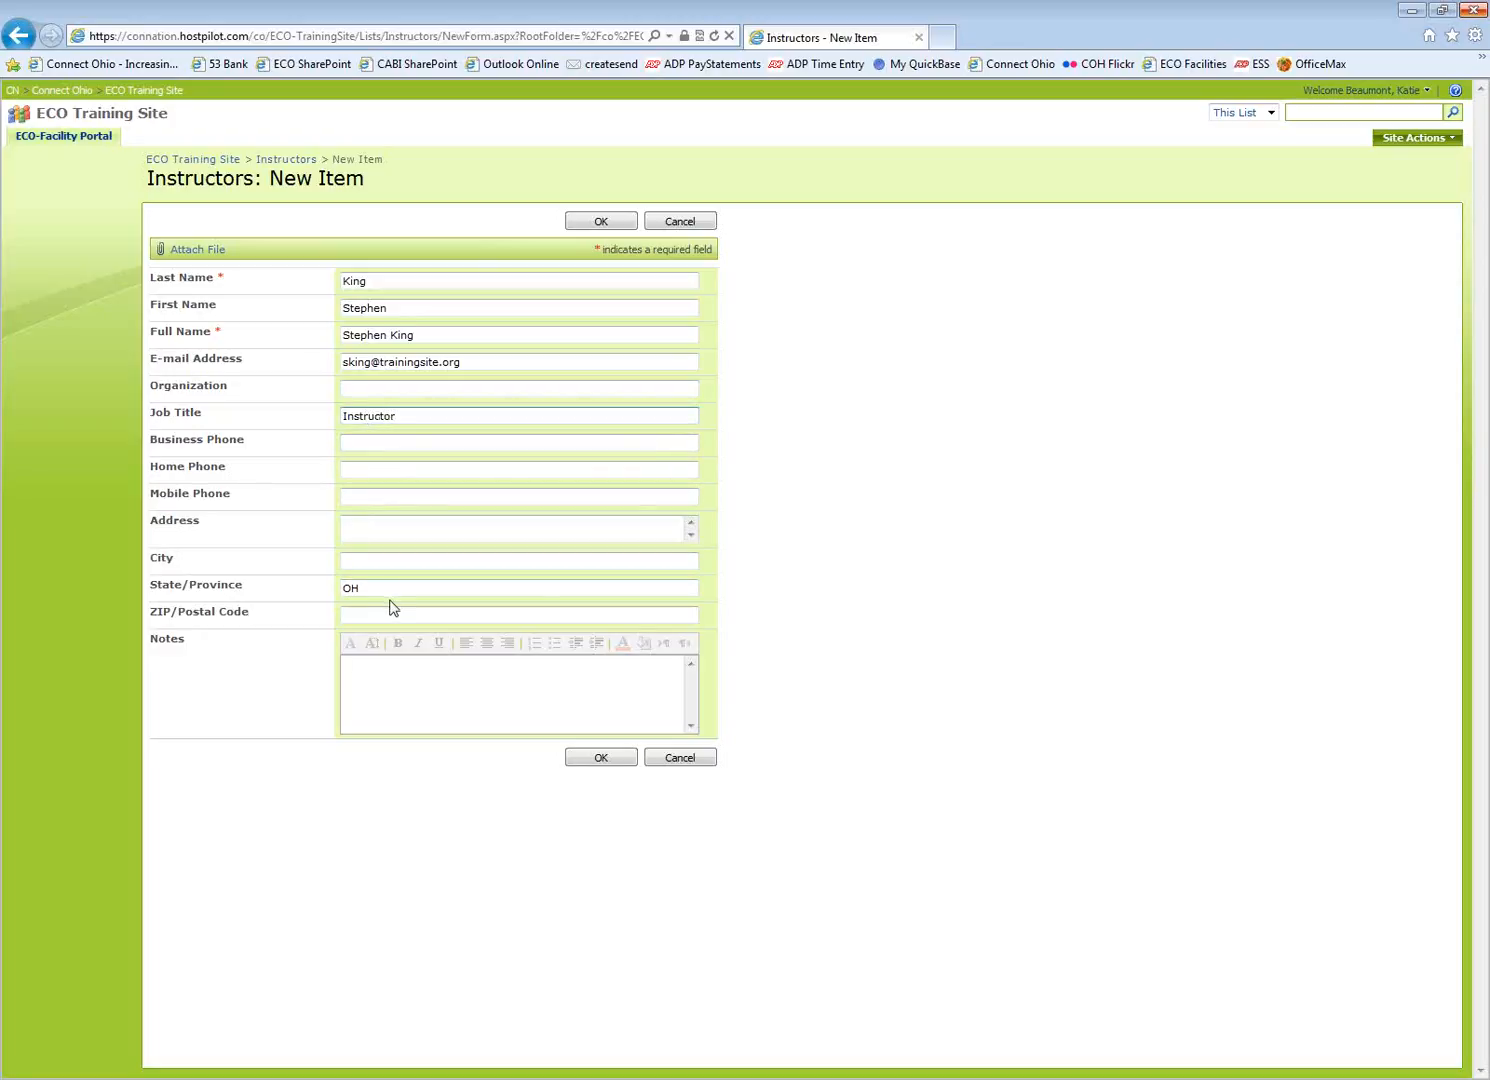
click(363, 686)
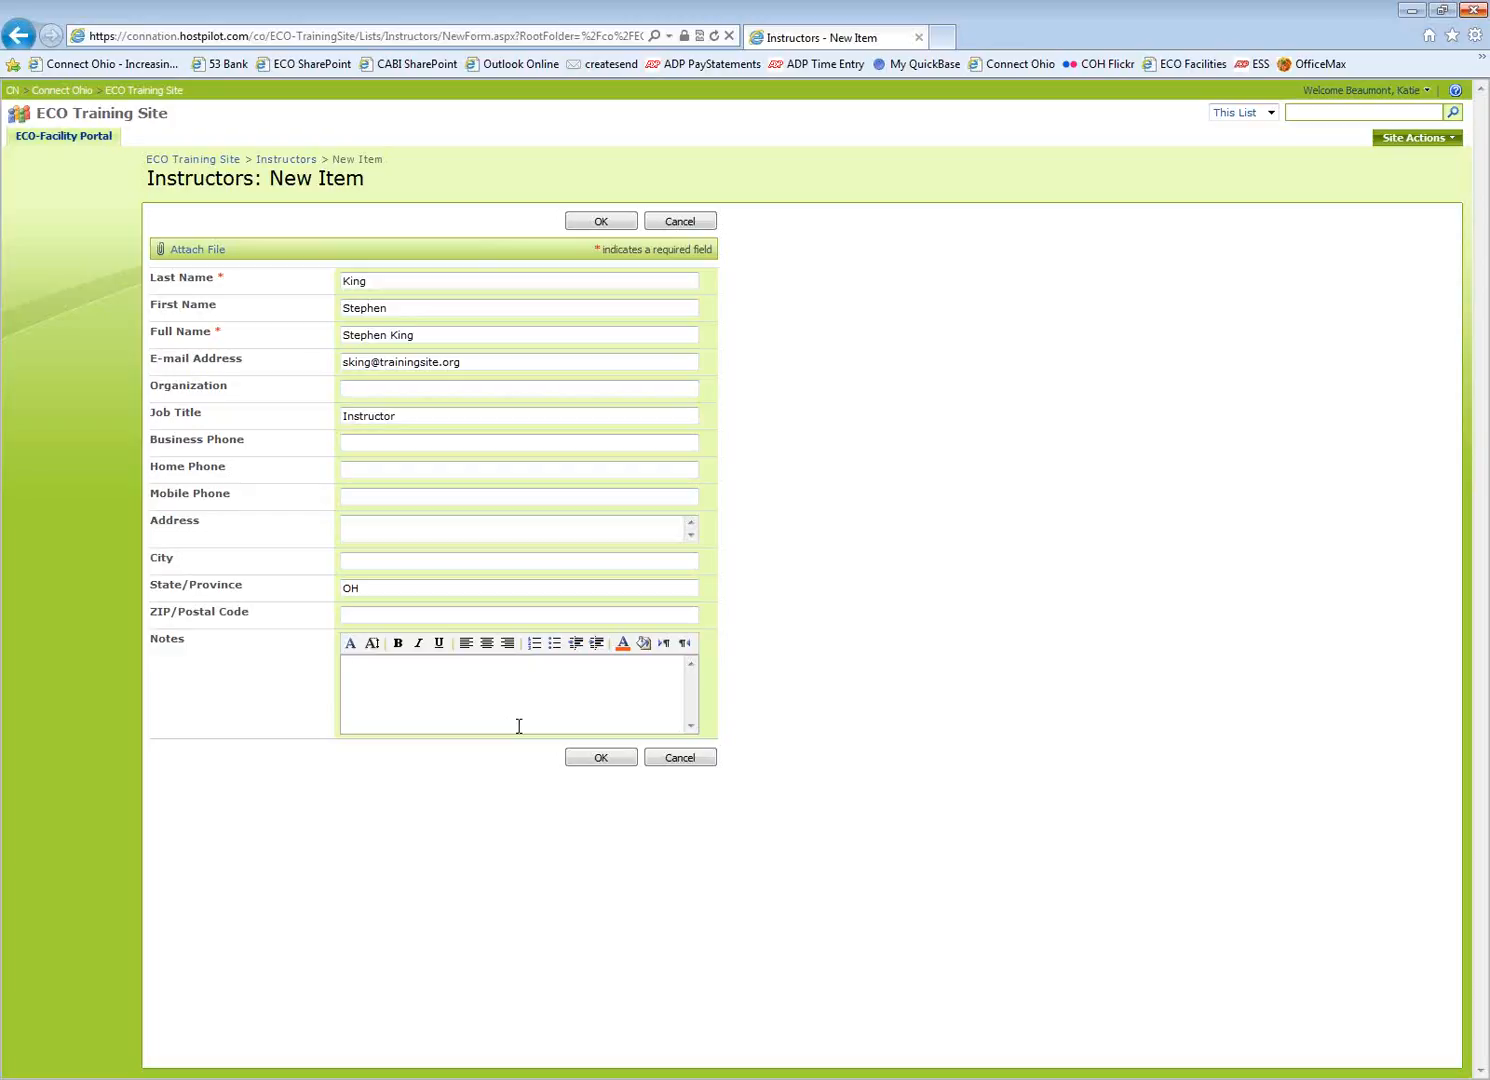
click(588, 757)
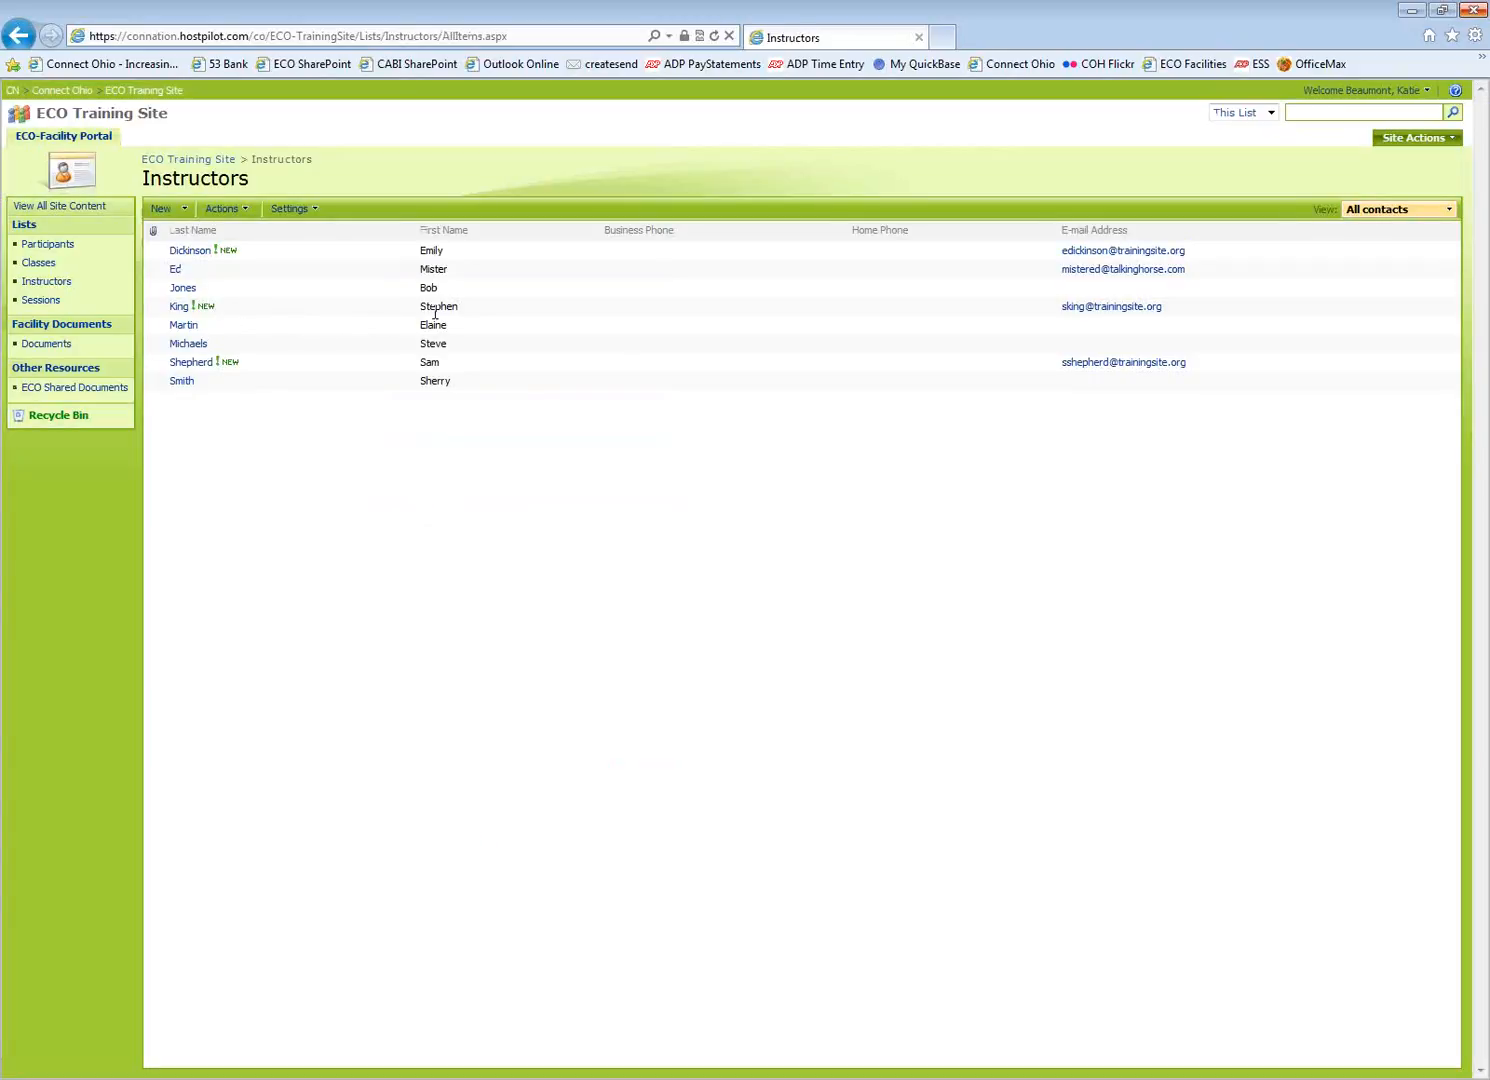
Start another instructor item with the instructor's last, first and full name and e-mail address
click(184, 214)
click(198, 236)
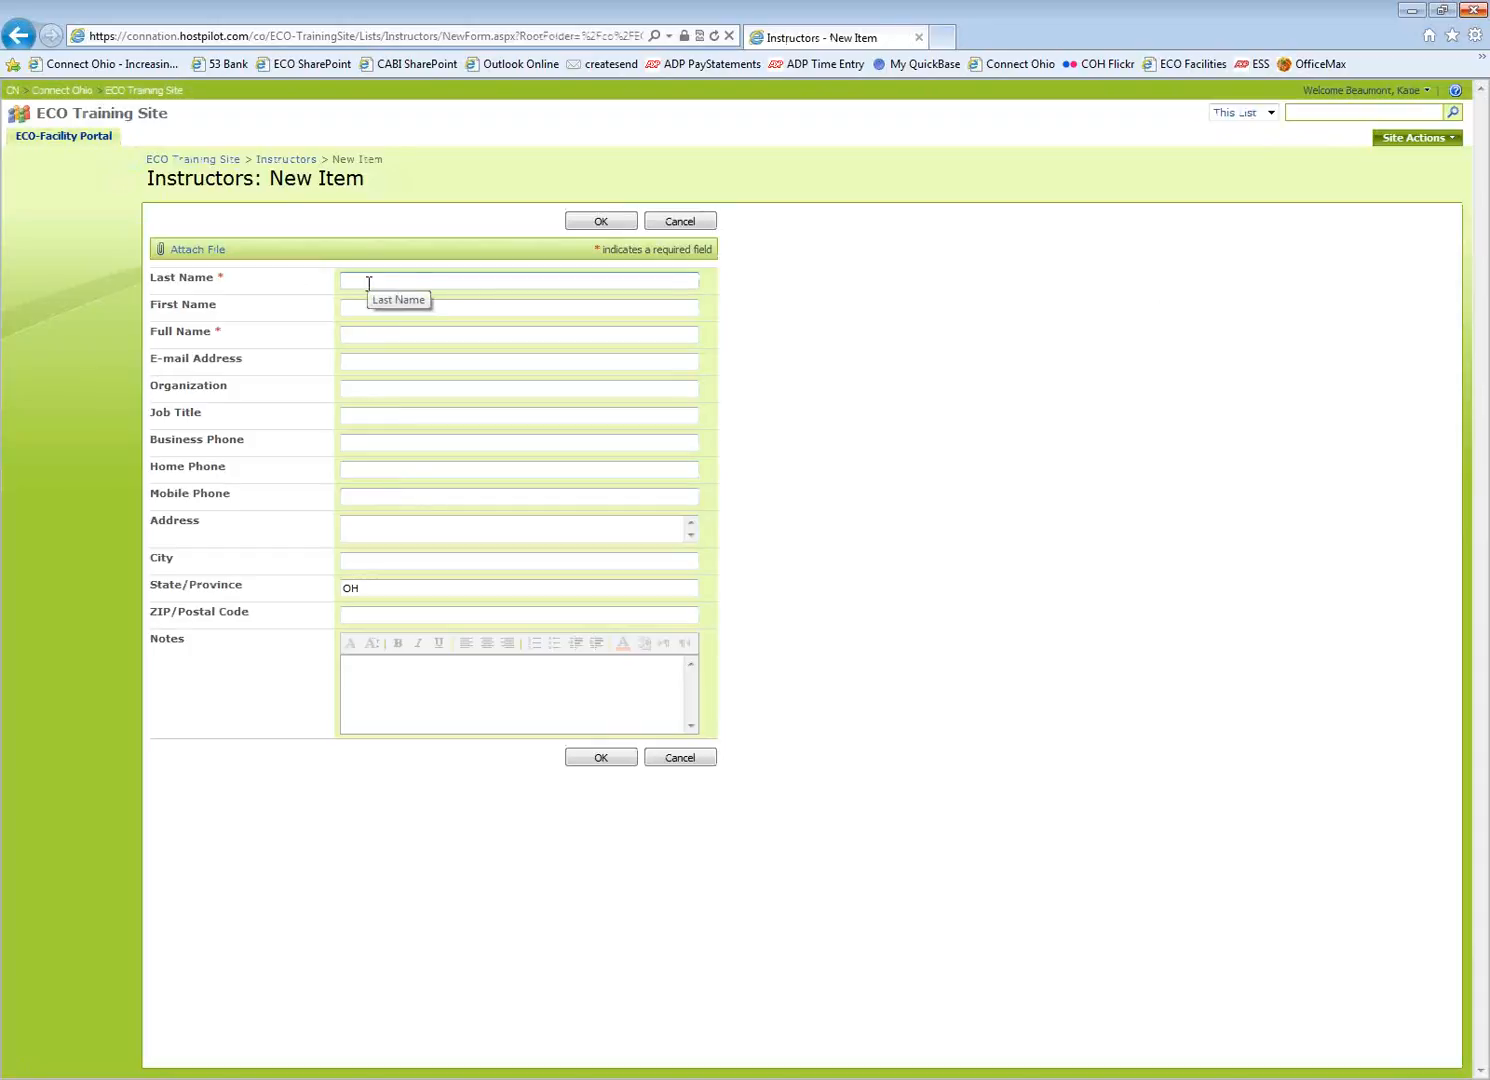
text(Andrews)
key(Tab)
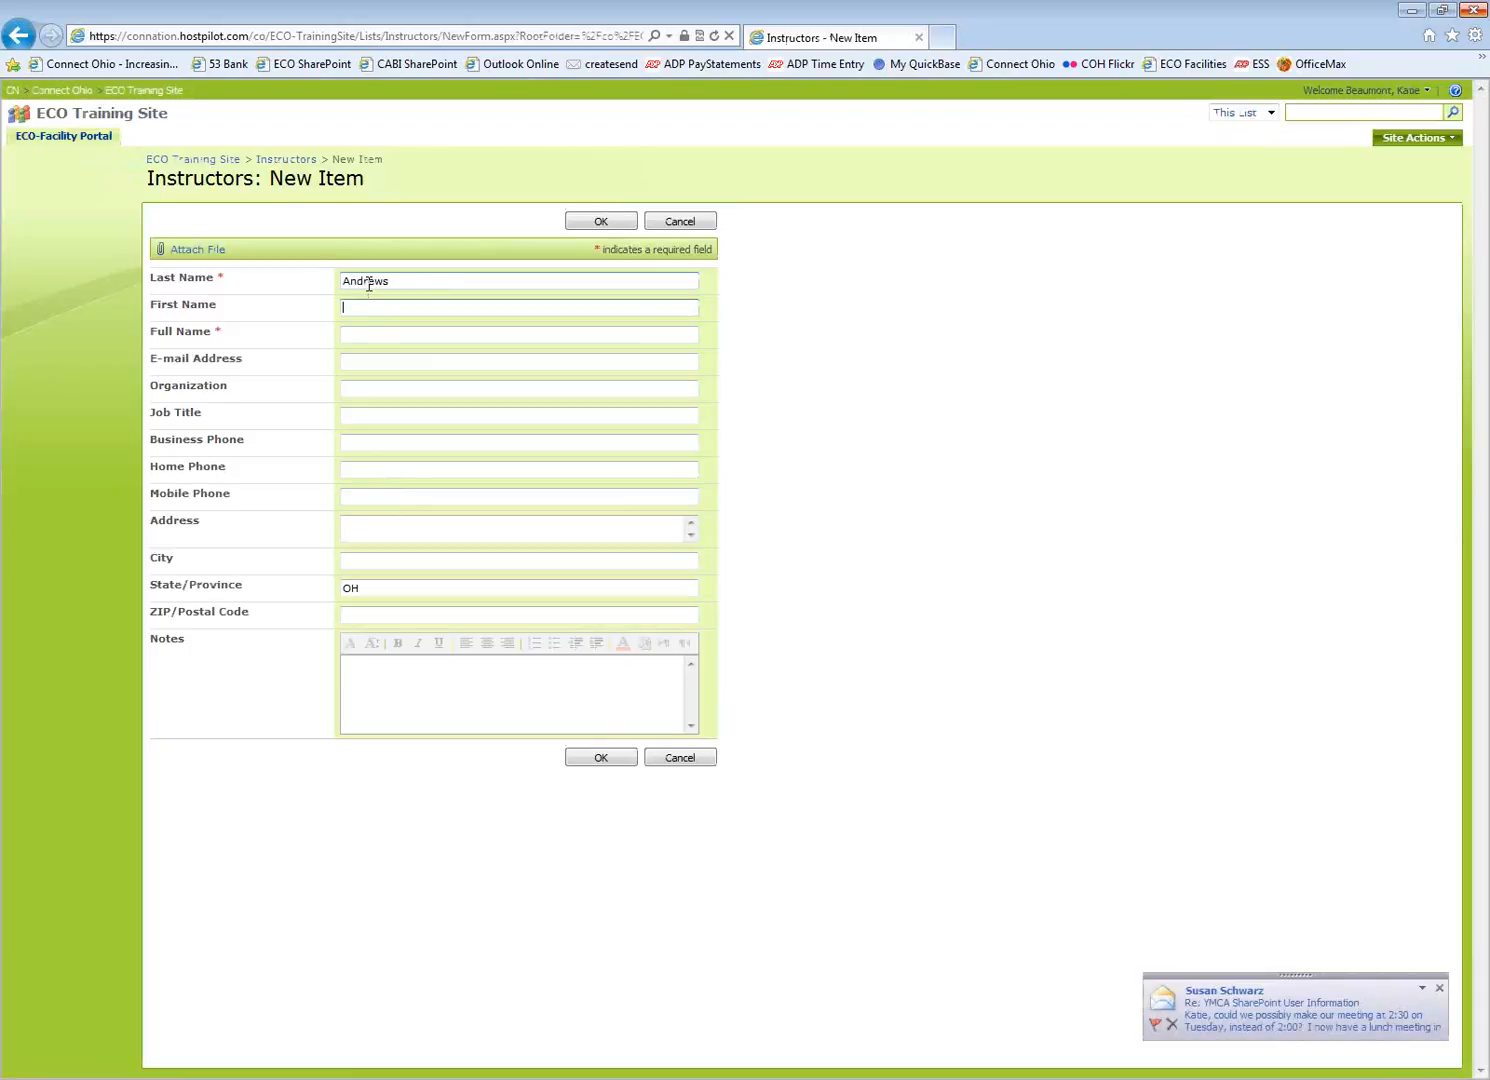
text(VC)
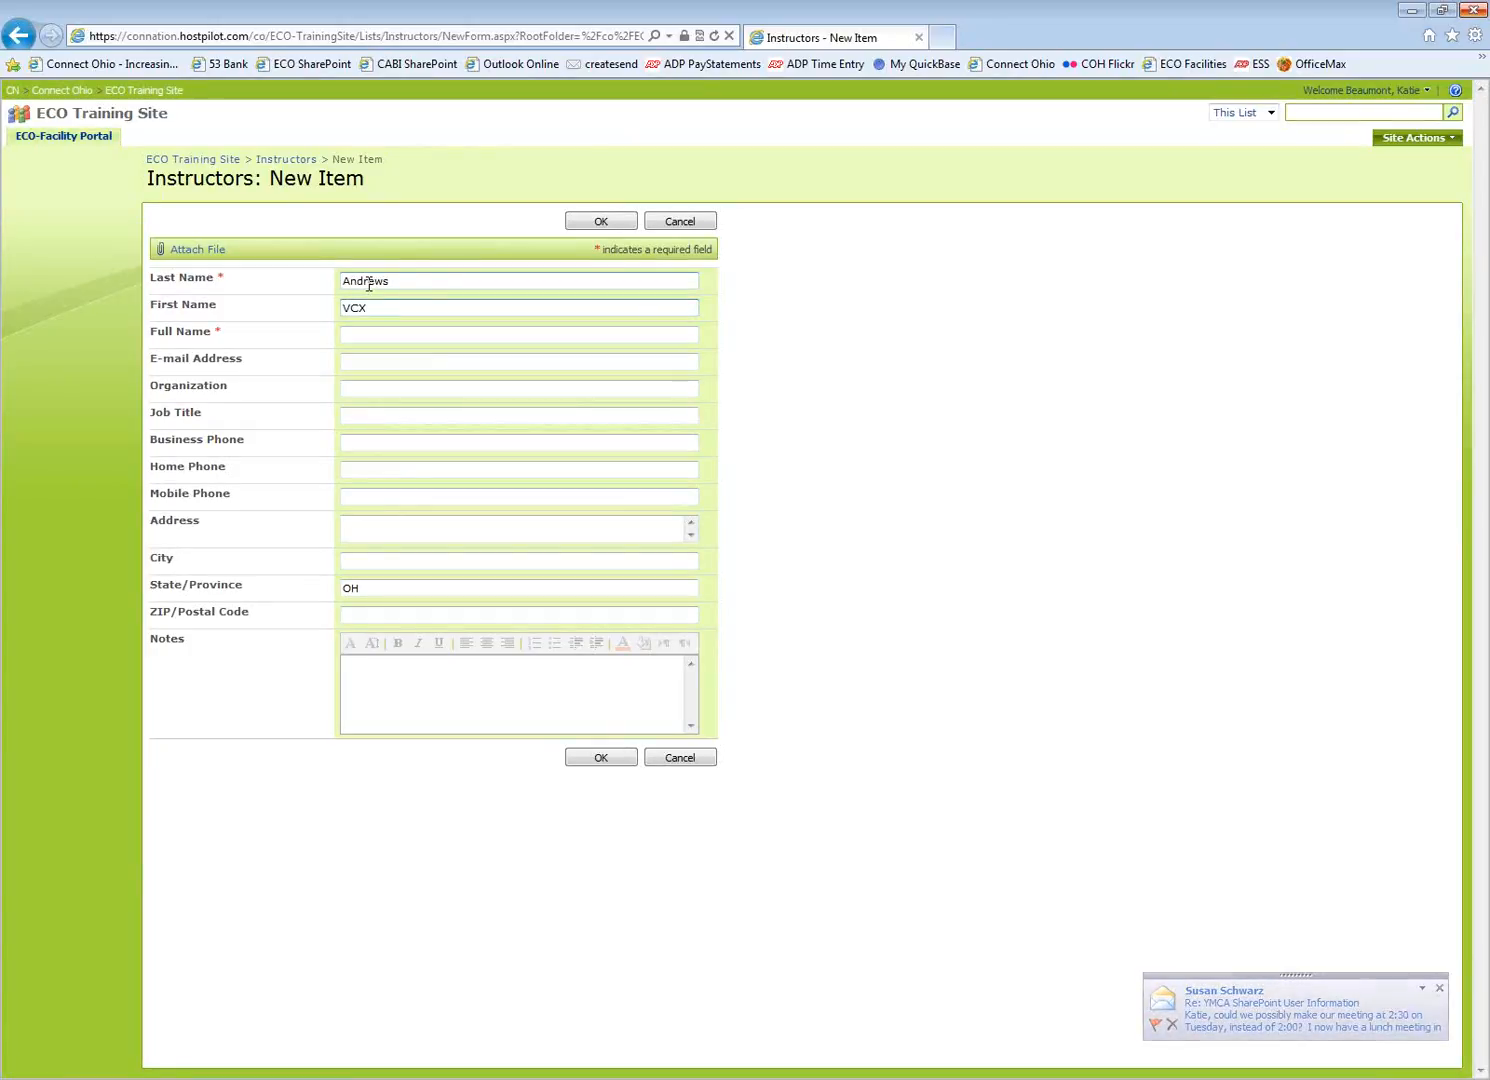
key(Tab)
text(VC )
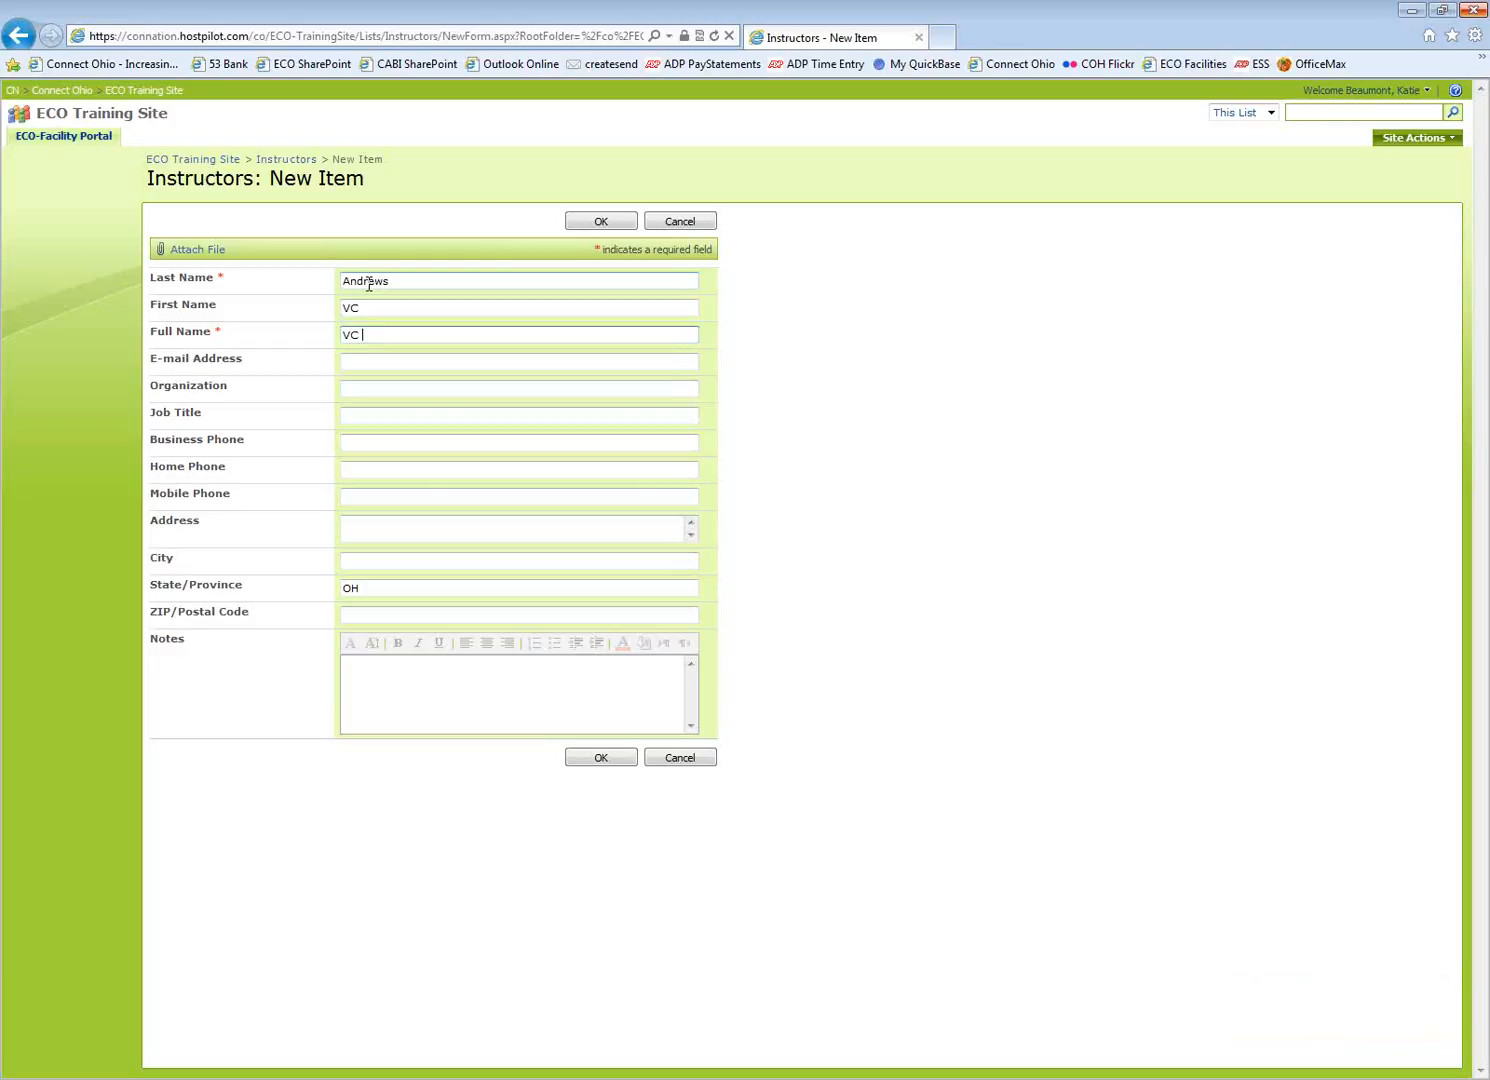
text(Andrews)
key(Tab)
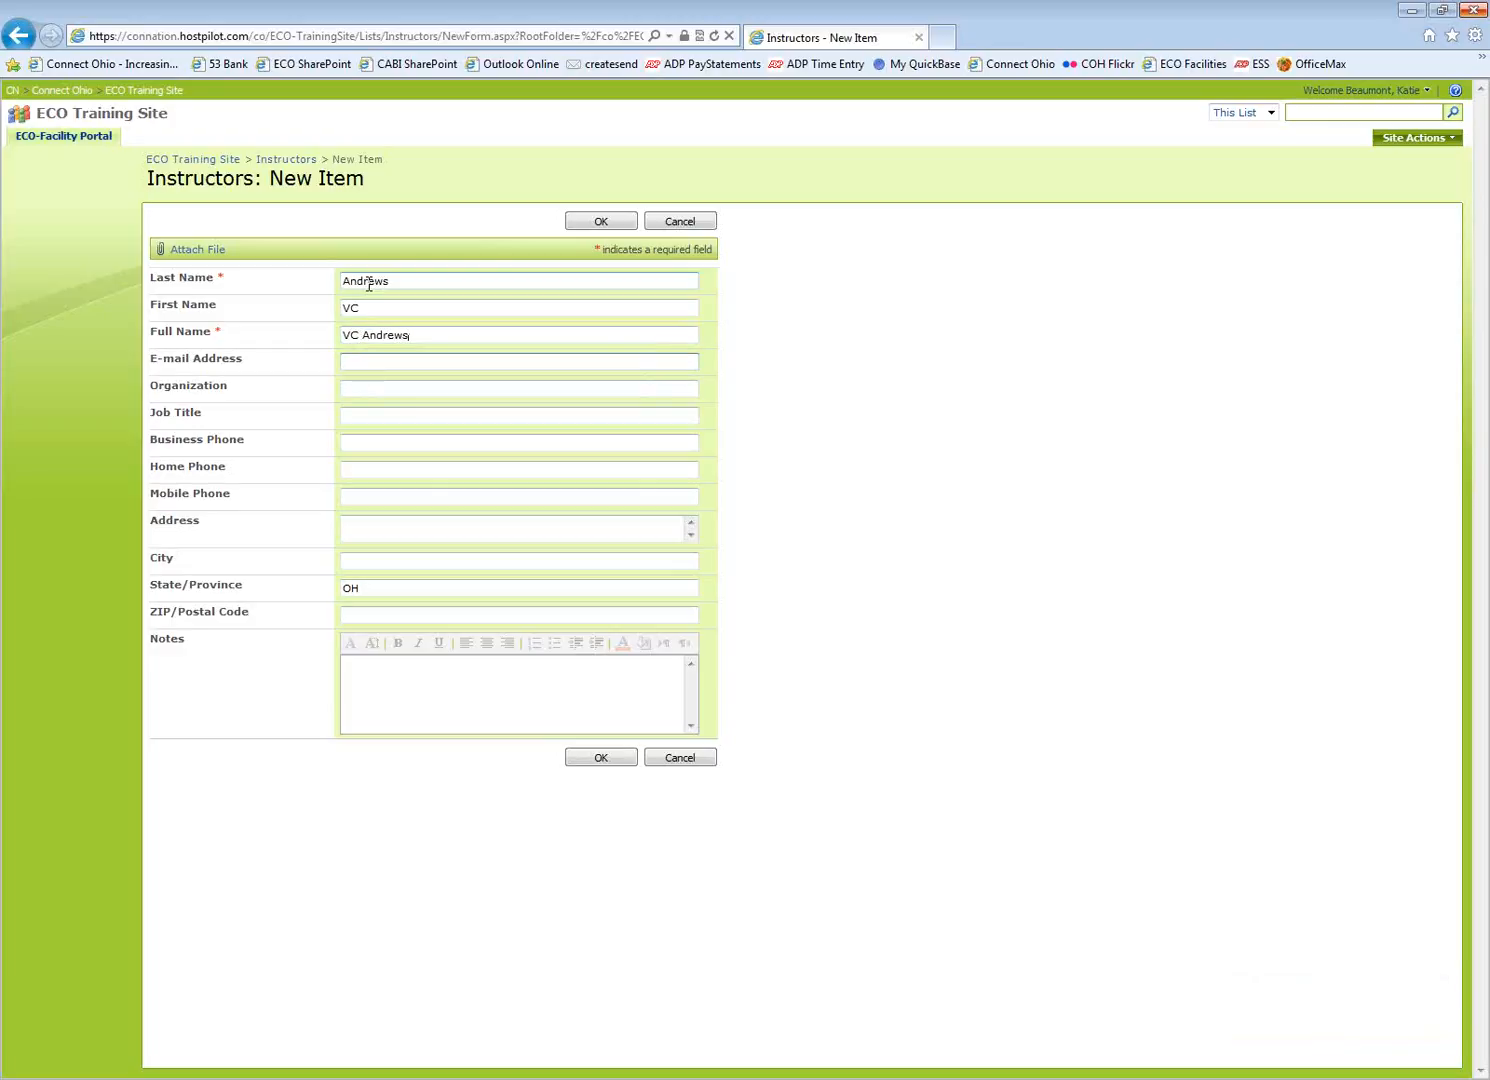
Set the job title to Instructor, fixing the typo, and save the entry
click(392, 415)
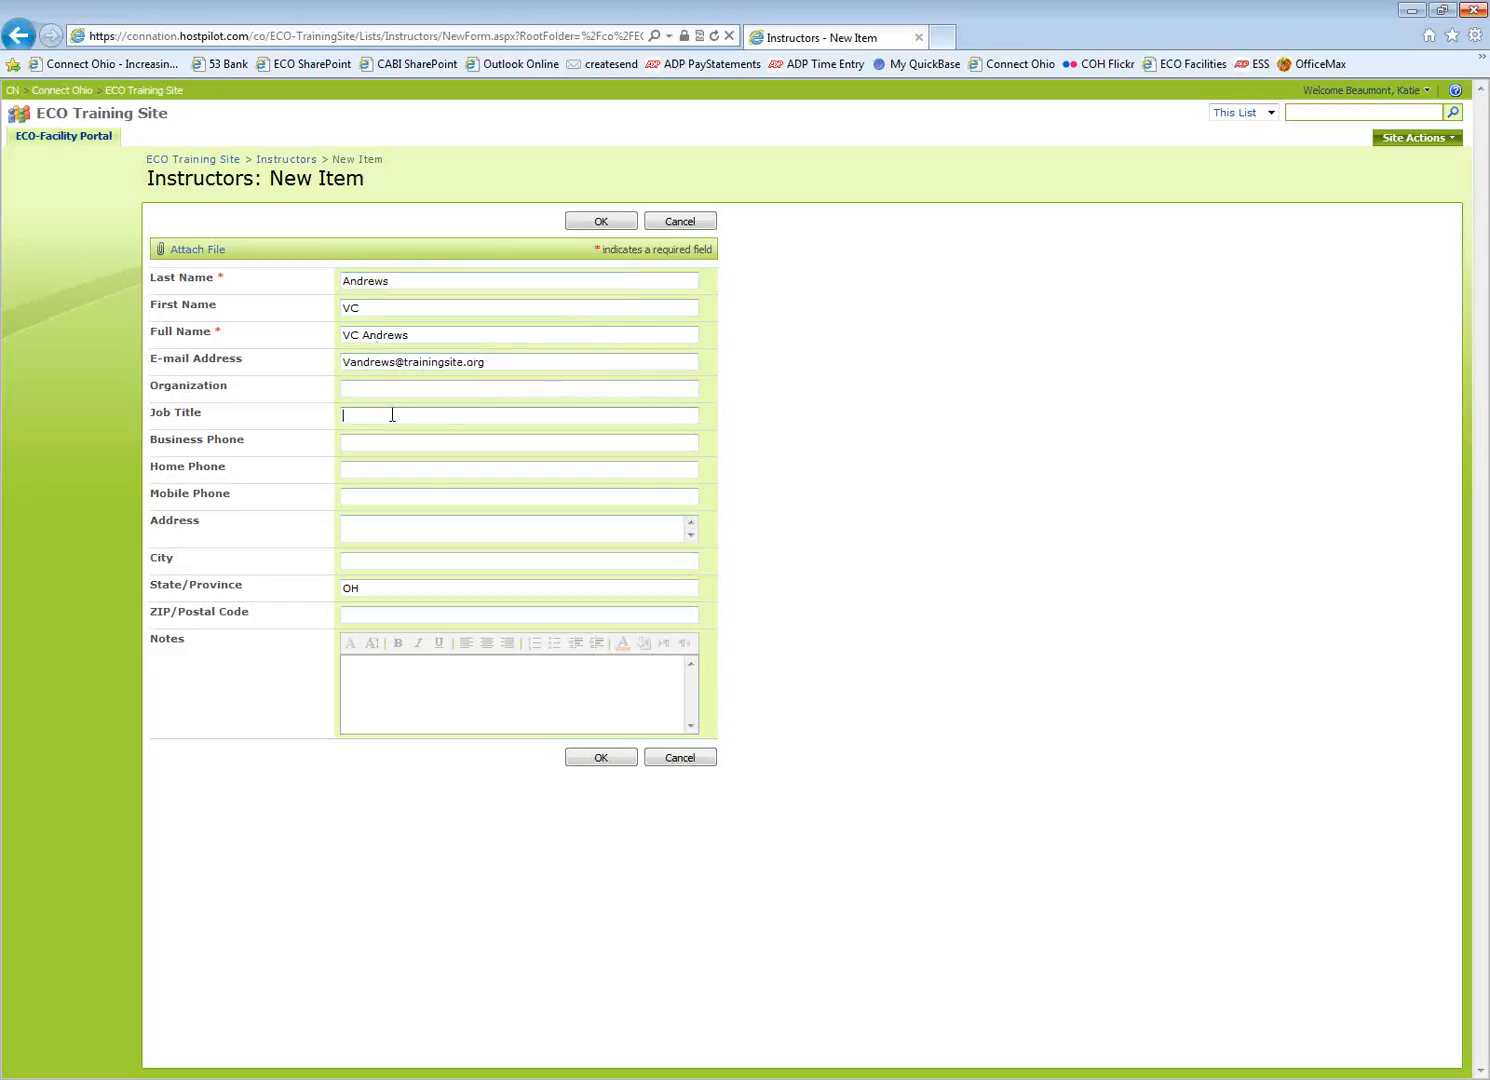
text(INstrucot)
key(BackSpace)
key(BackSpace)
key(BackSpace)
key(BackSpace)
key(BackSpace)
key(BackSpace)
key(BackSpace)
key(BackSpace)
text(nstructor)
click(600, 757)
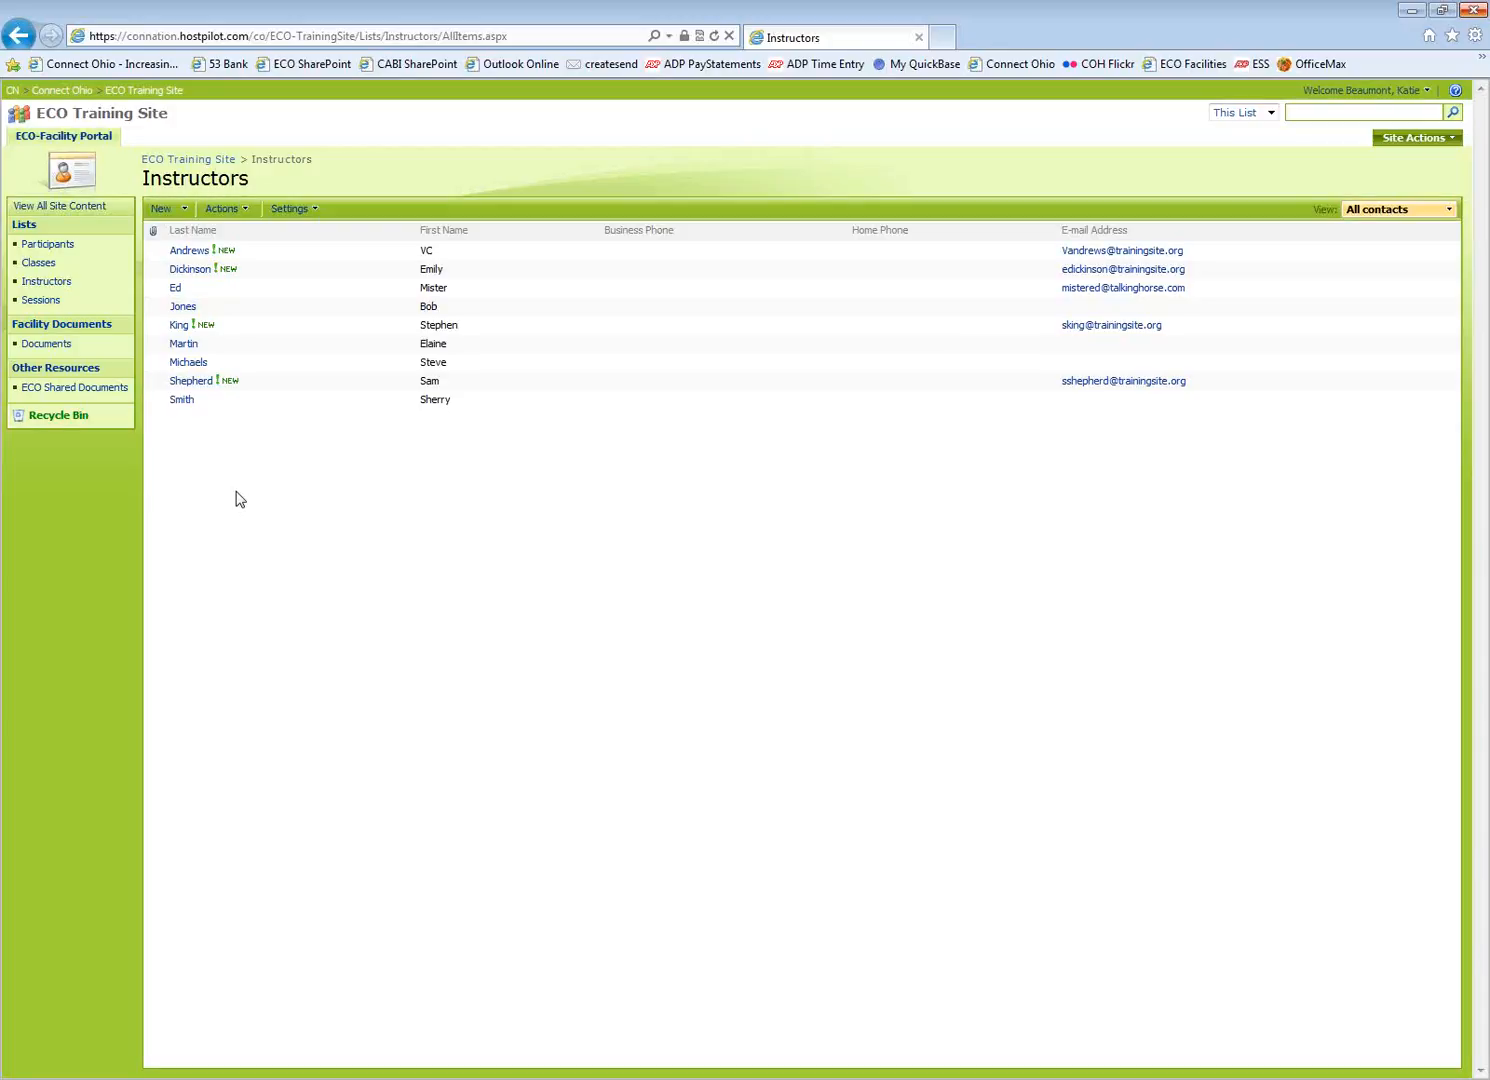
Go to the Classes list and start a new class item
click(40, 264)
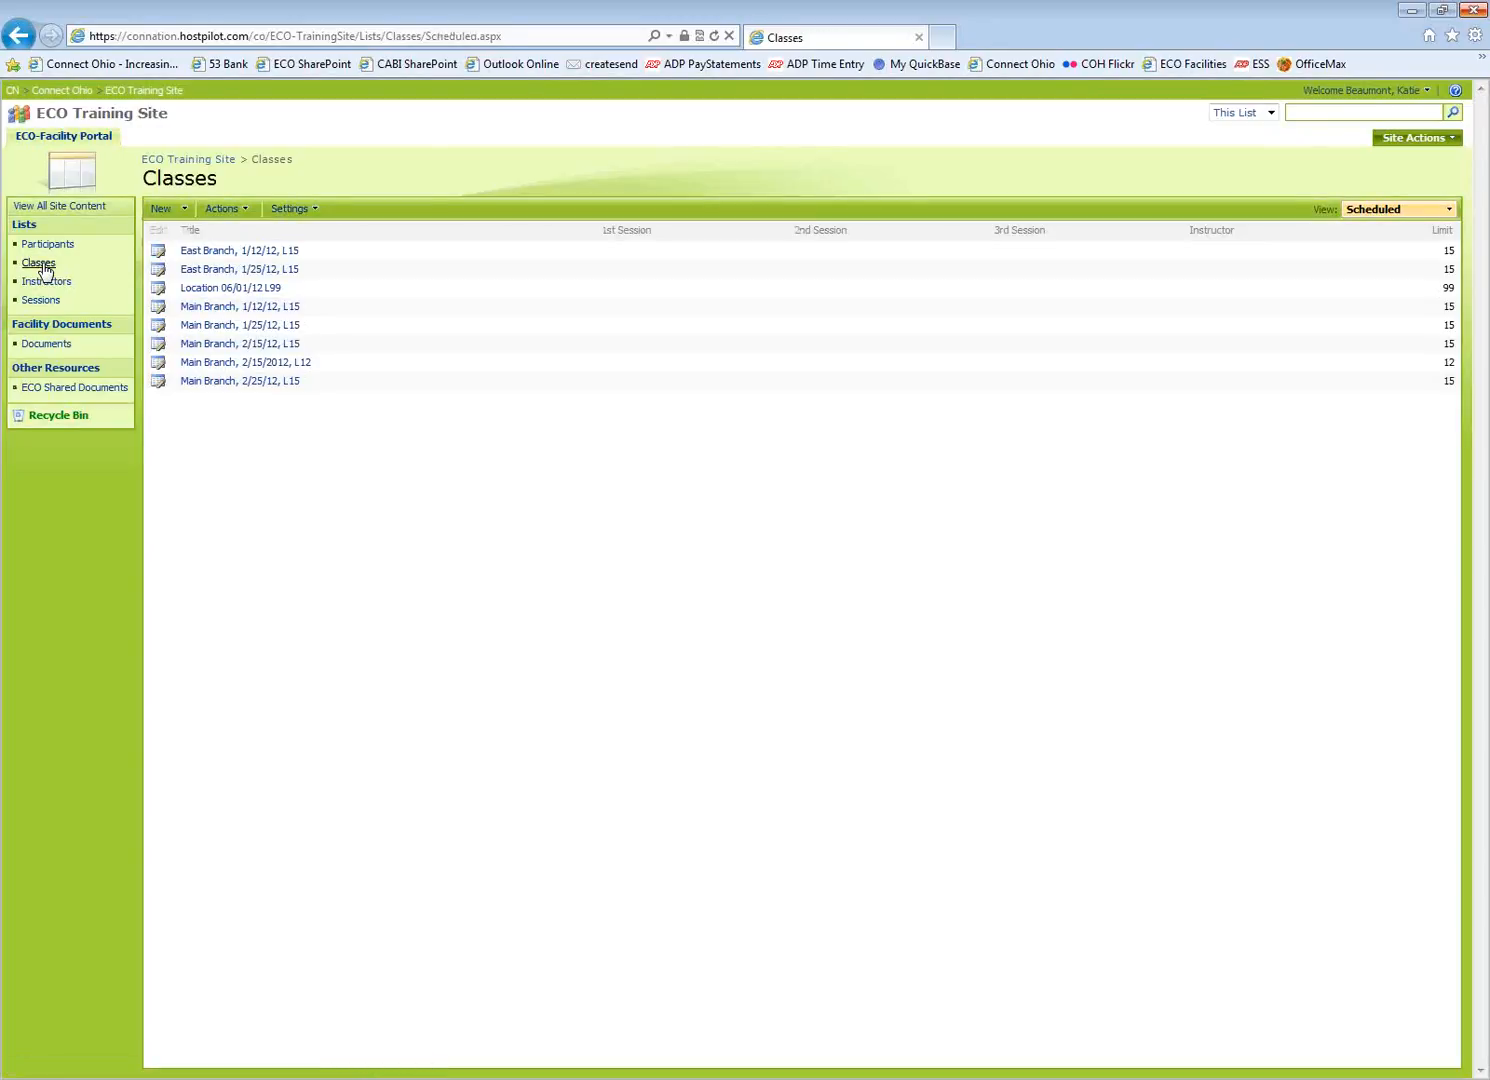
click(185, 213)
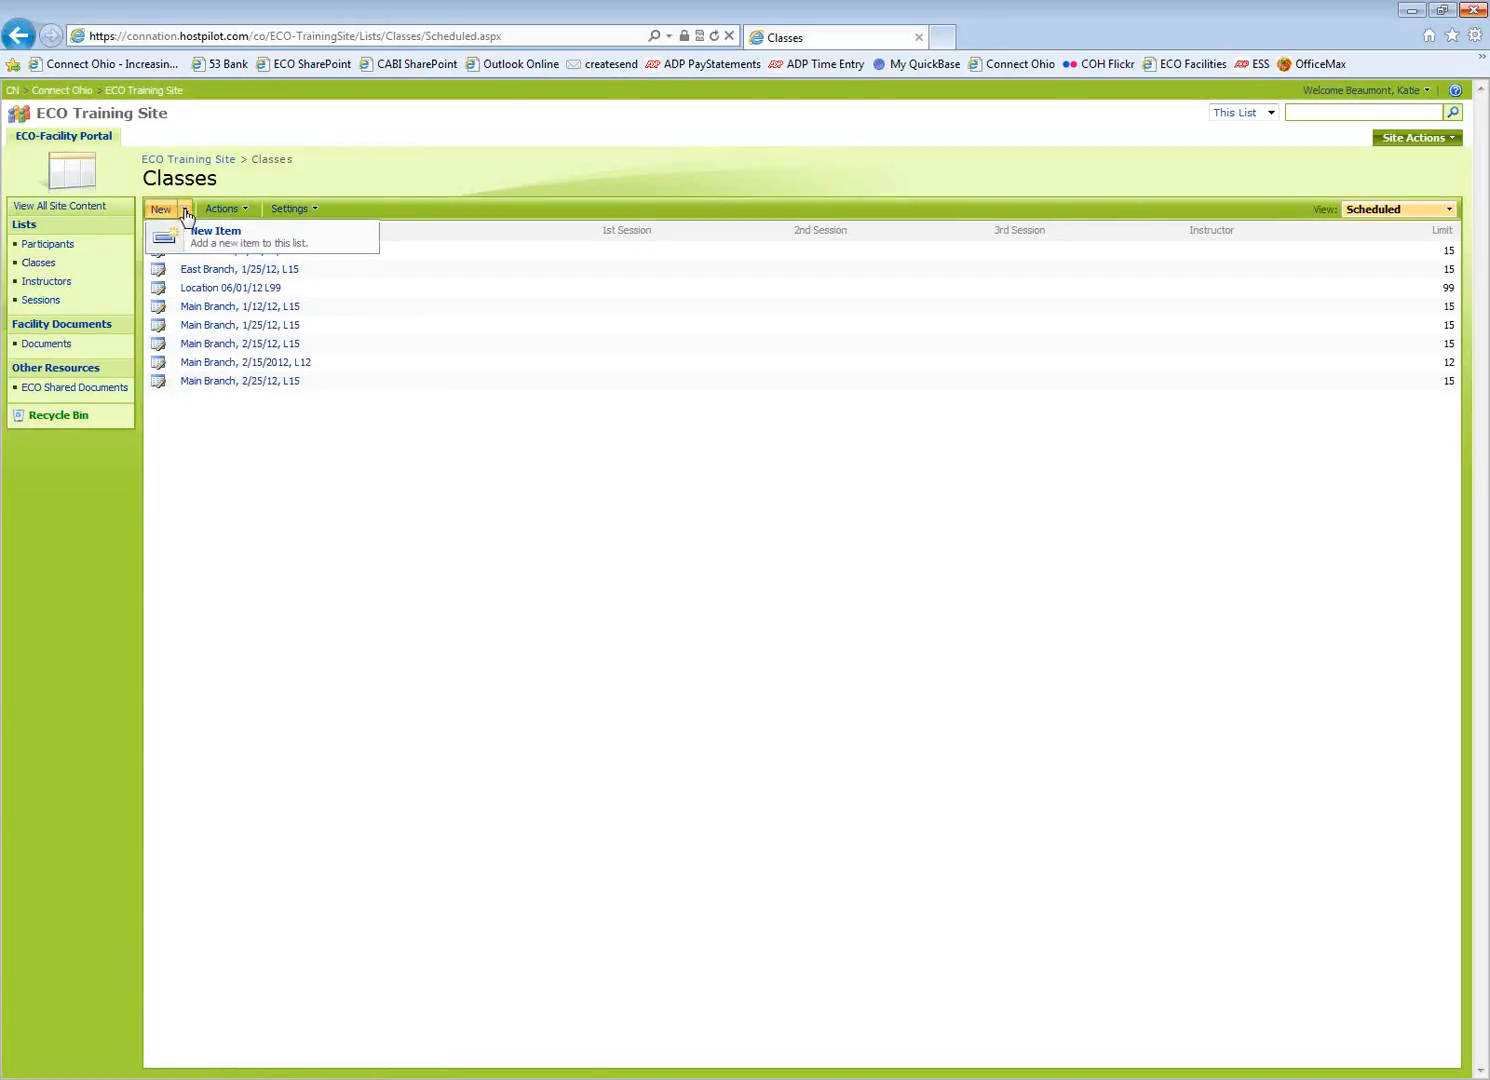
click(200, 240)
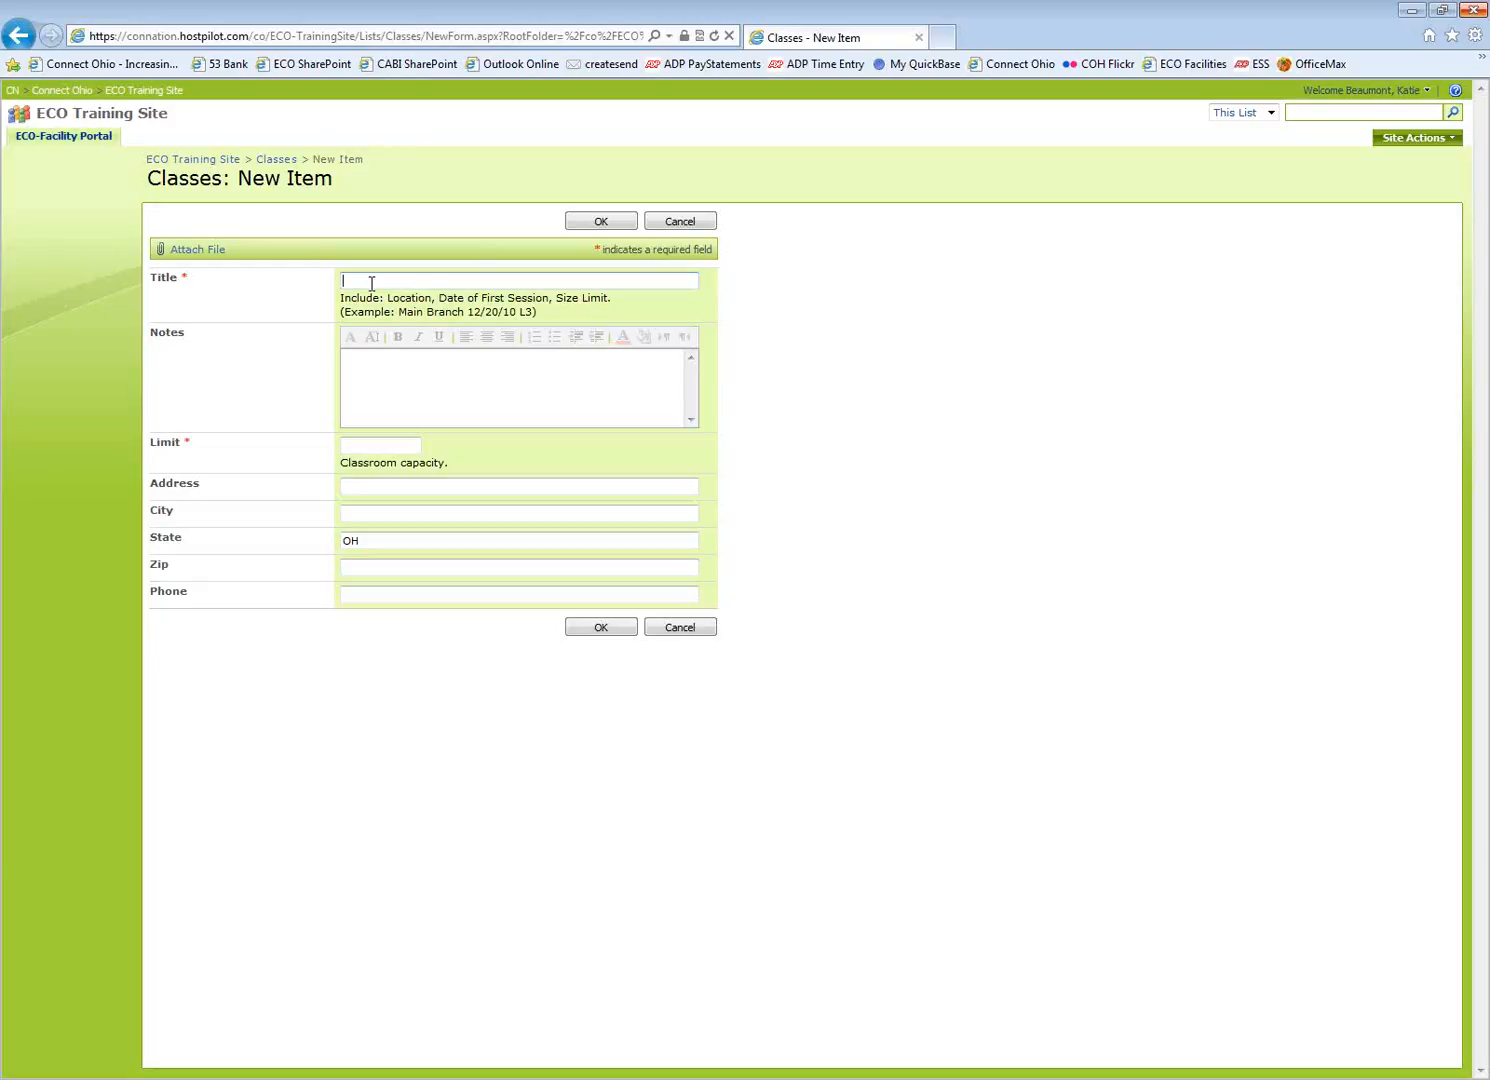
Enter 'South Branch 05/21/12 L15' as the class title, removing the stray trailing 4
text(South Branch 05/21/12 L154)
key(BackSpace)
Set the class limit to 15 and save the South Branch 05/21/12 L15 class
click(378, 444)
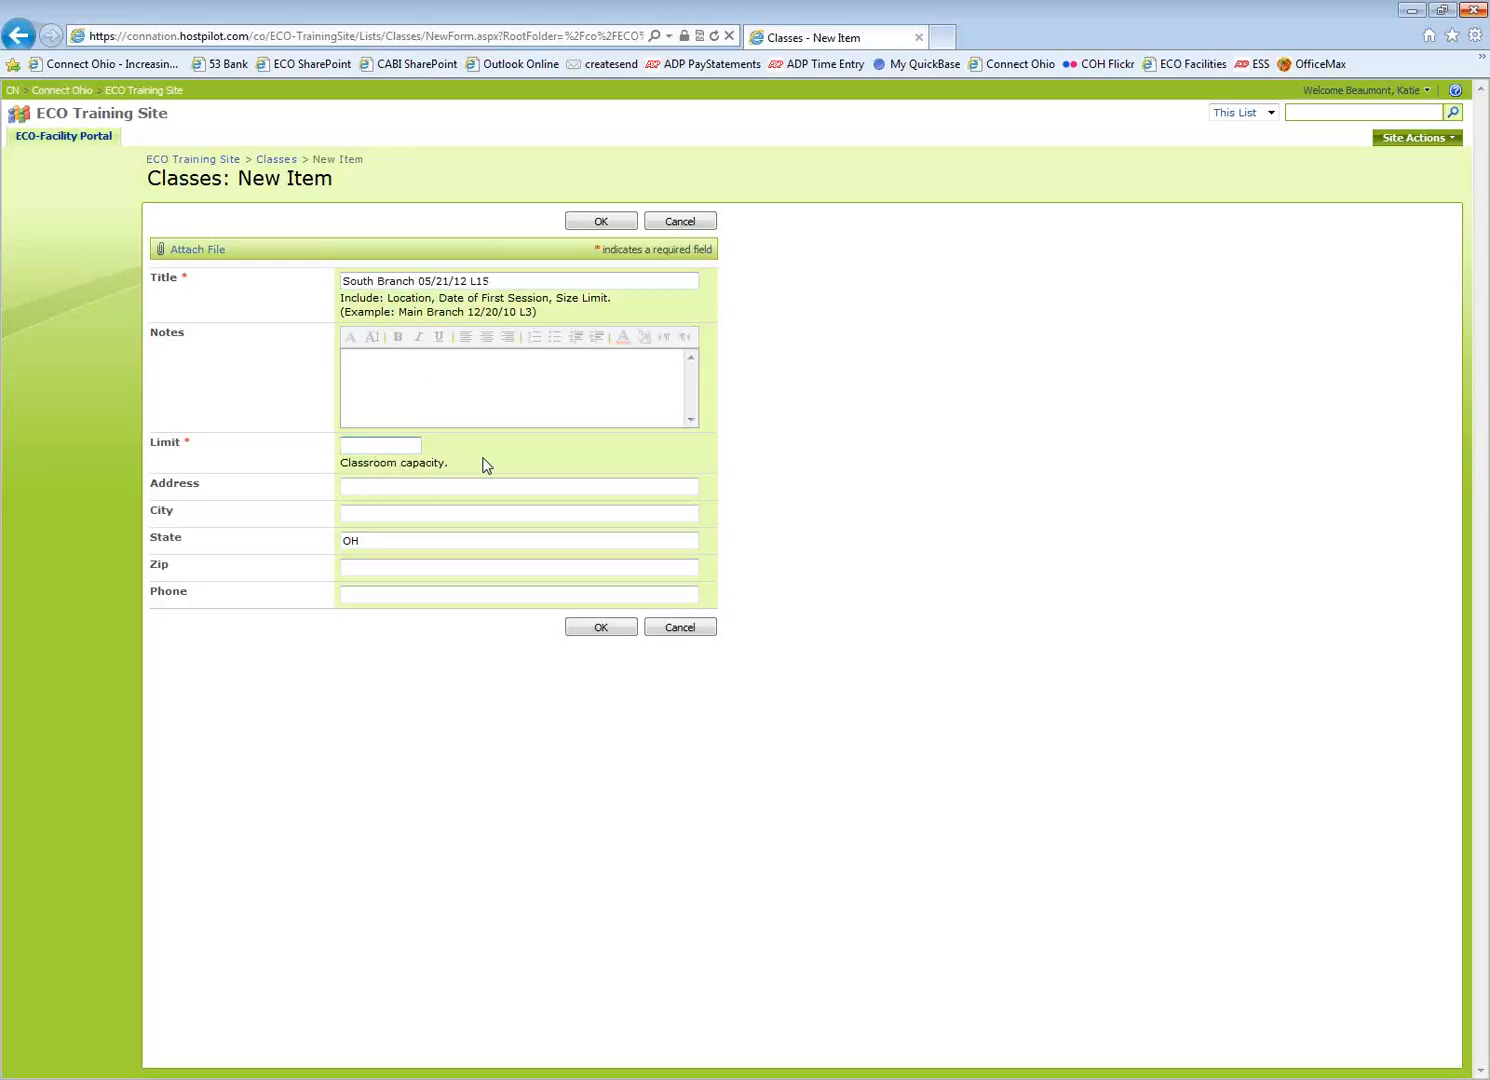
text(15)
click(601, 628)
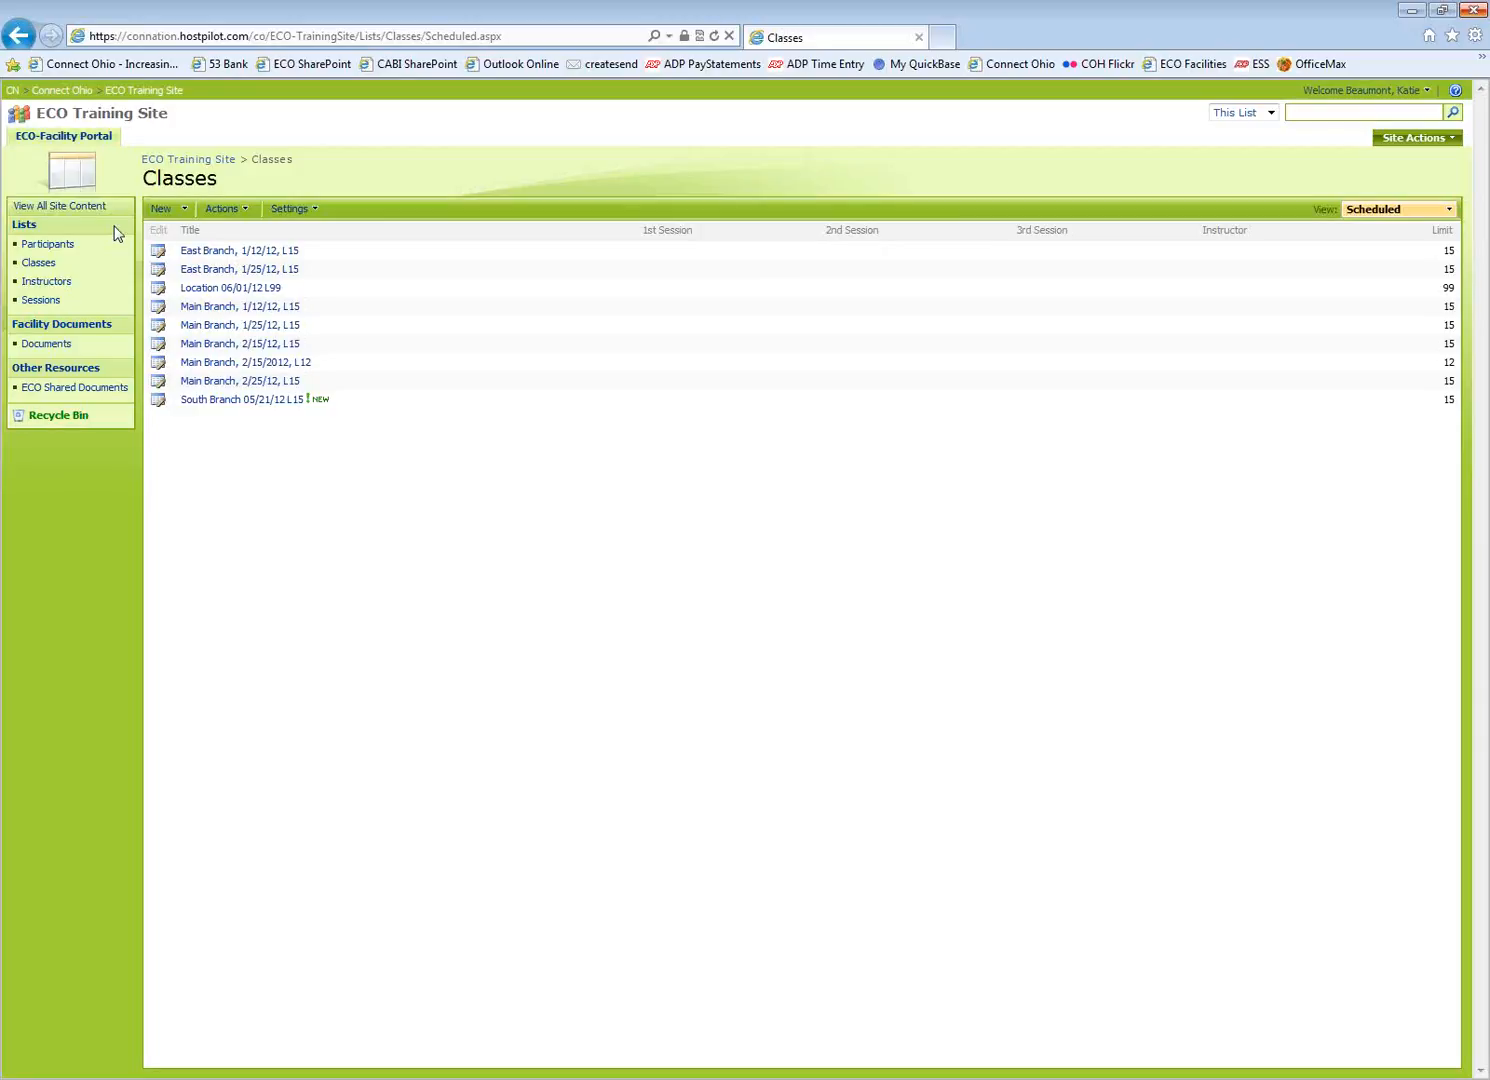
Open the Sessions list and collapse the five class groups, East Branch 1/12/12 through Main Branch 1/25/12
click(53, 301)
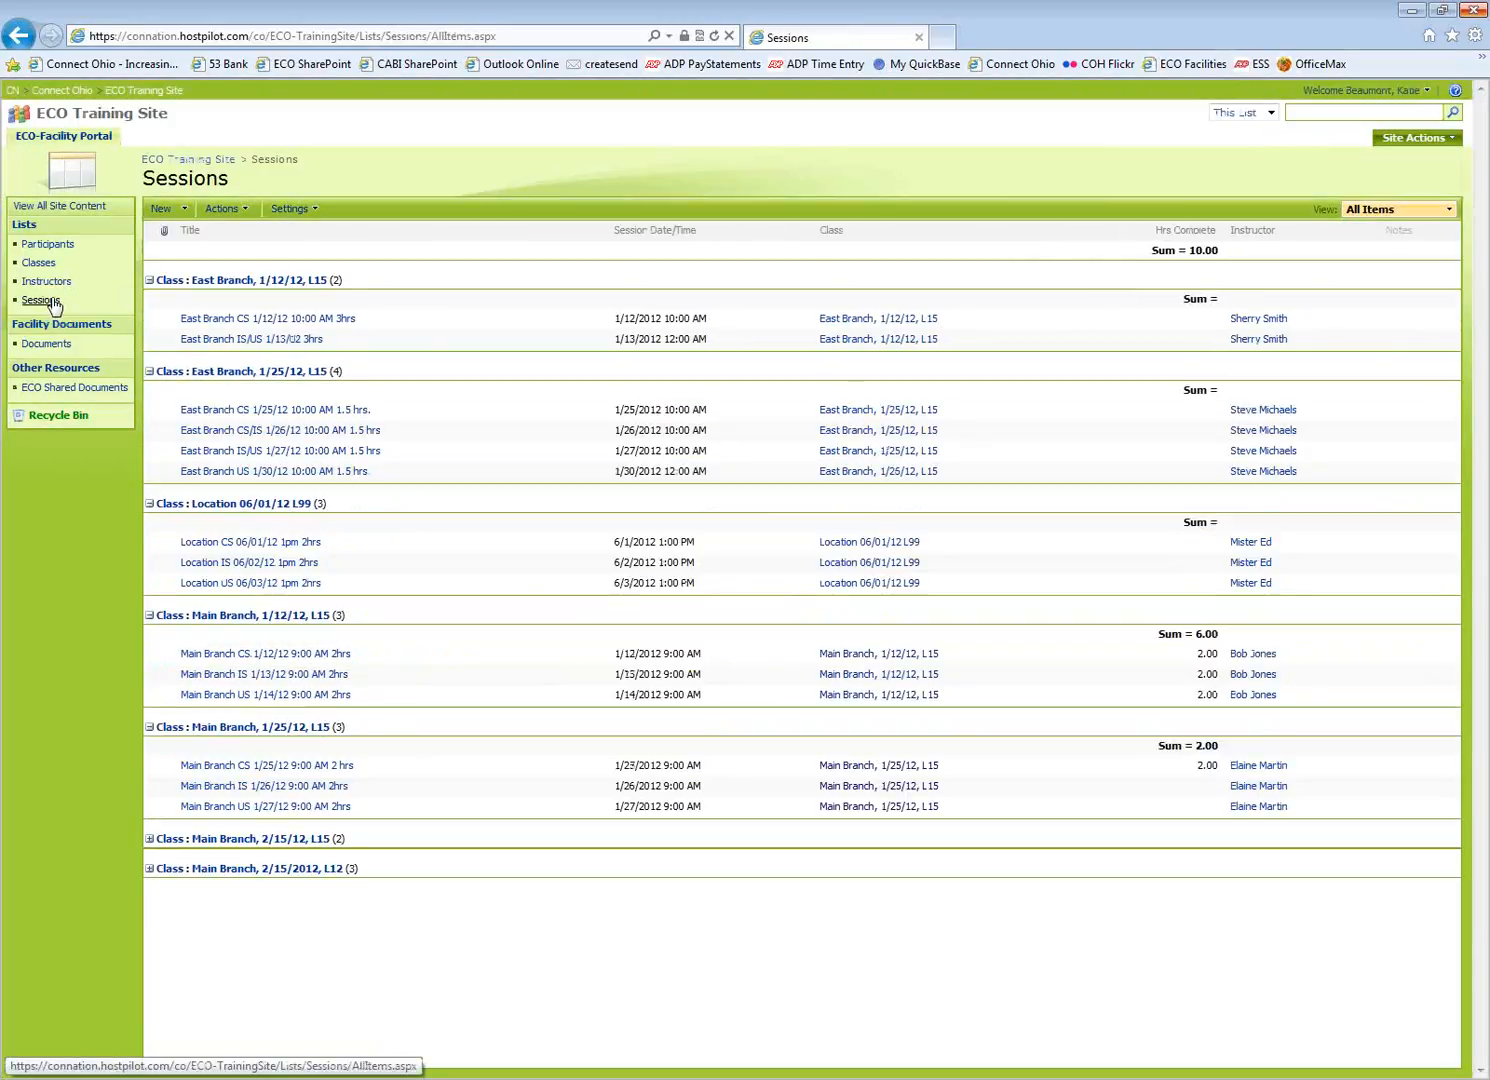
click(150, 282)
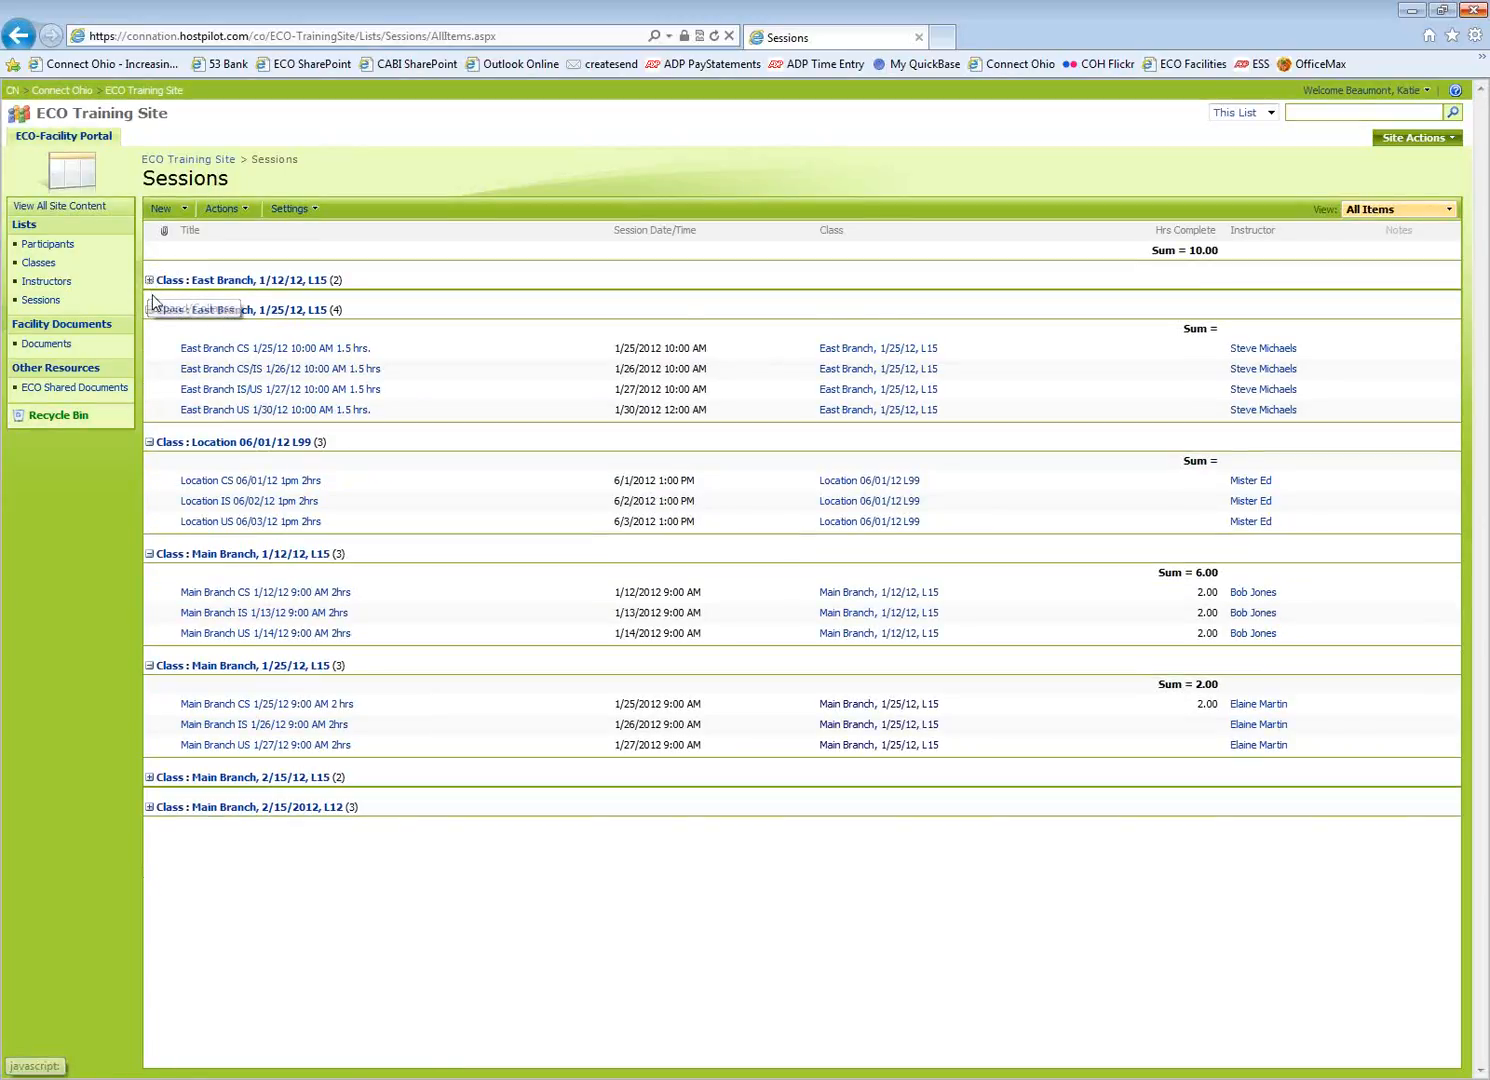
click(150, 310)
click(150, 341)
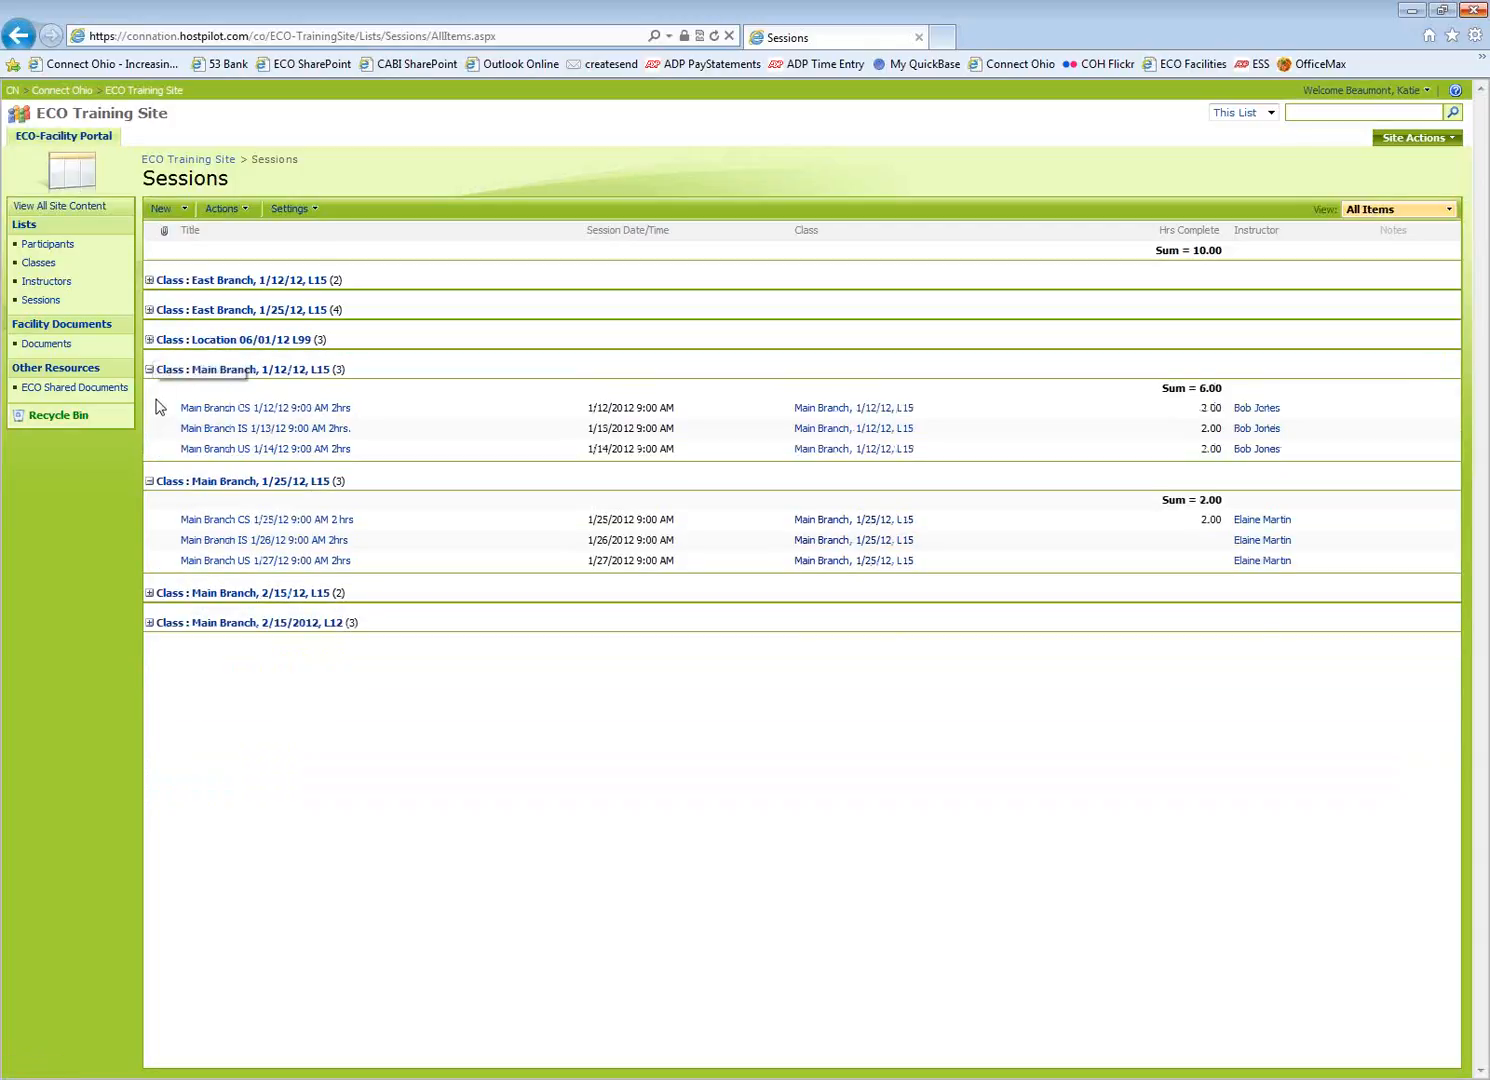
click(150, 370)
click(150, 400)
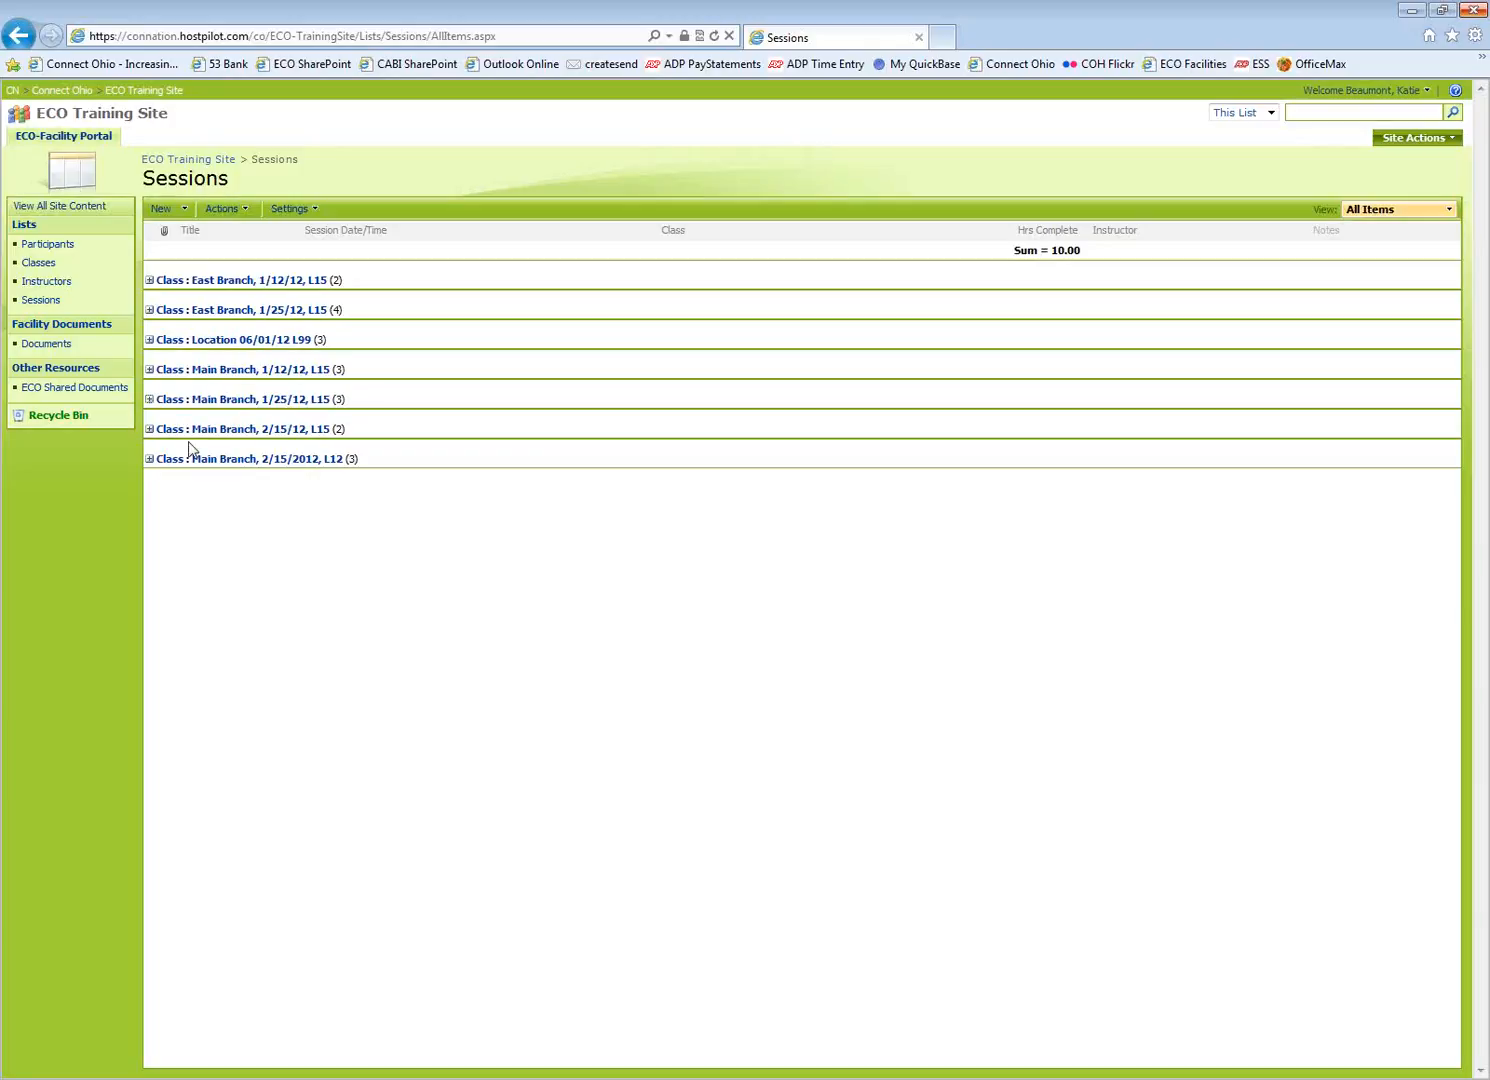
Re-expand four of the class groups and start a new session item
click(149, 280)
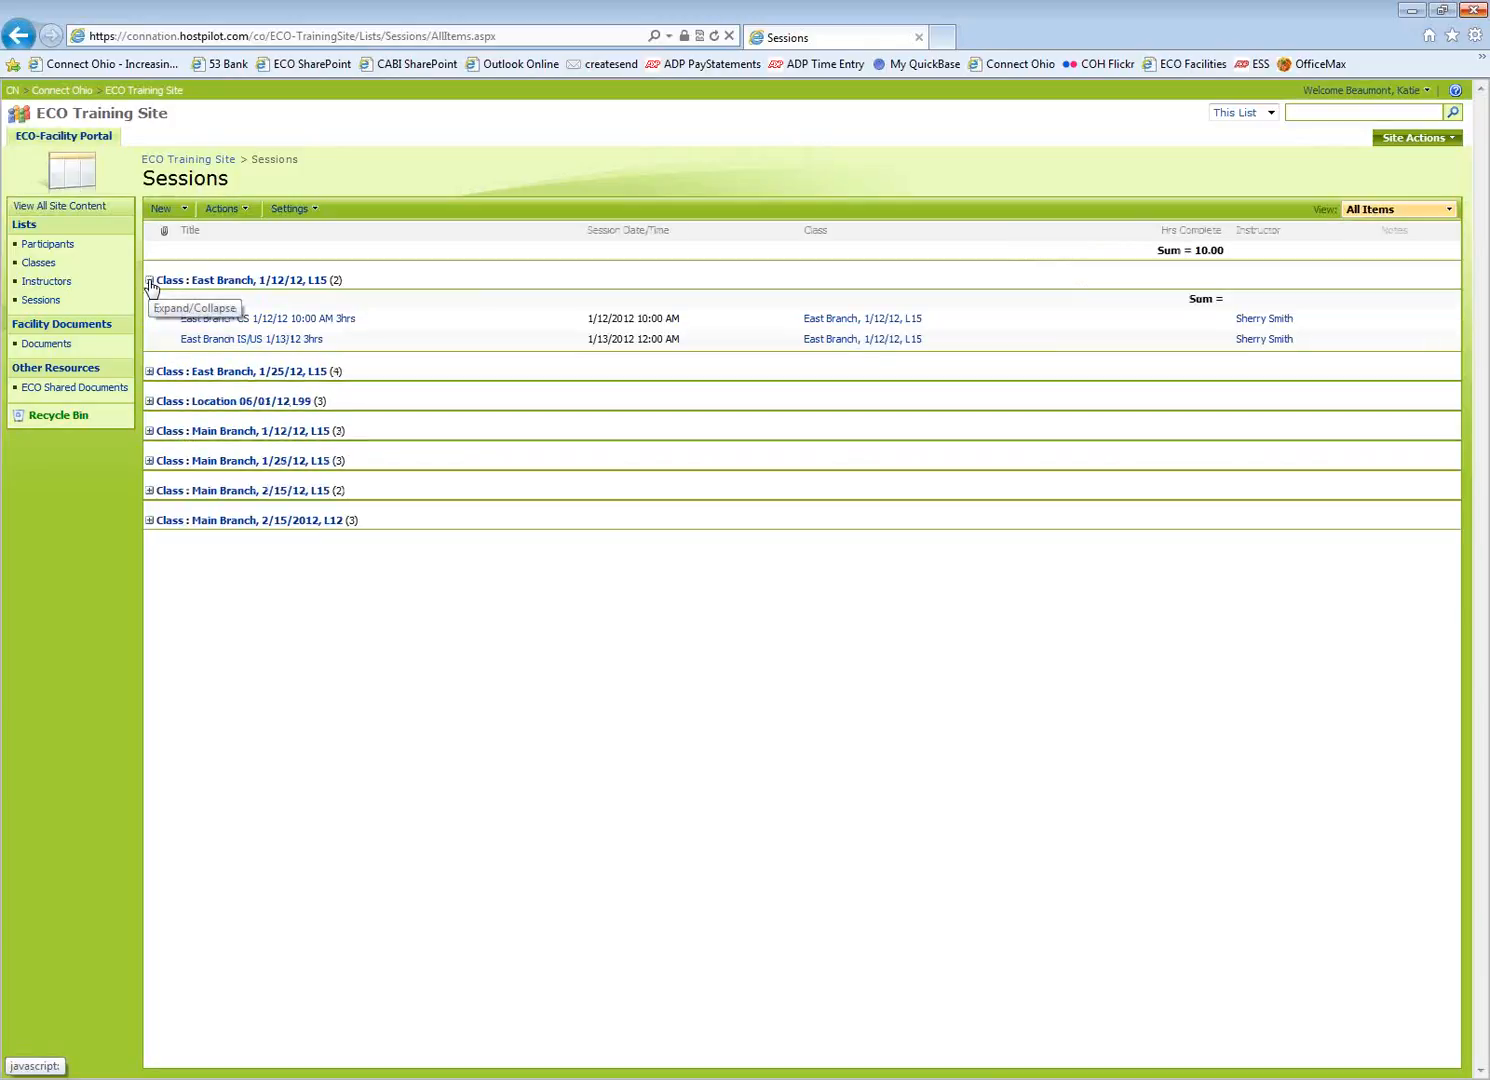
click(149, 372)
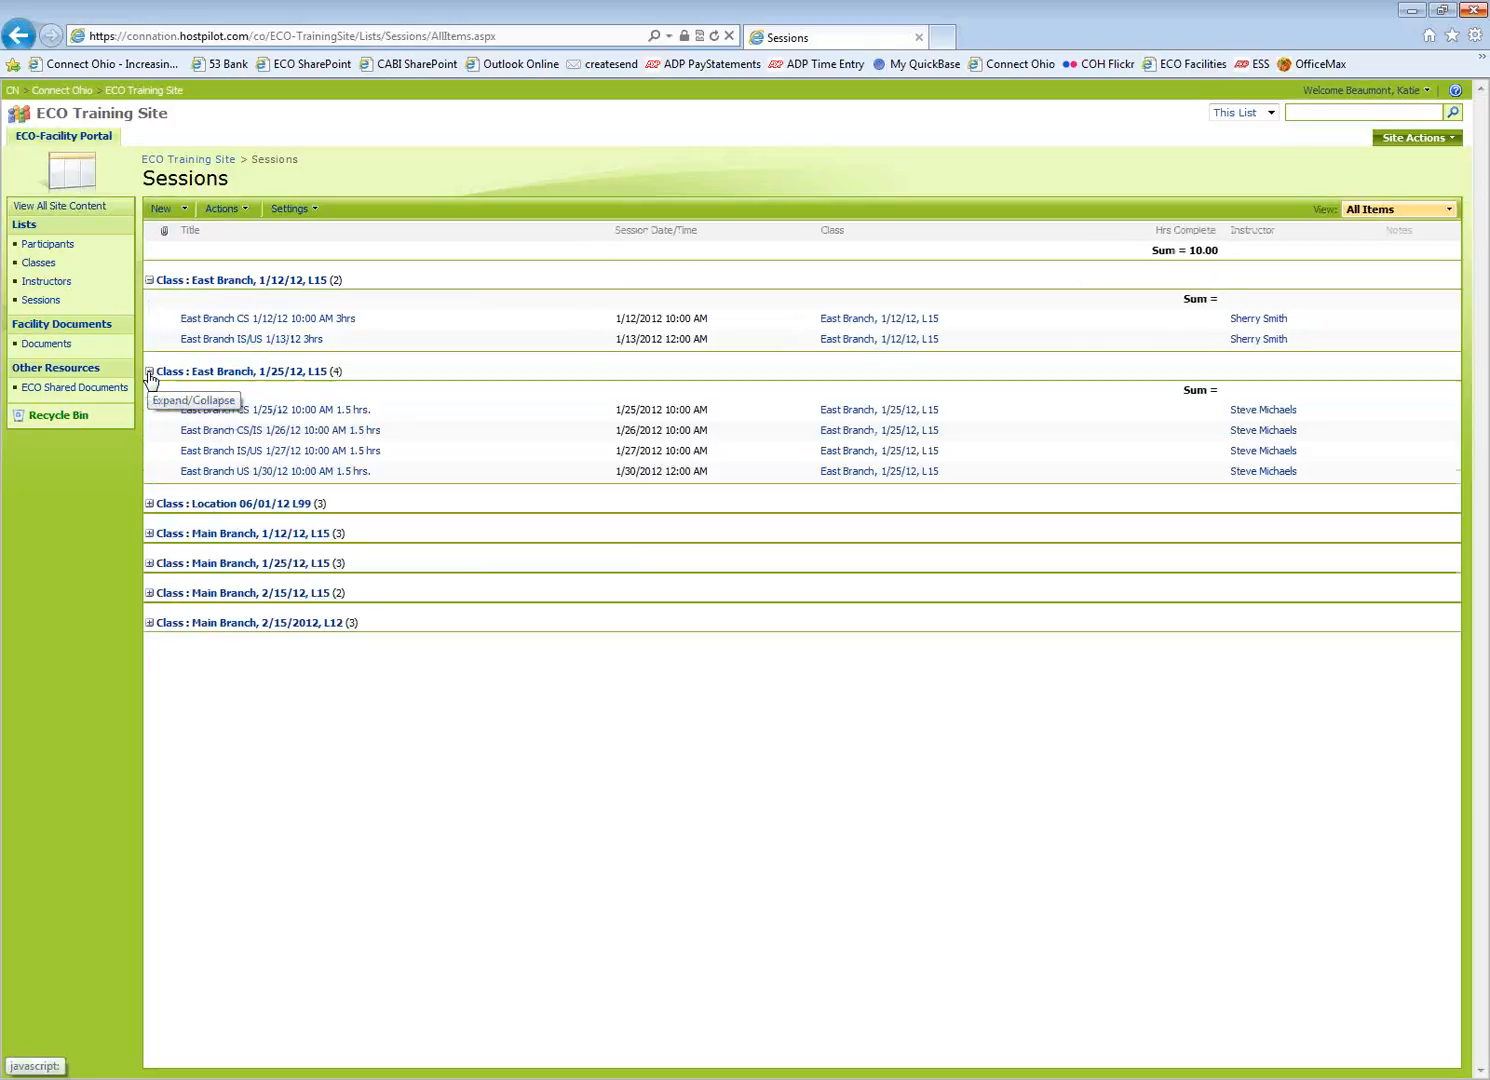
click(149, 504)
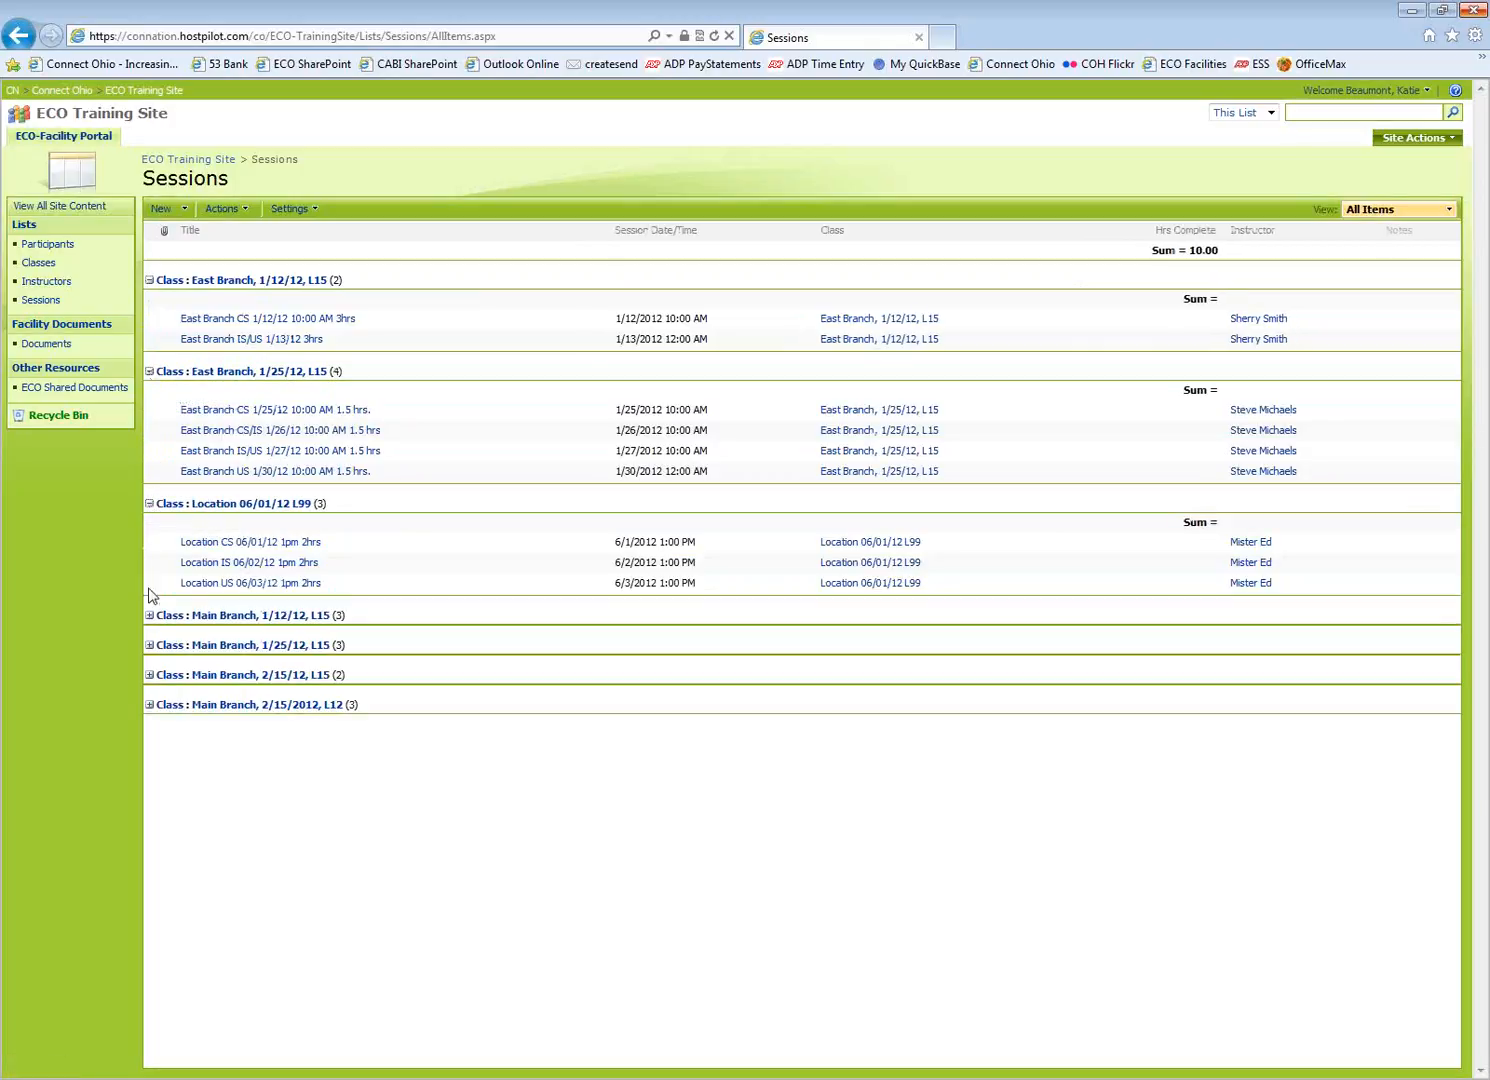
click(149, 615)
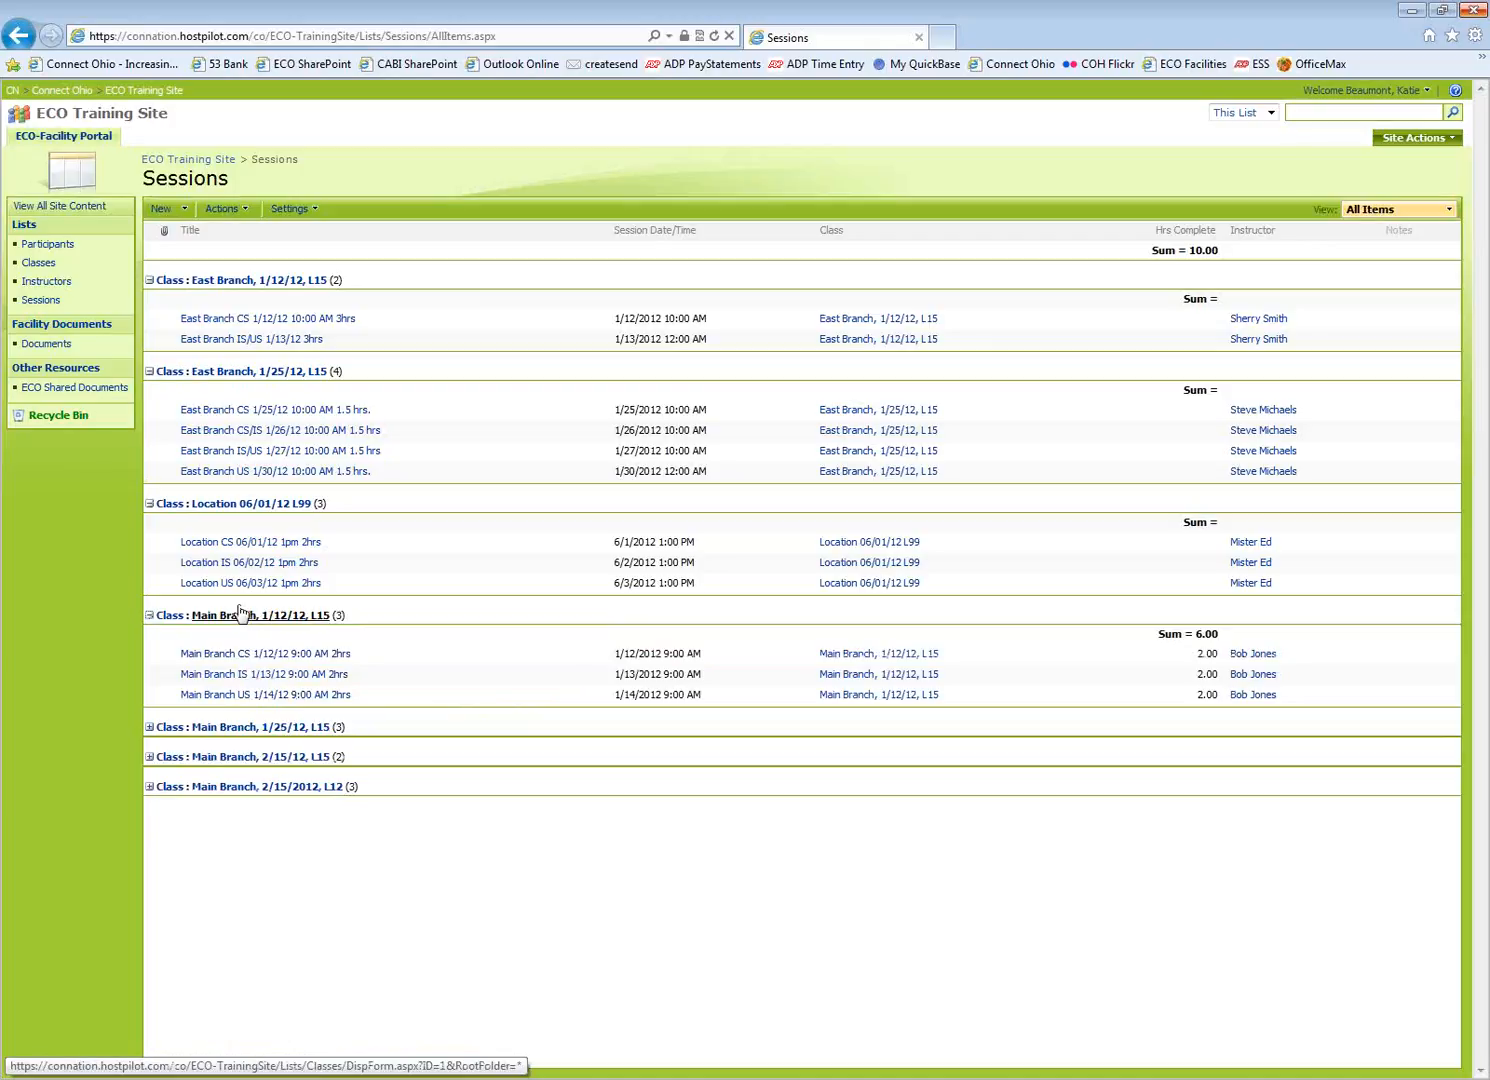
click(160, 211)
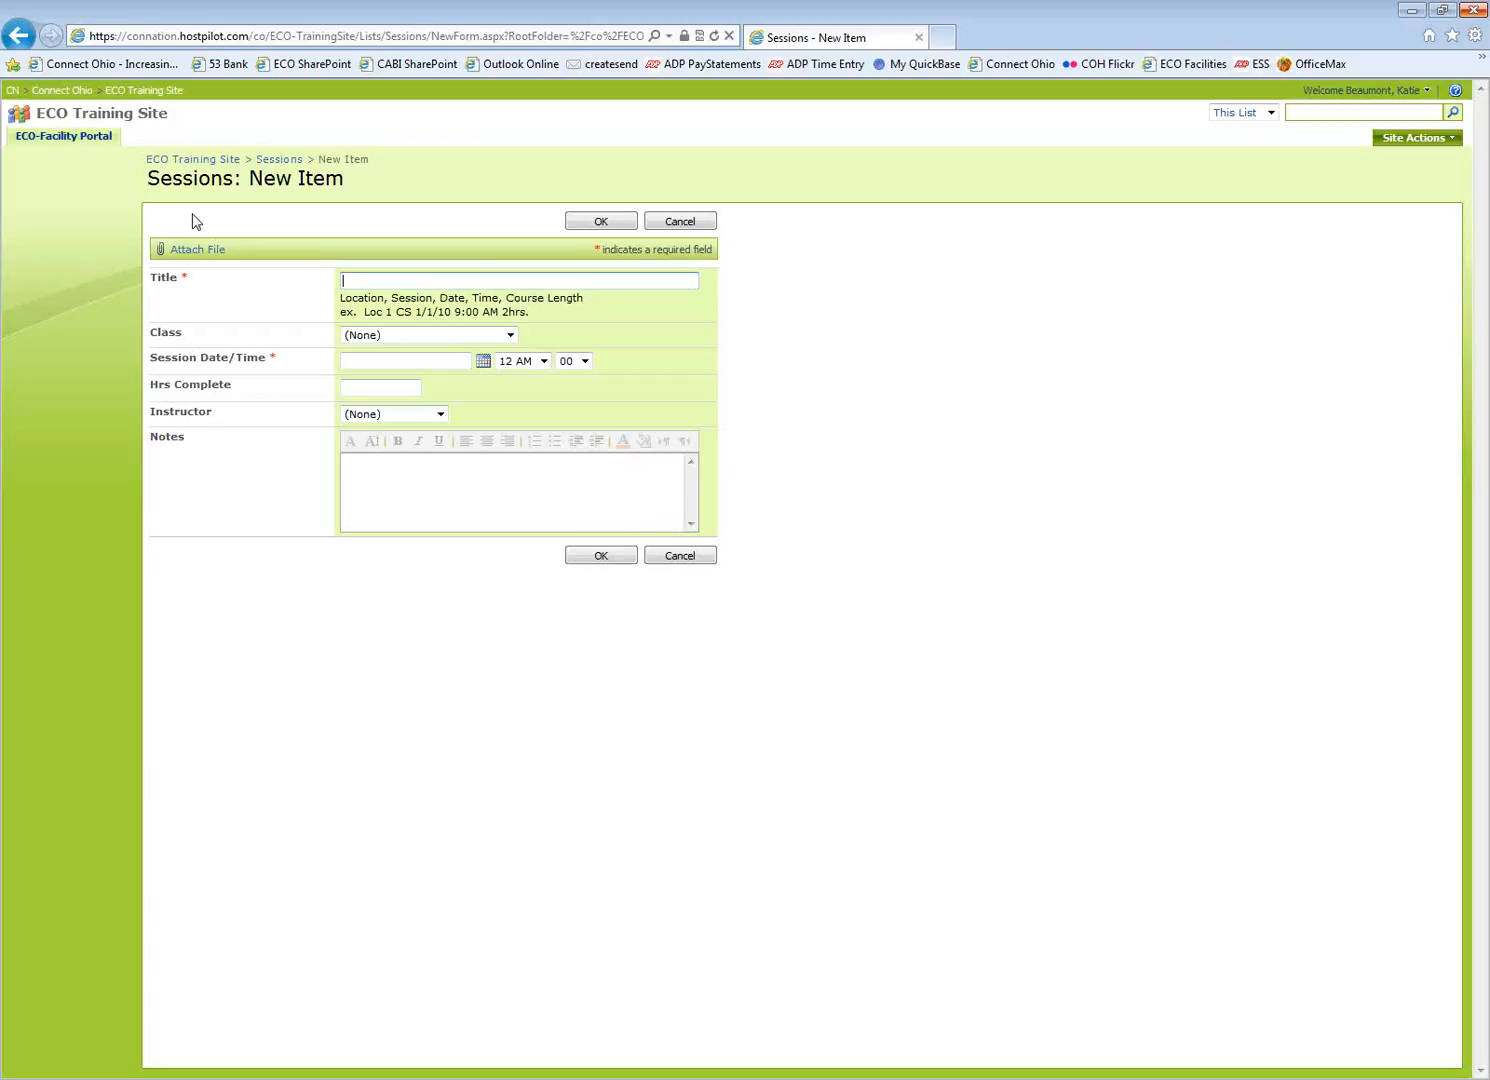
Title the session 'South Branch CS 05/21/12 9:00 AM 2hrs', correcting the mistyped year
double_click(411, 298)
mouse_move(420, 300)
mouse_down()
mouse_move(418, 347)
mouse_move(409, 309)
mouse_up()
click(361, 283)
text(South Branch CS 05/21/11)
key(BackSpace)
text(2 9:00)
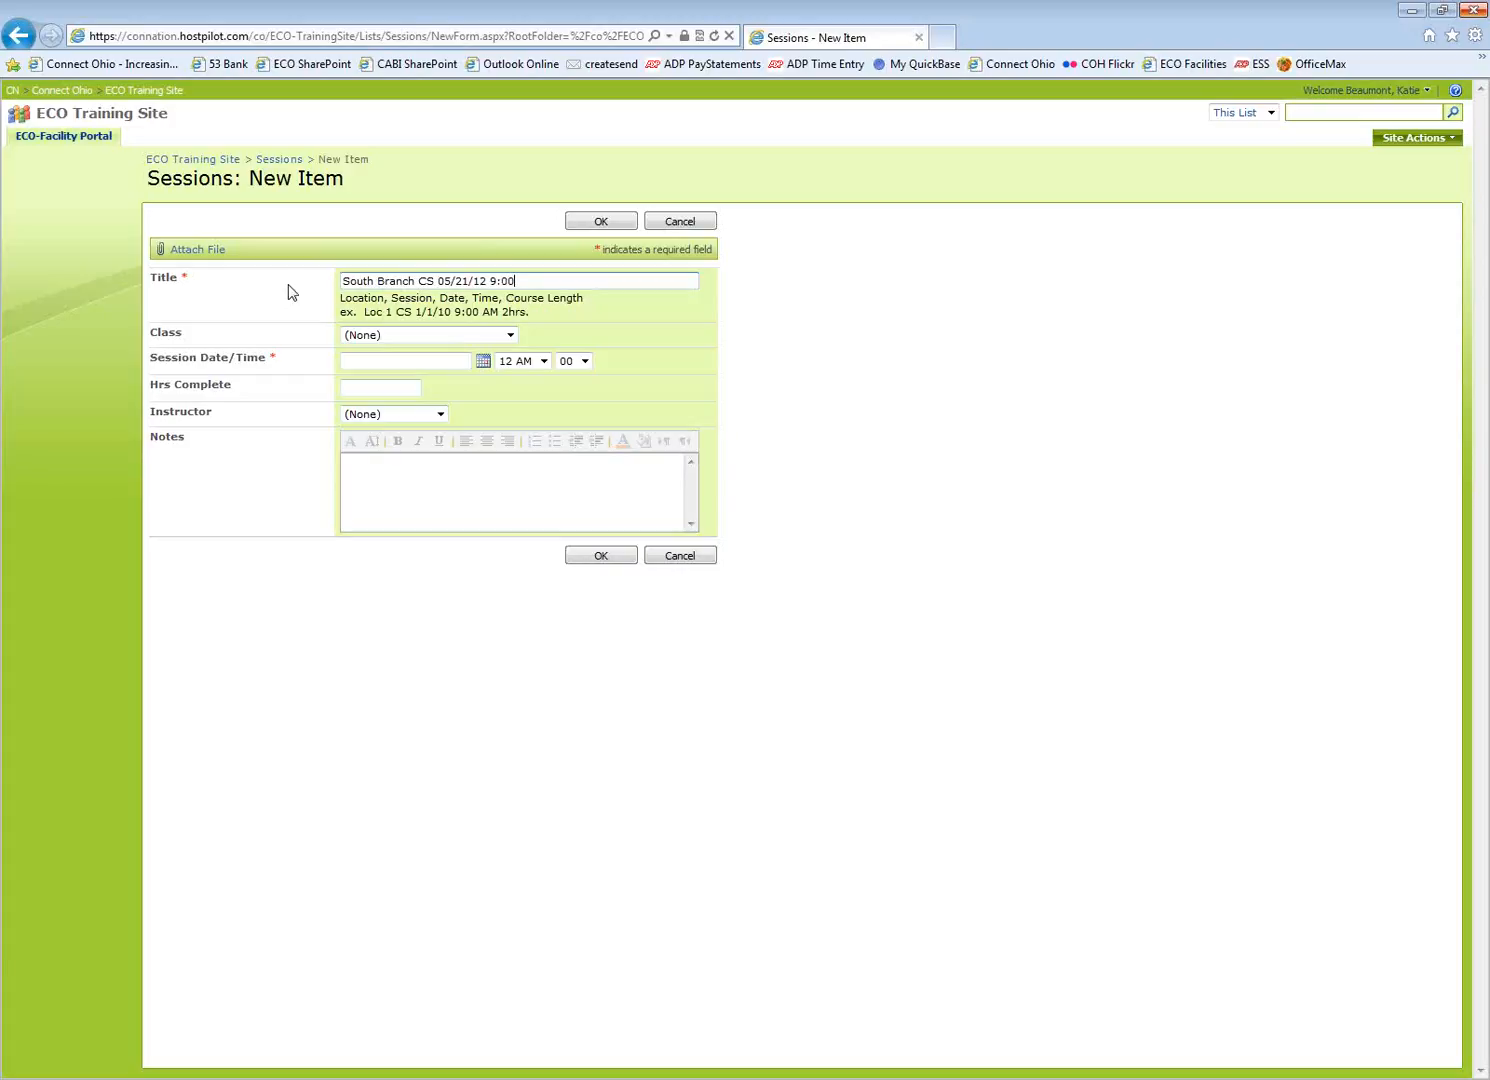
text( AM 2hrs.)
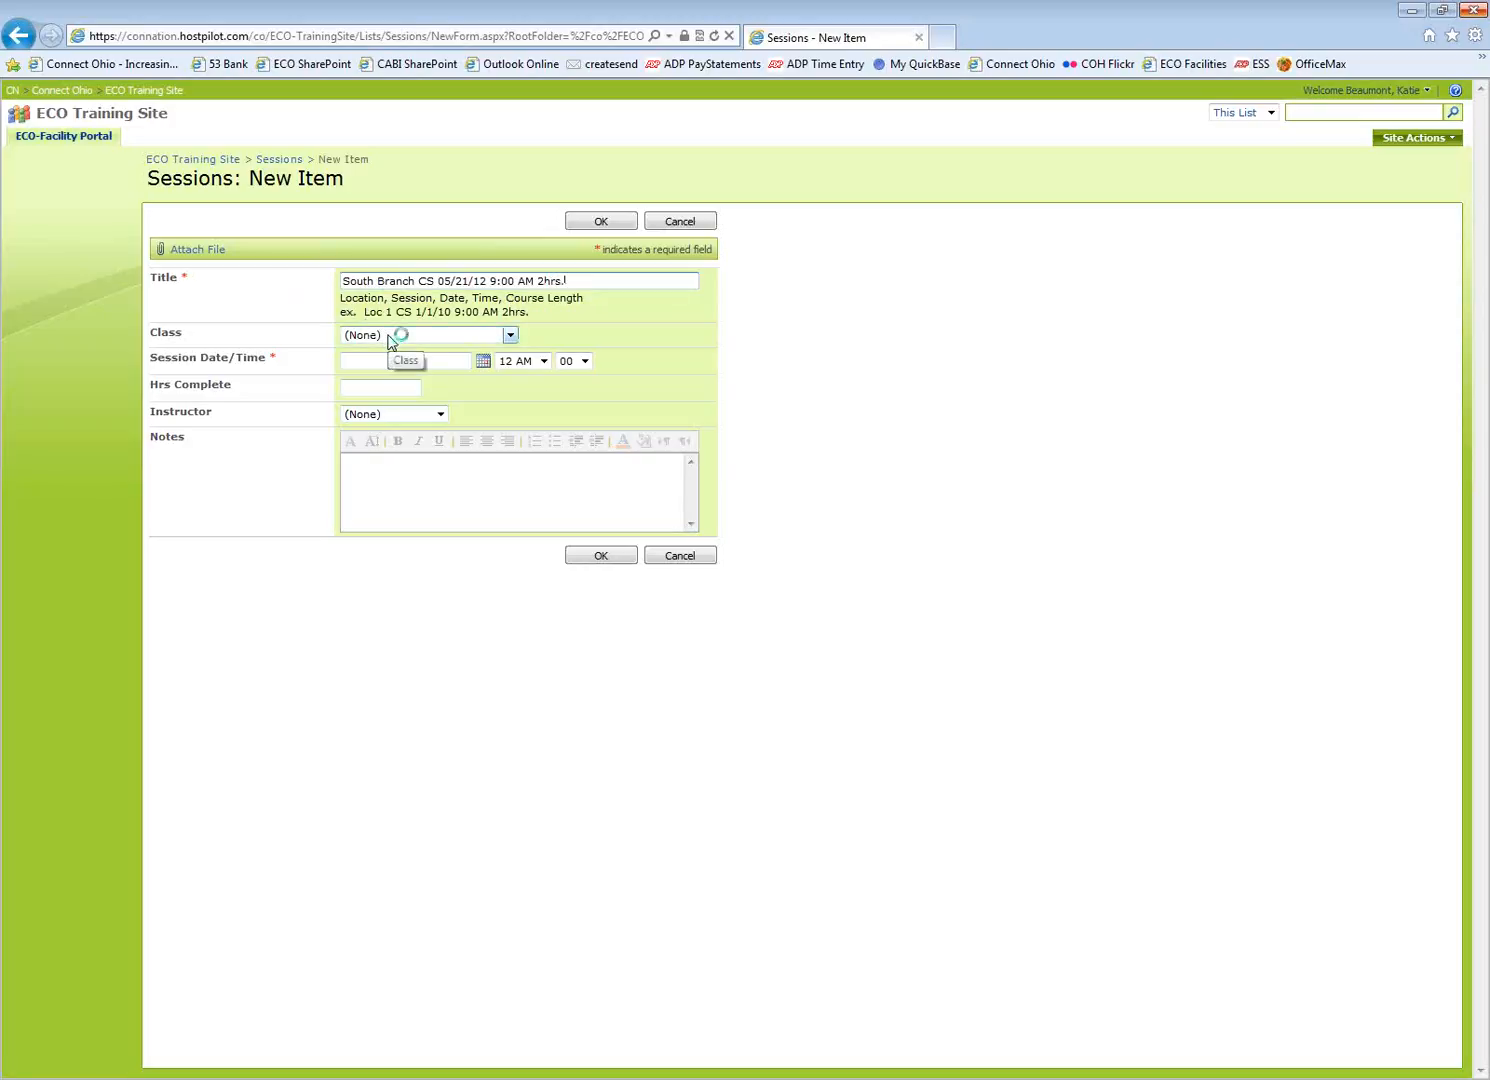
Assign the session to class South Branch 05/21/12 L15, dated 5/21/2012 at 9 AM
click(510, 336)
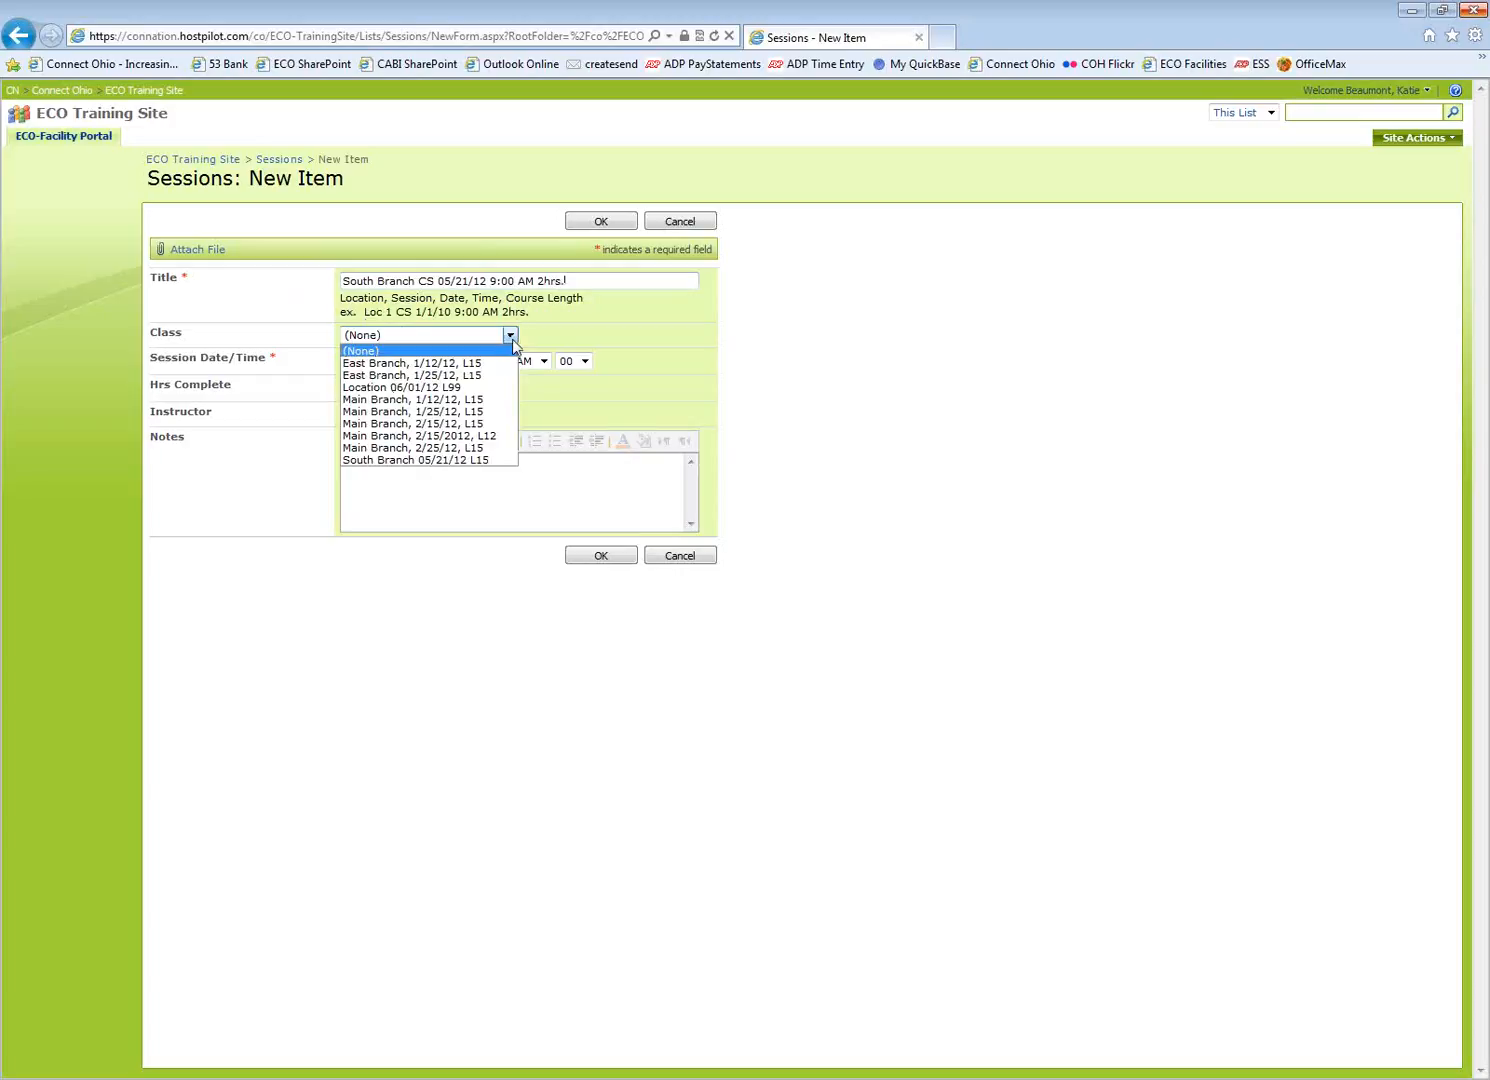
click(493, 462)
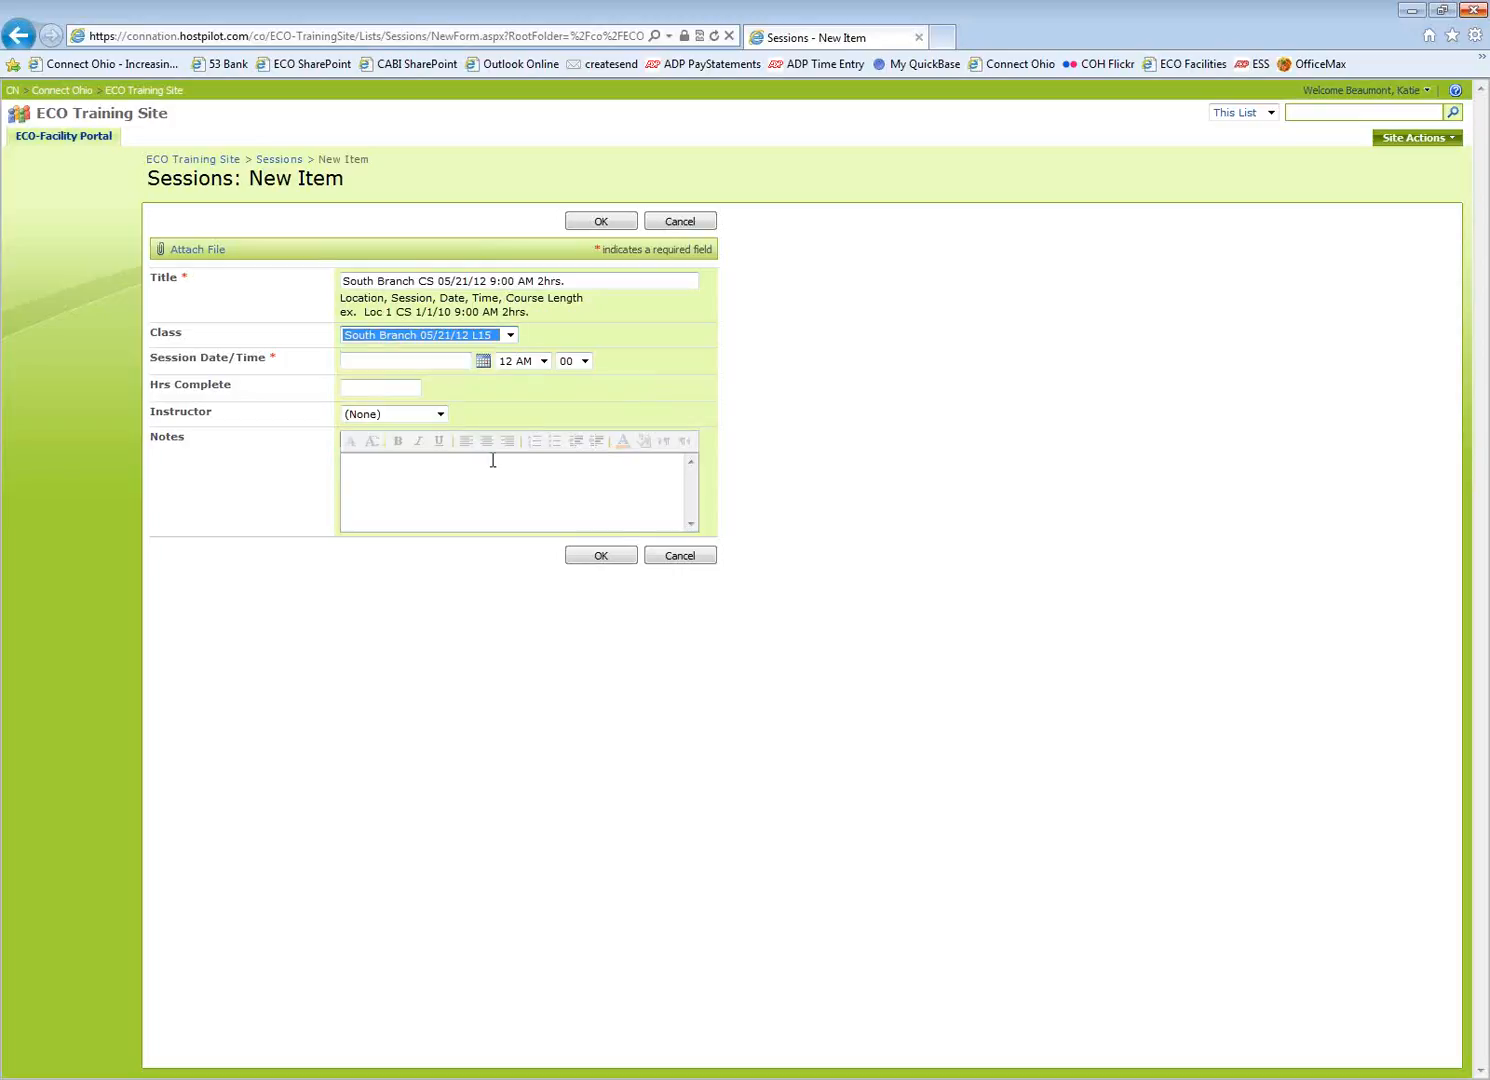
click(393, 361)
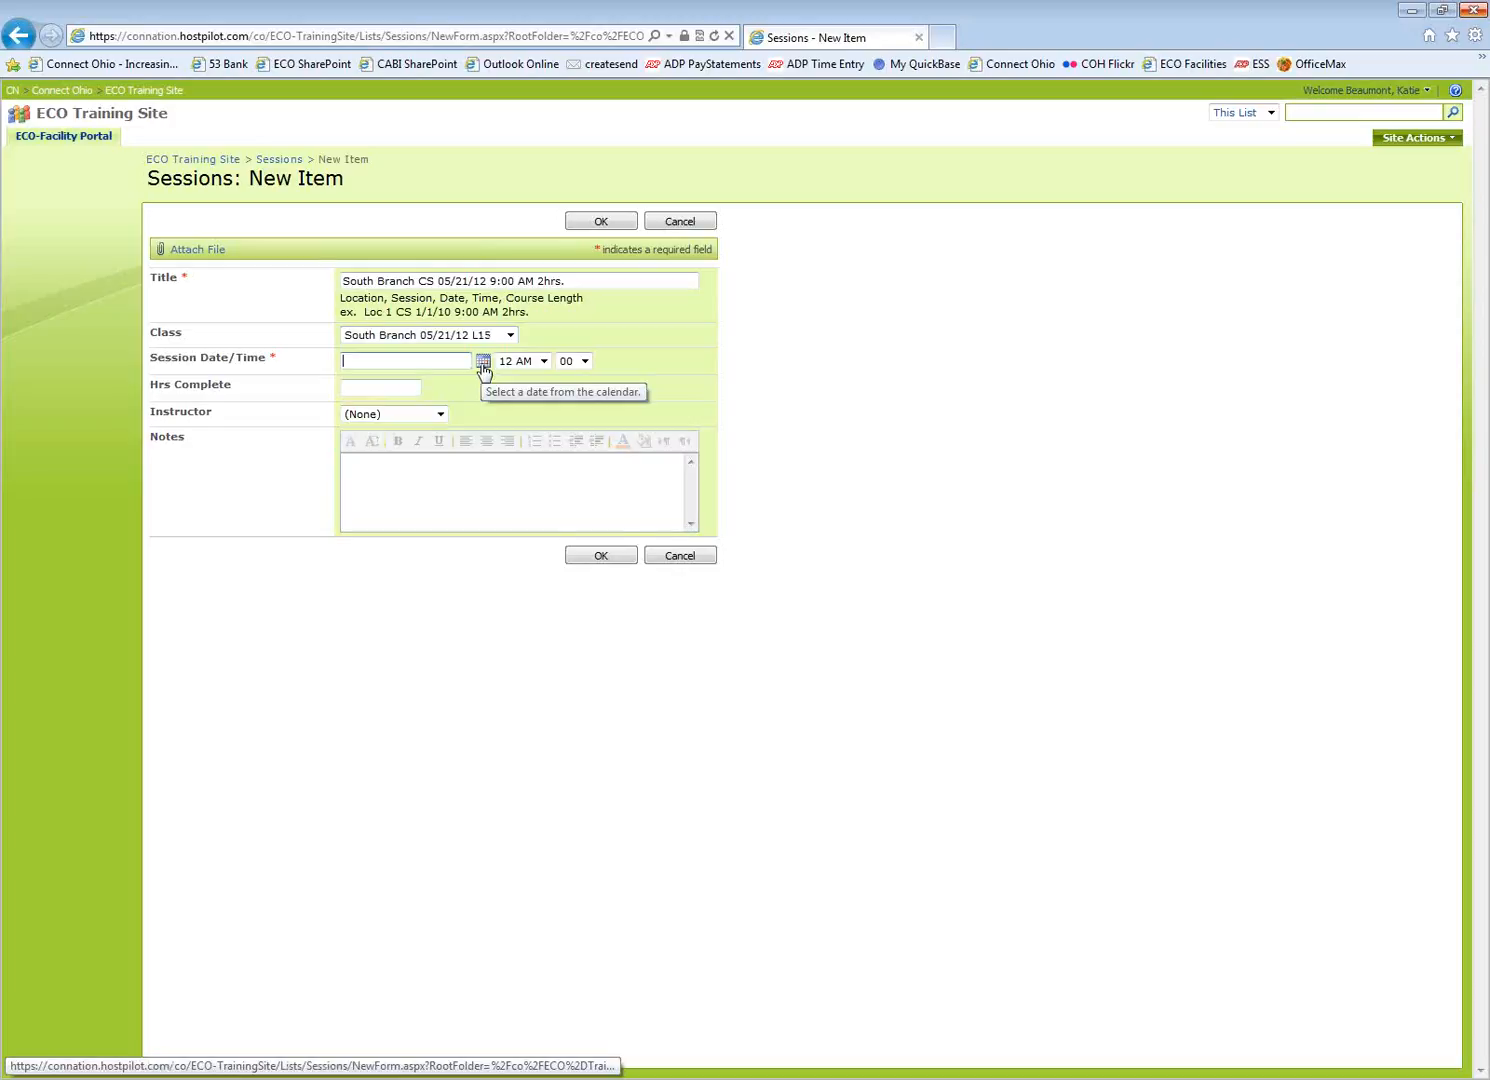
click(483, 362)
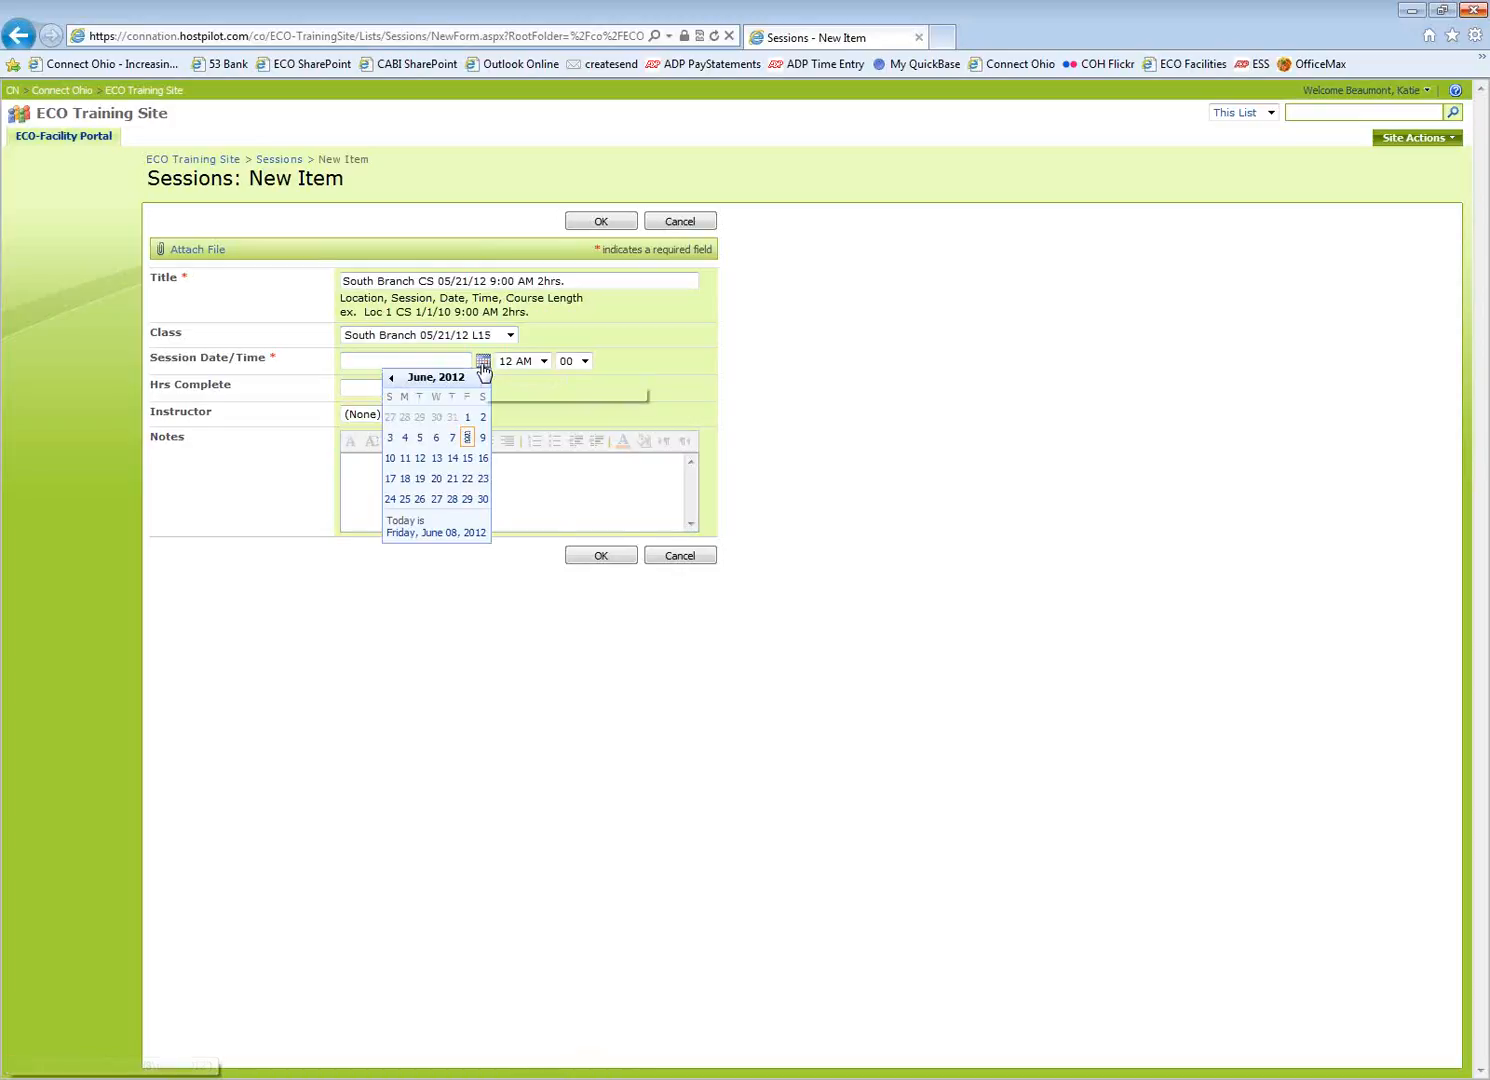
click(391, 379)
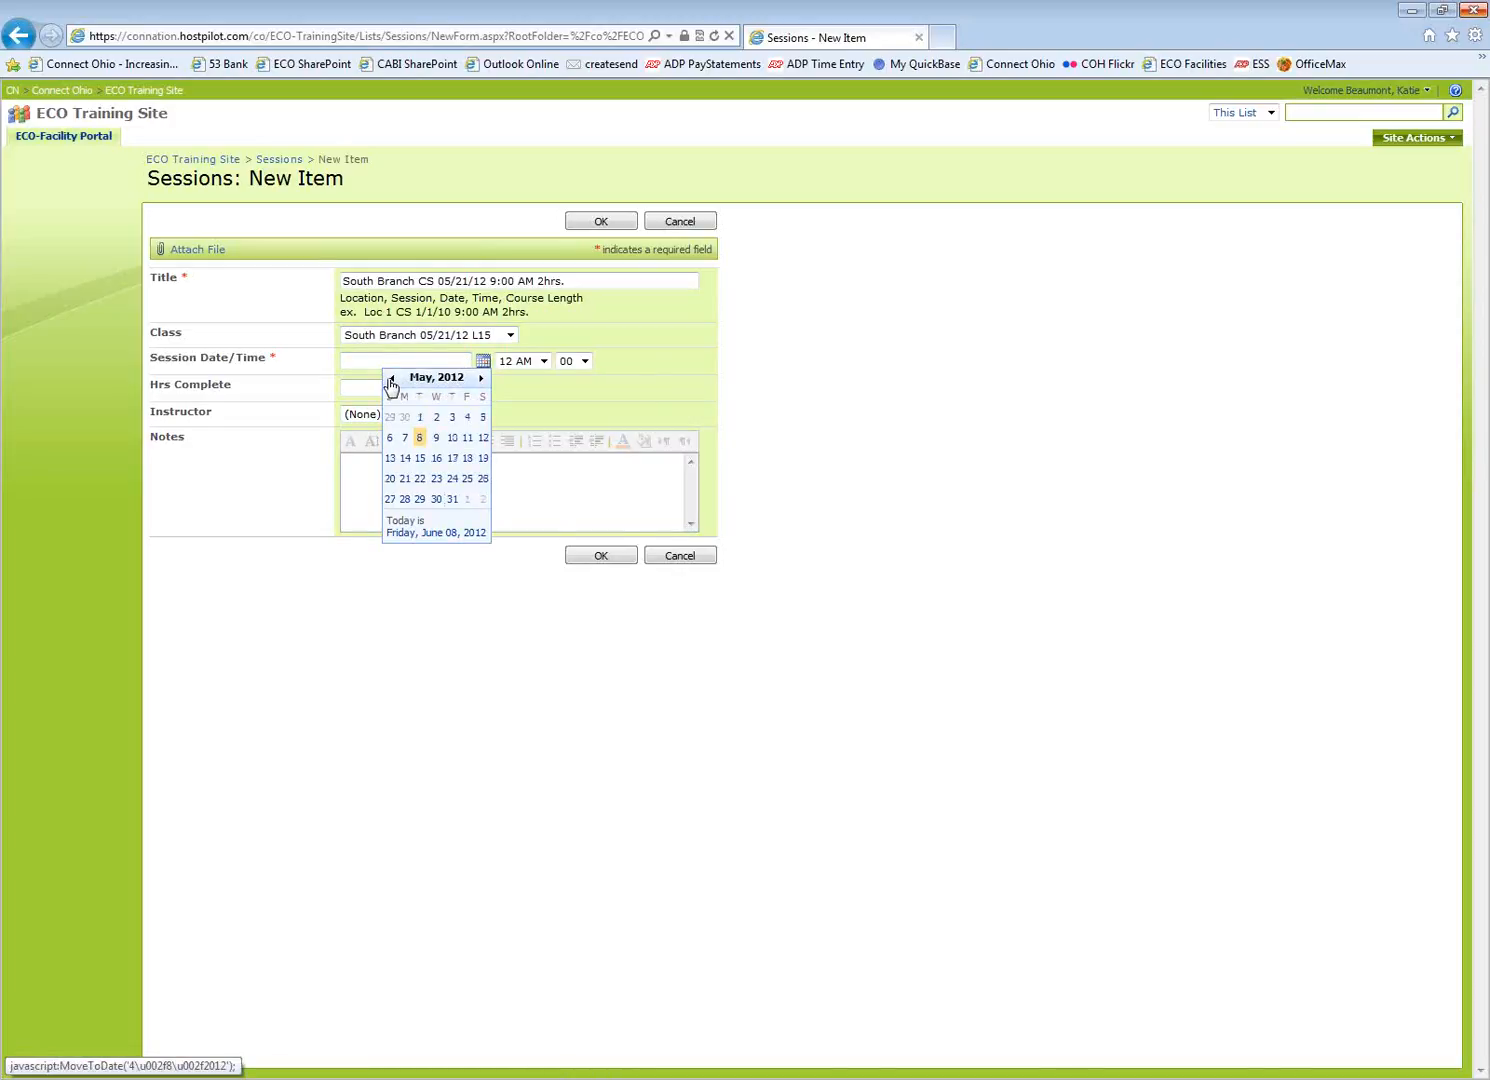
click(408, 479)
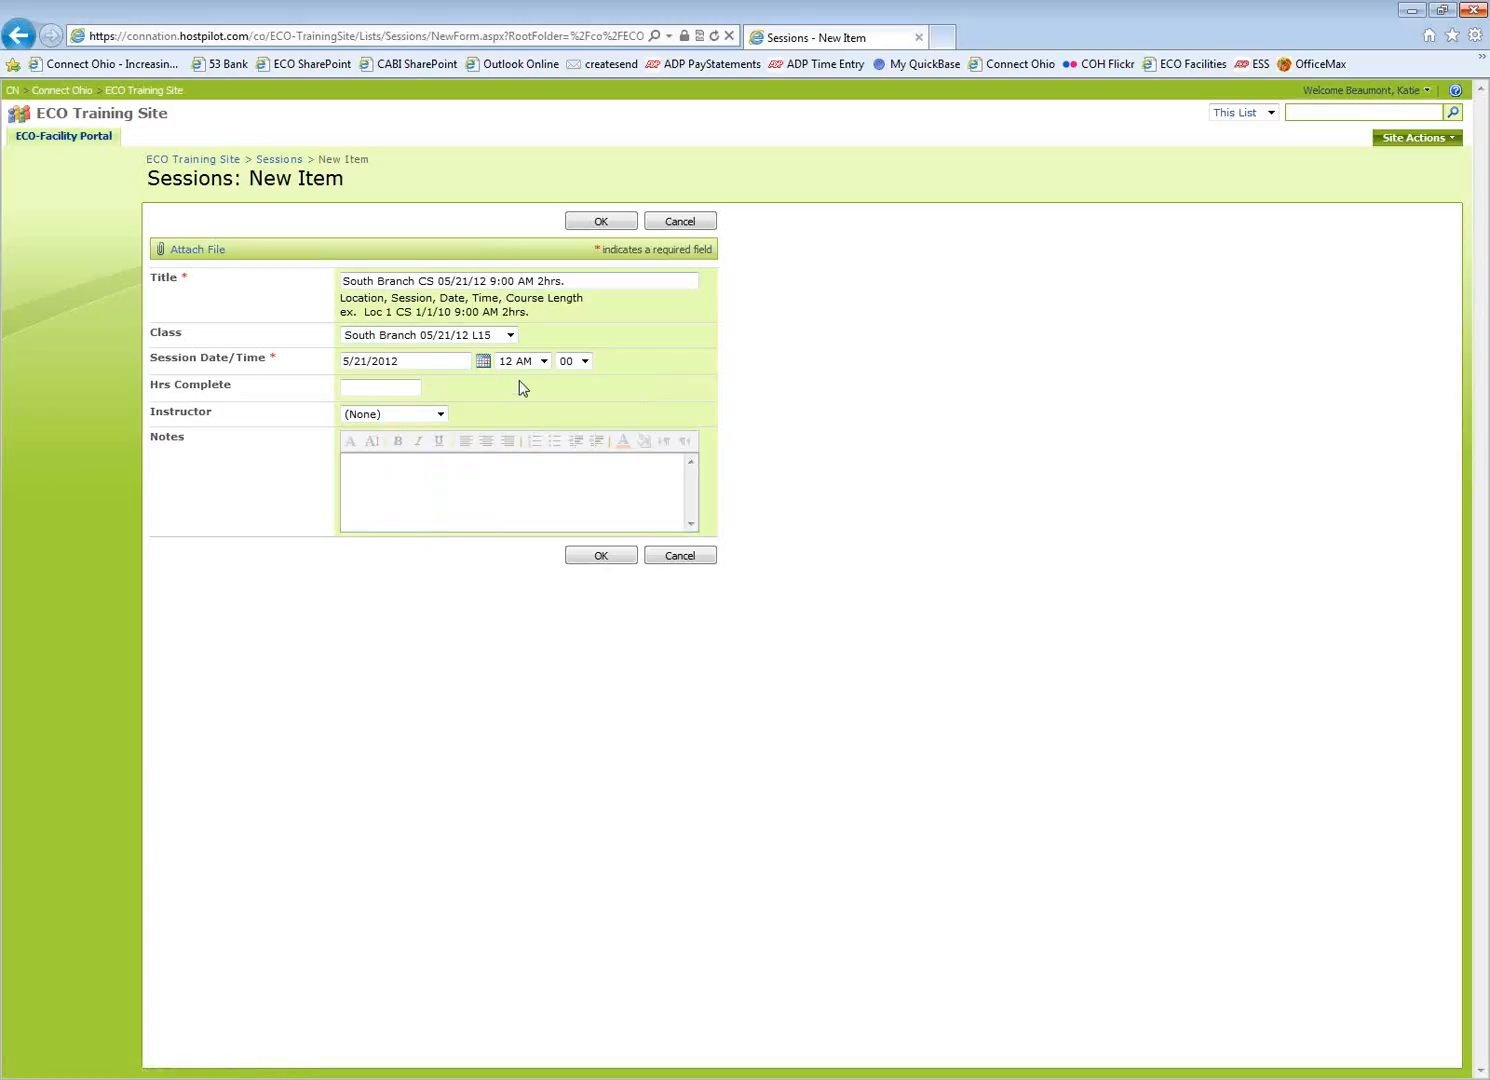
click(543, 361)
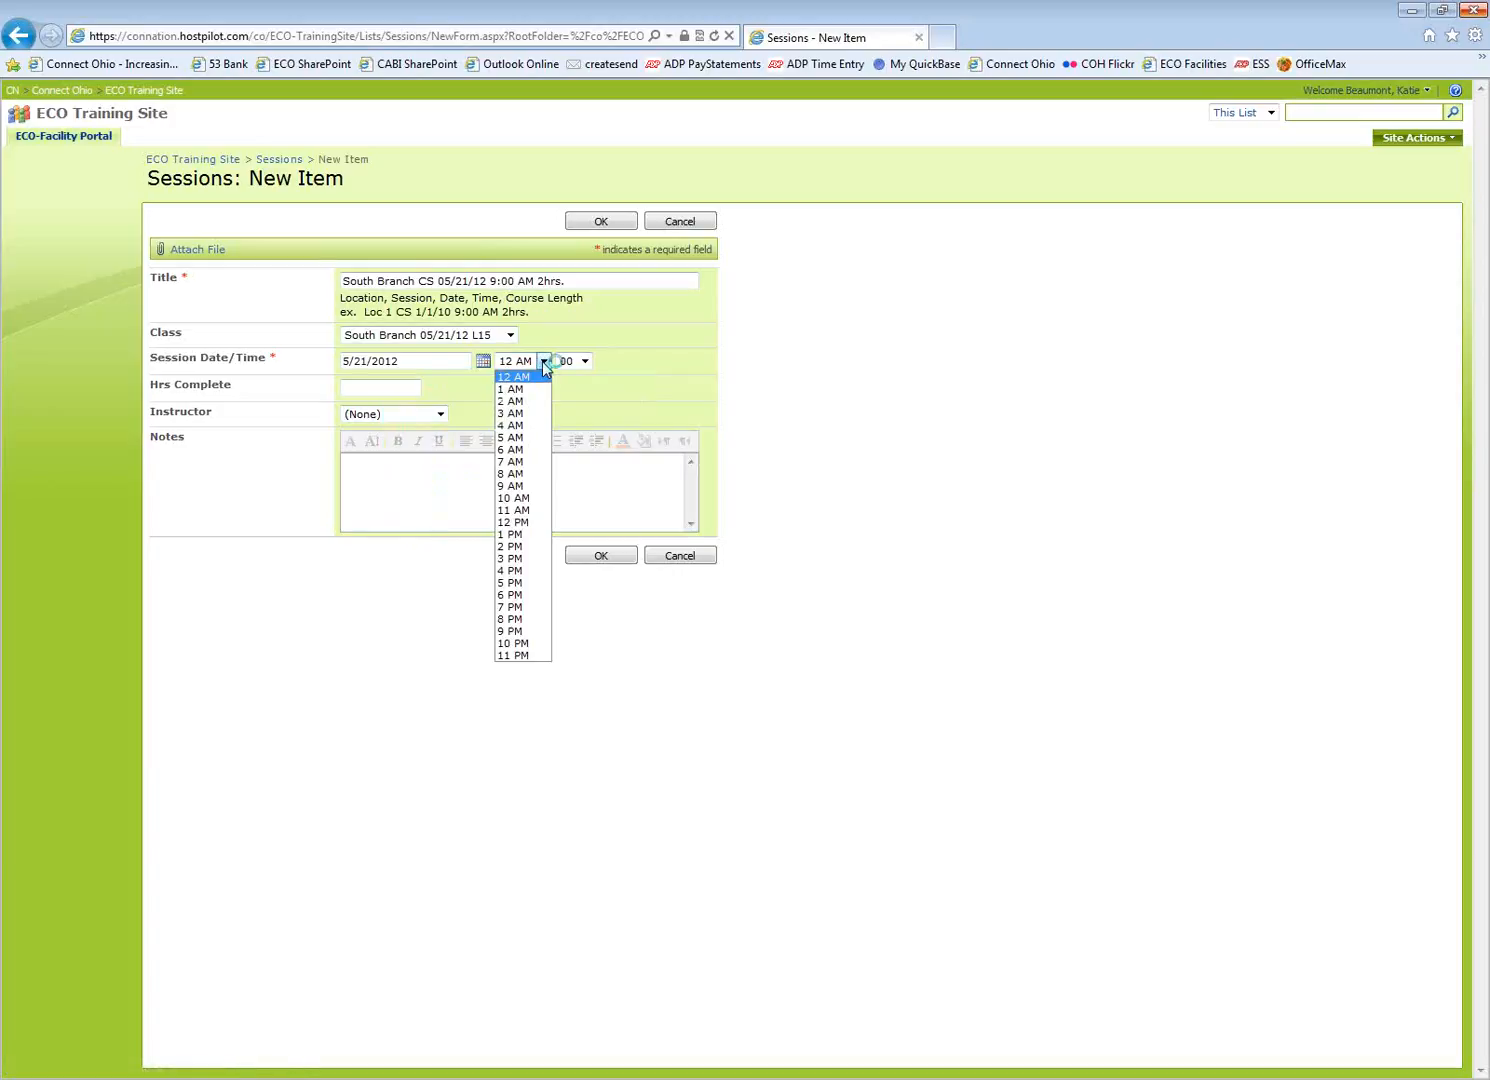
click(527, 486)
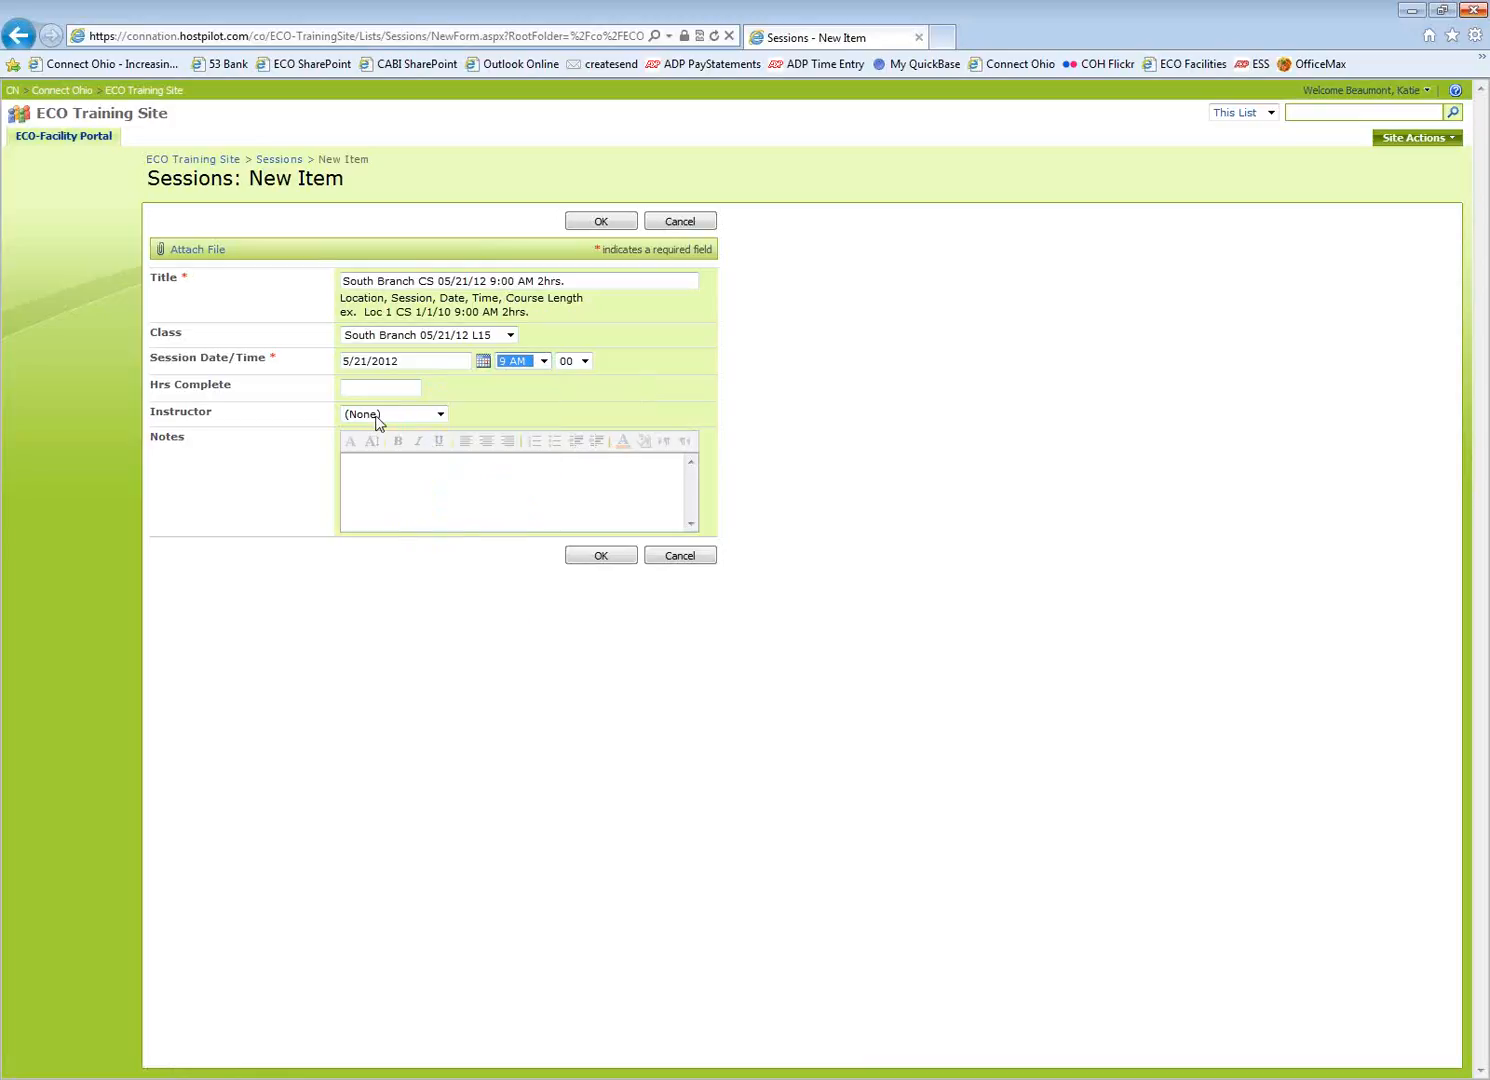
click(356, 388)
click(351, 391)
Choose the session's instructor and save the new session
click(441, 416)
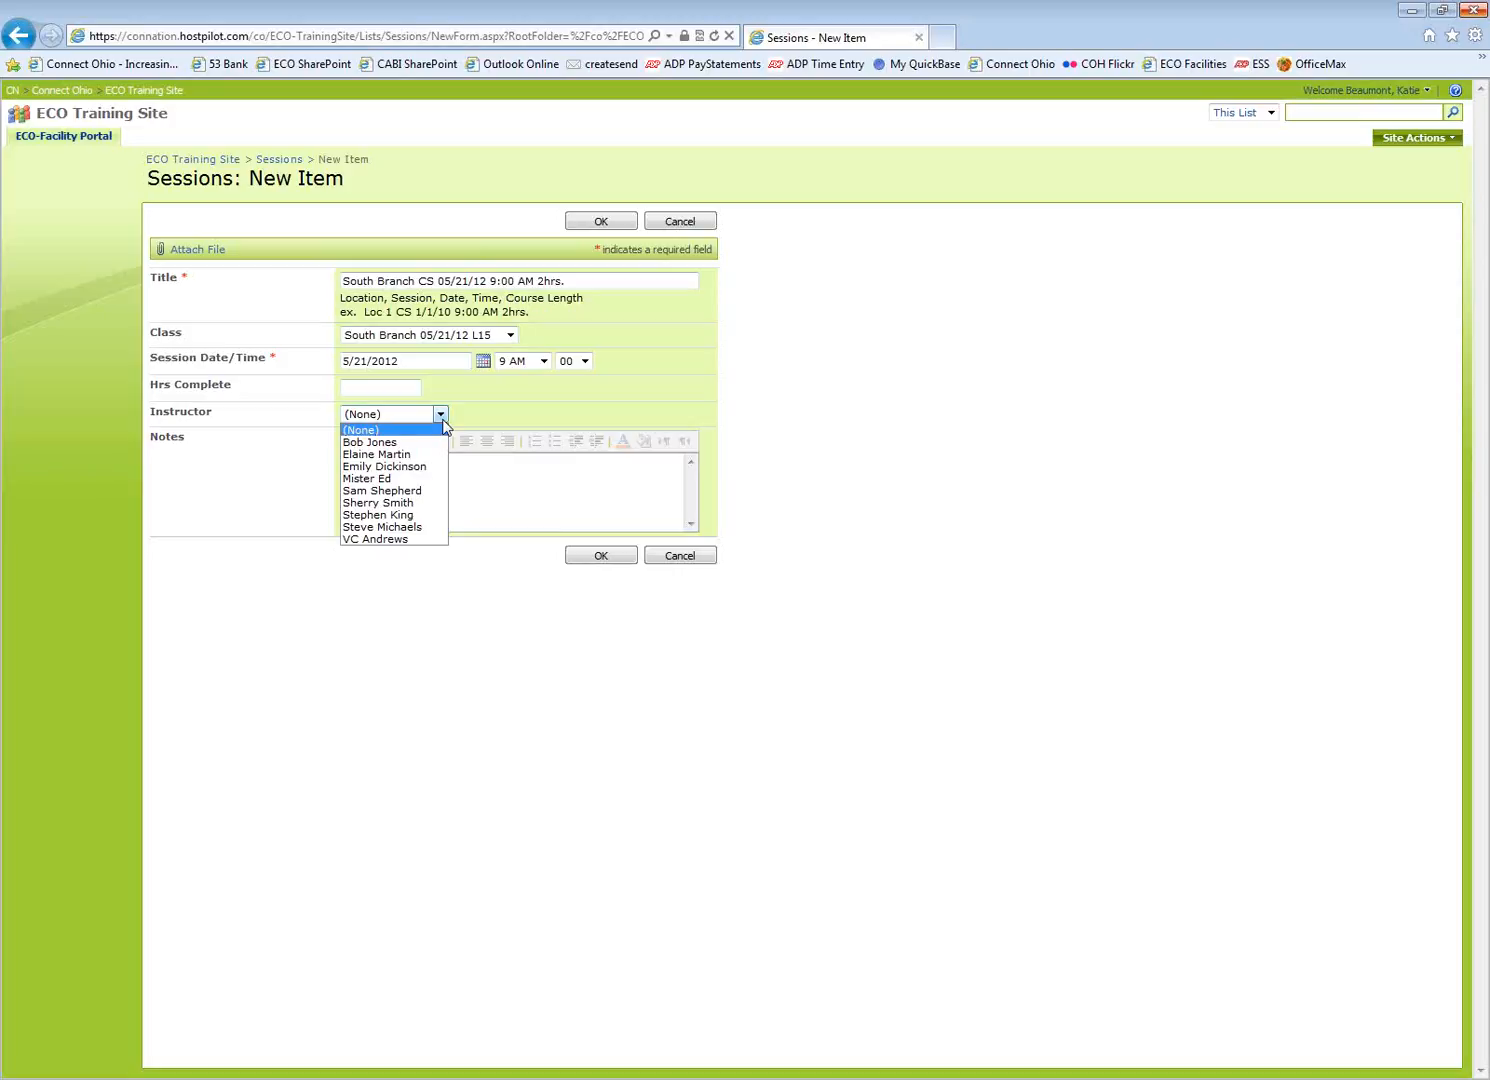
click(402, 515)
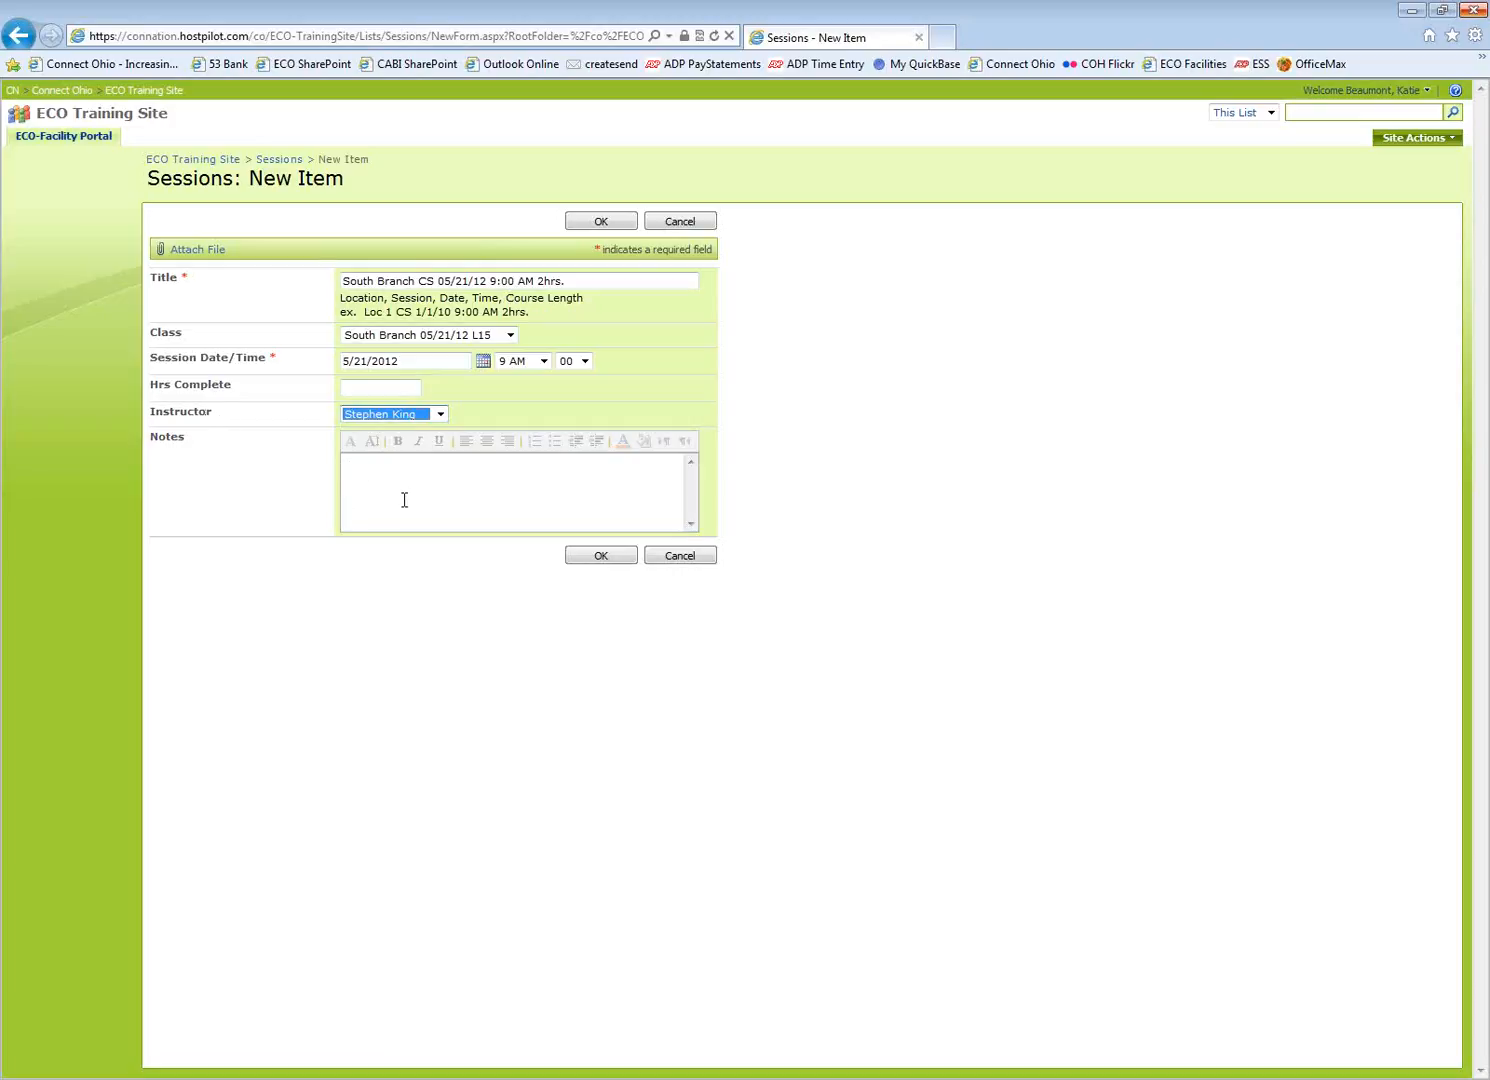
click(599, 558)
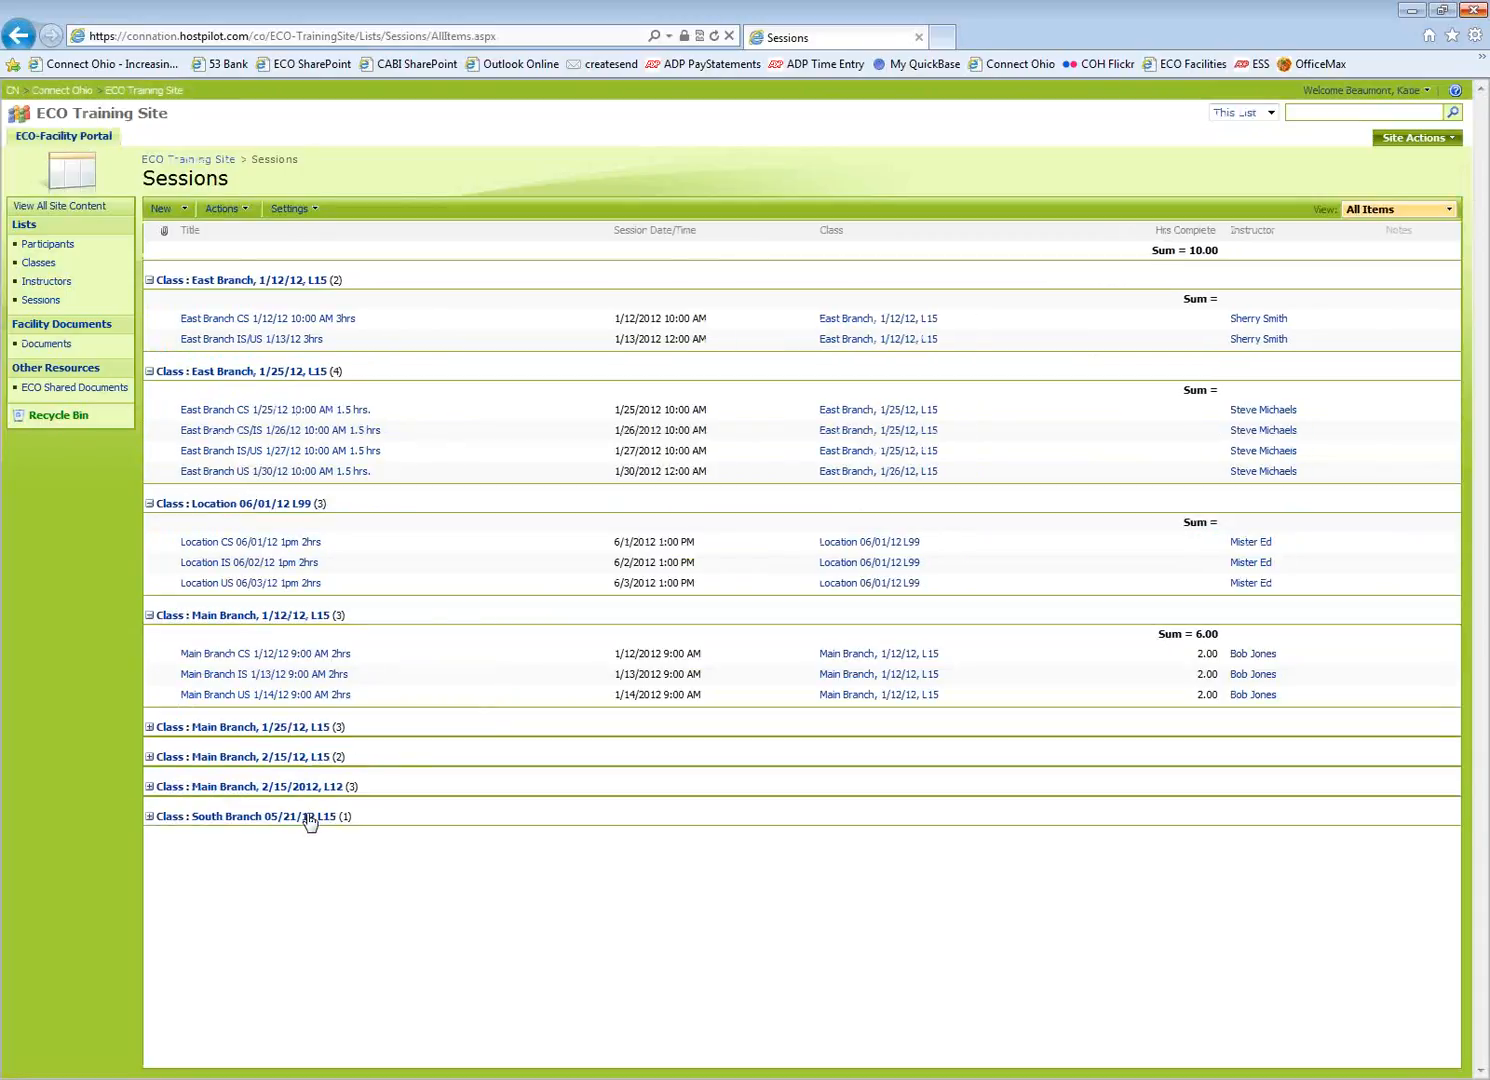
Expand the Class : South Branch 05/21/12 L15 group to show its CS session for 5/21/2012 9:00 AM
click(148, 817)
mouse_move(210, 867)
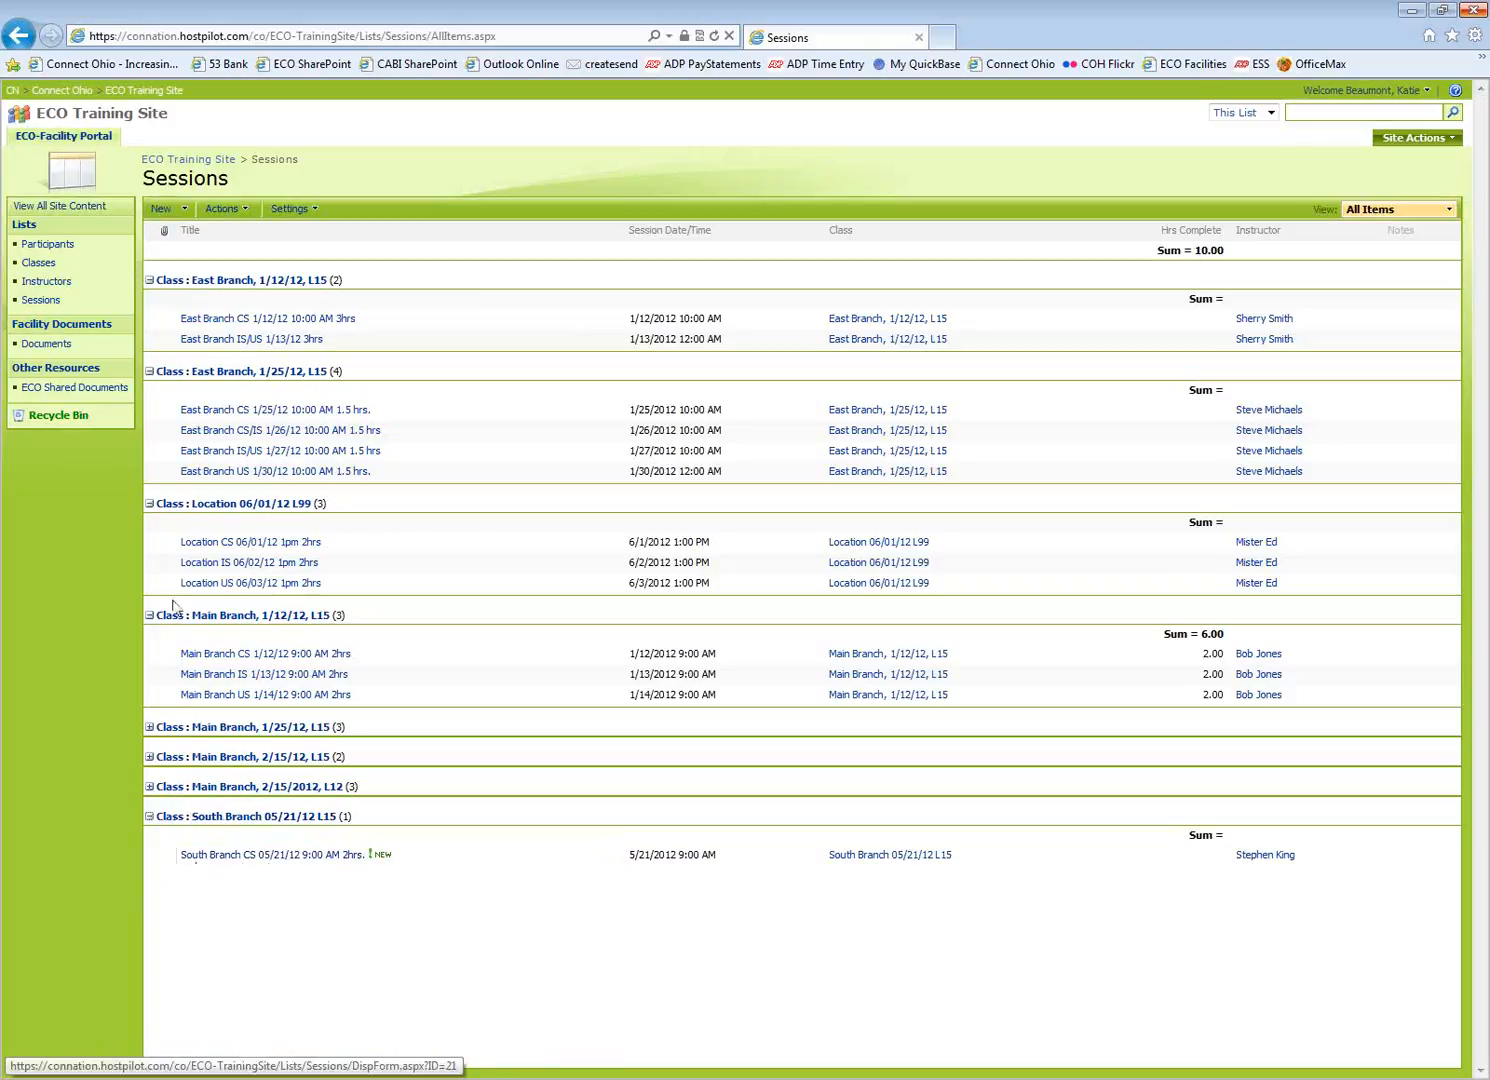
Start a new session titled 'South Branch 05/22/12 9:00 AM 2hrs.' in class South Branch 05/21/12 L15
click(158, 209)
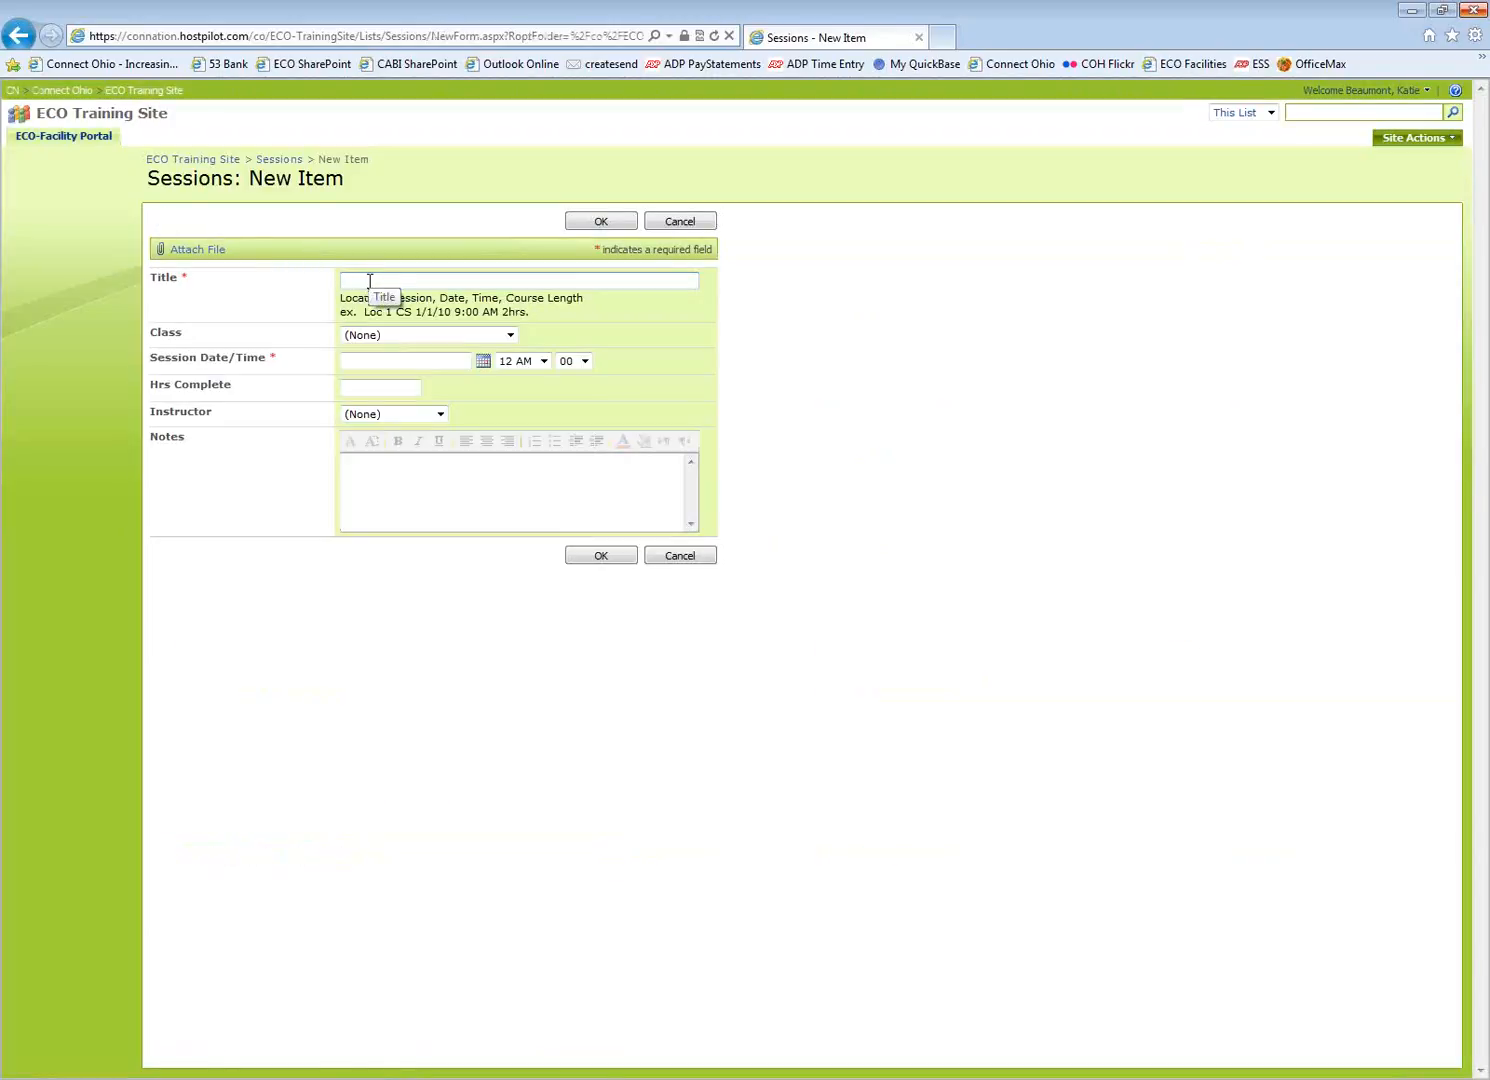
text(South)
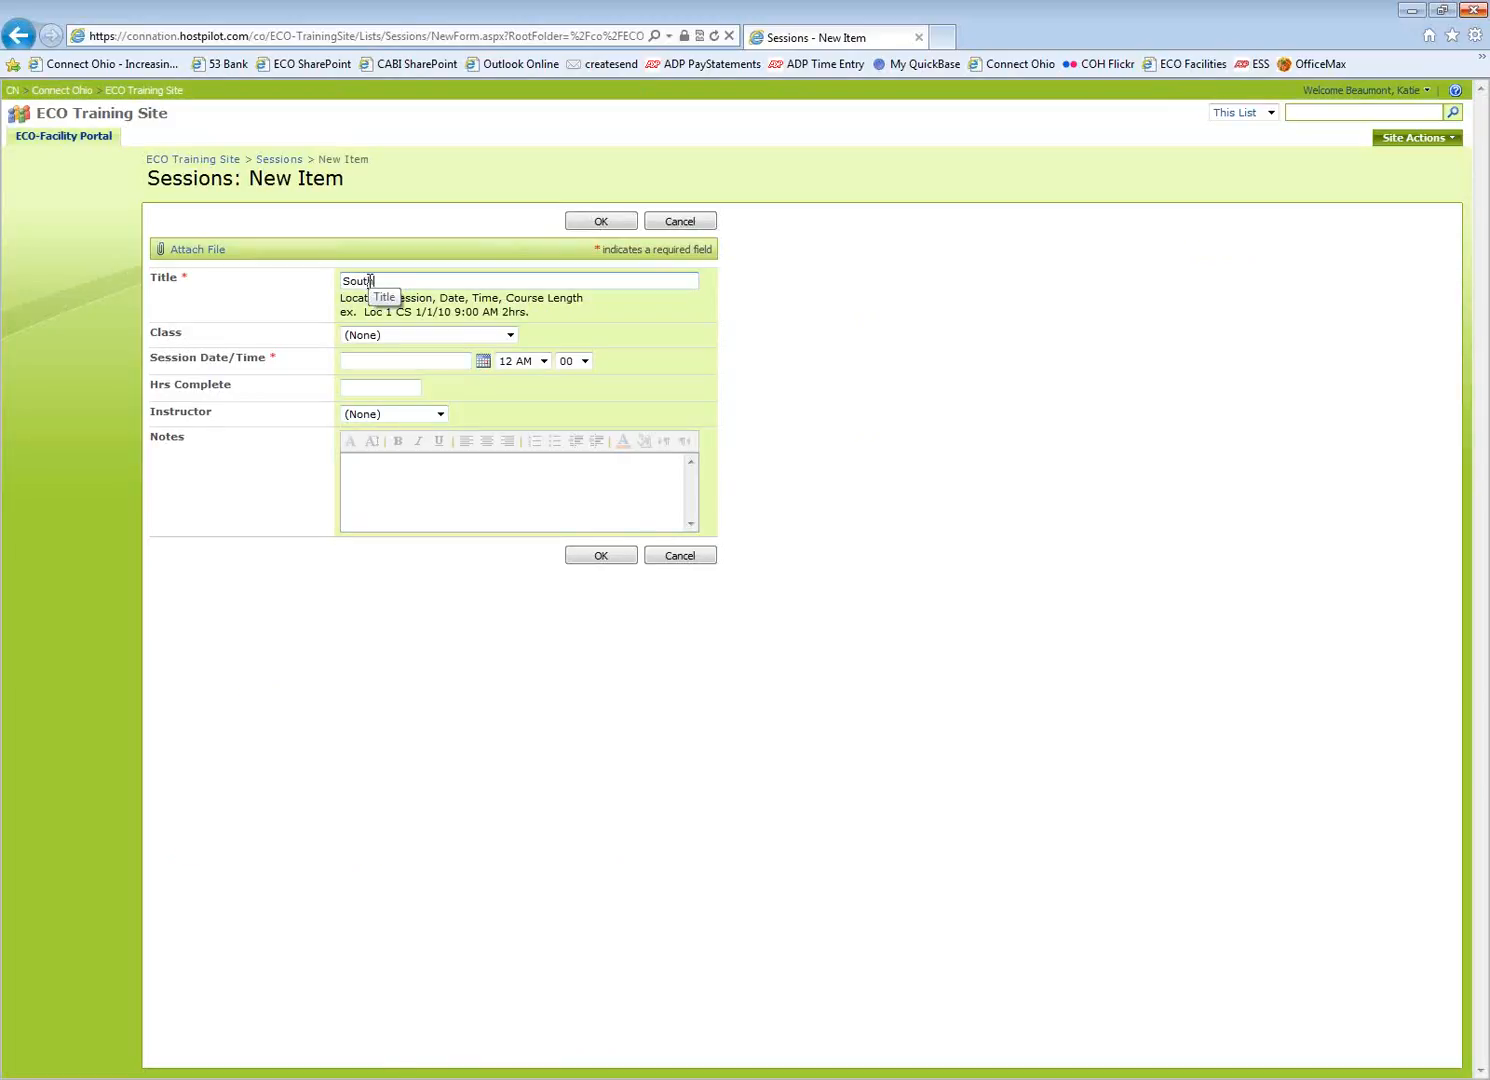
text( Branch 05/22/12 9:)
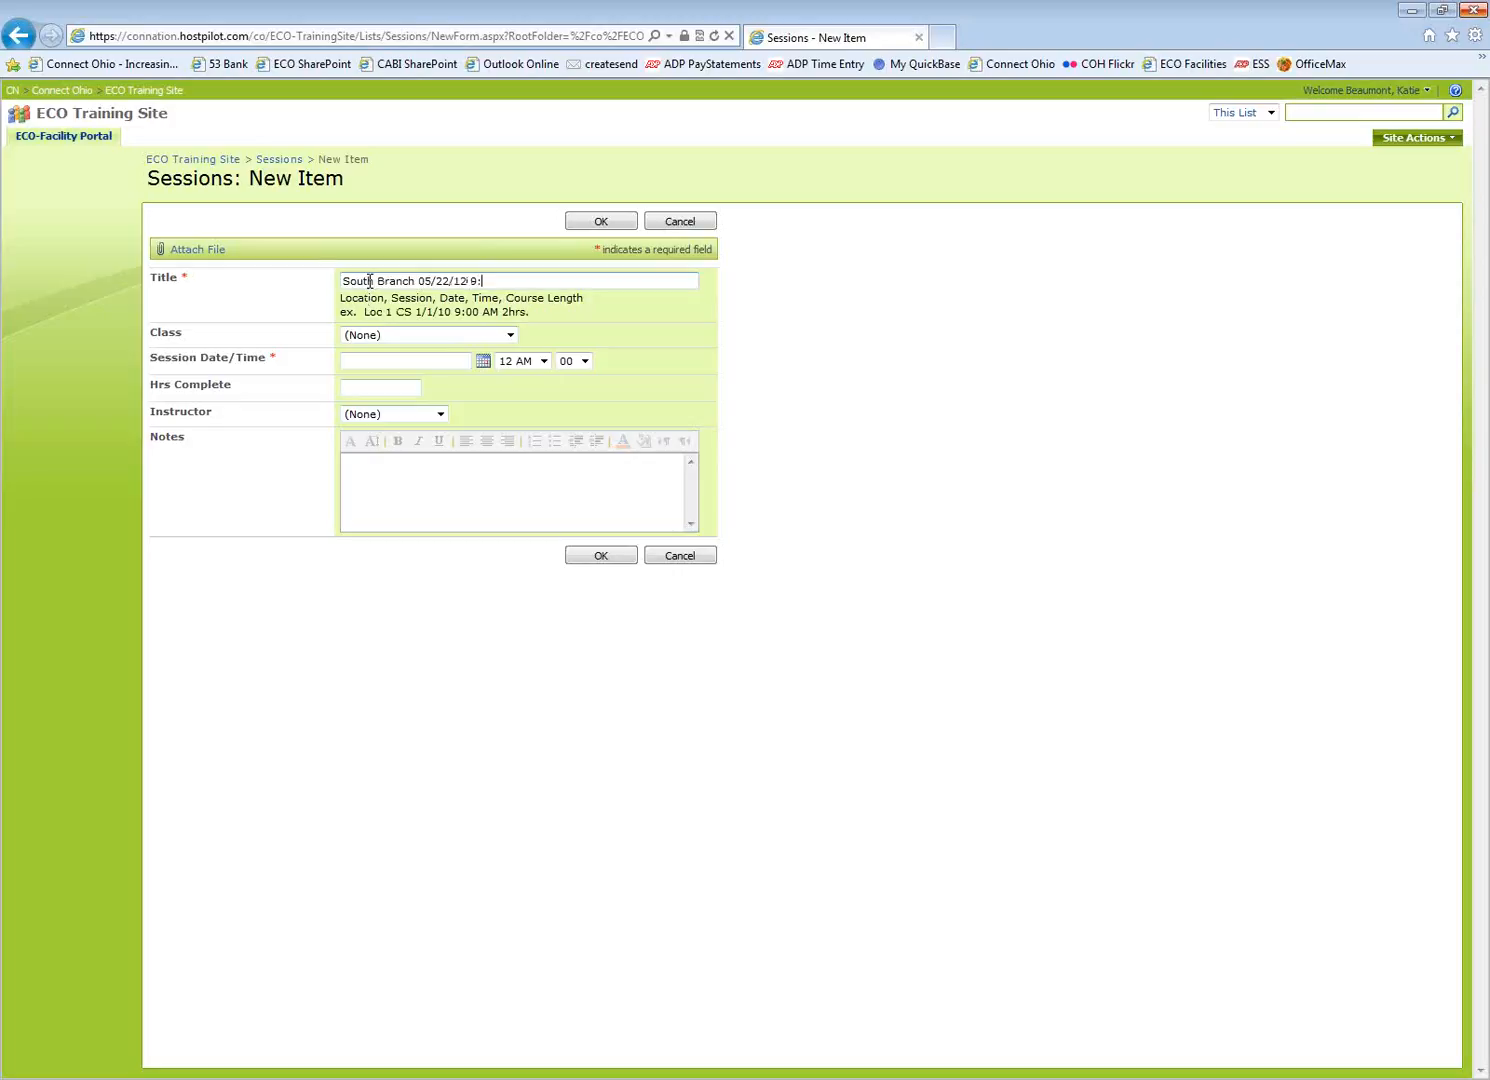
text(00. AM.2hrs)
click(392, 333)
click(407, 461)
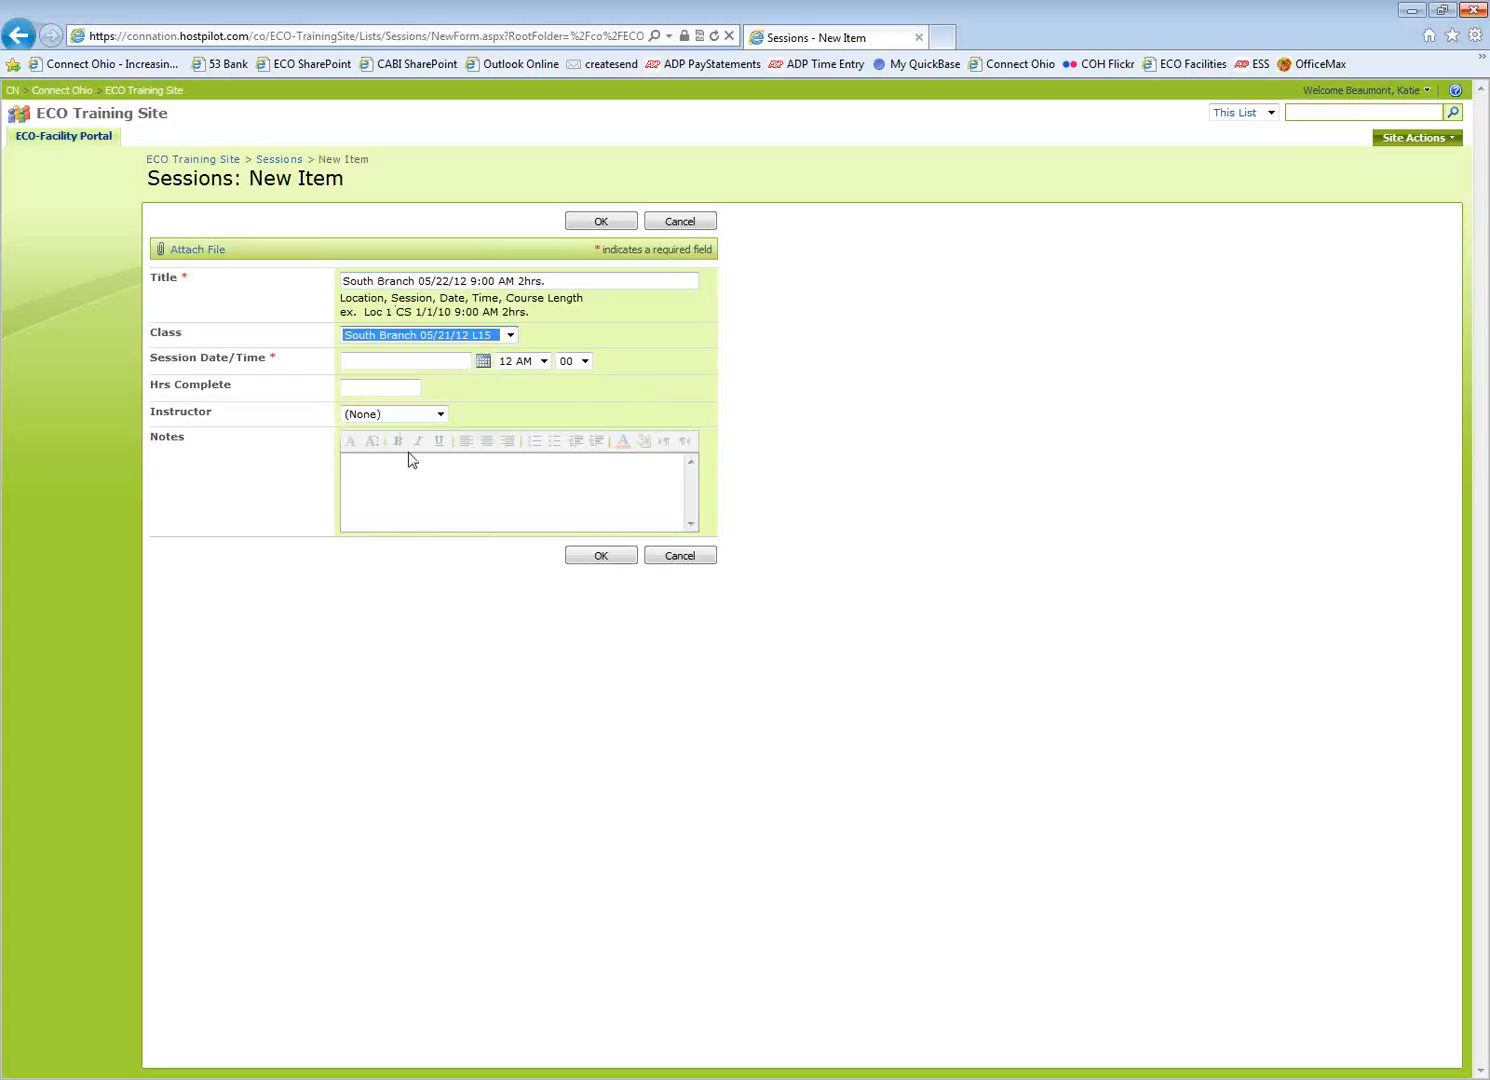
click(416, 362)
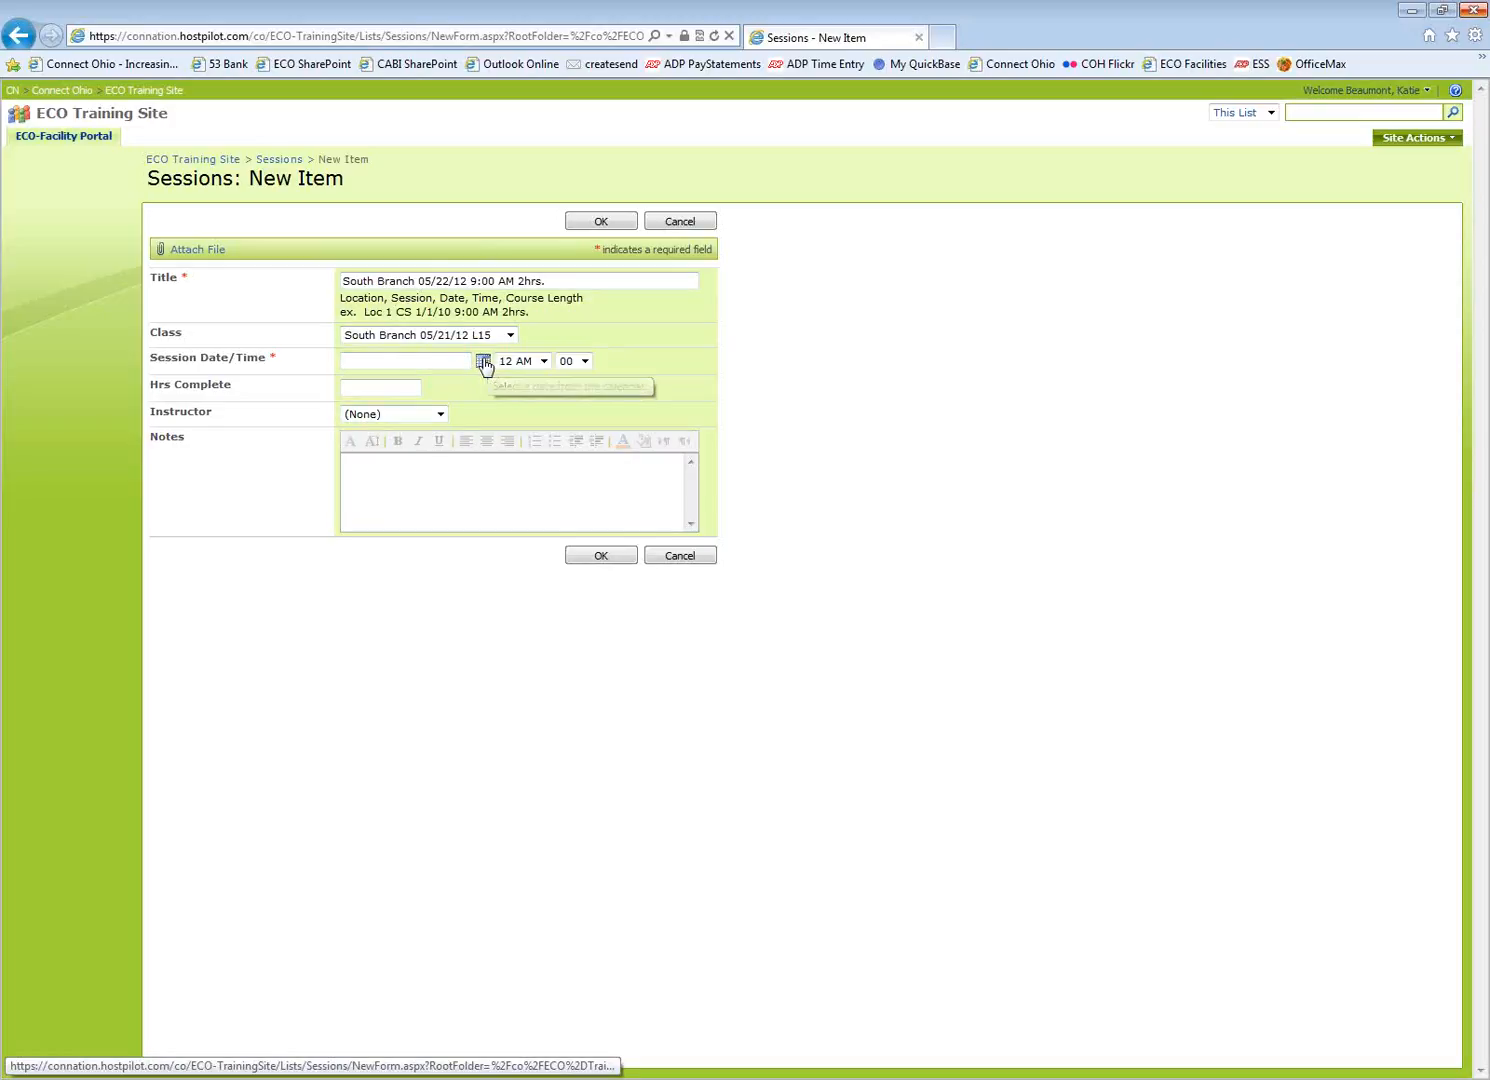
Date the session May 22, 2012 at 9 AM, select its instructor, and save it
click(484, 362)
click(391, 378)
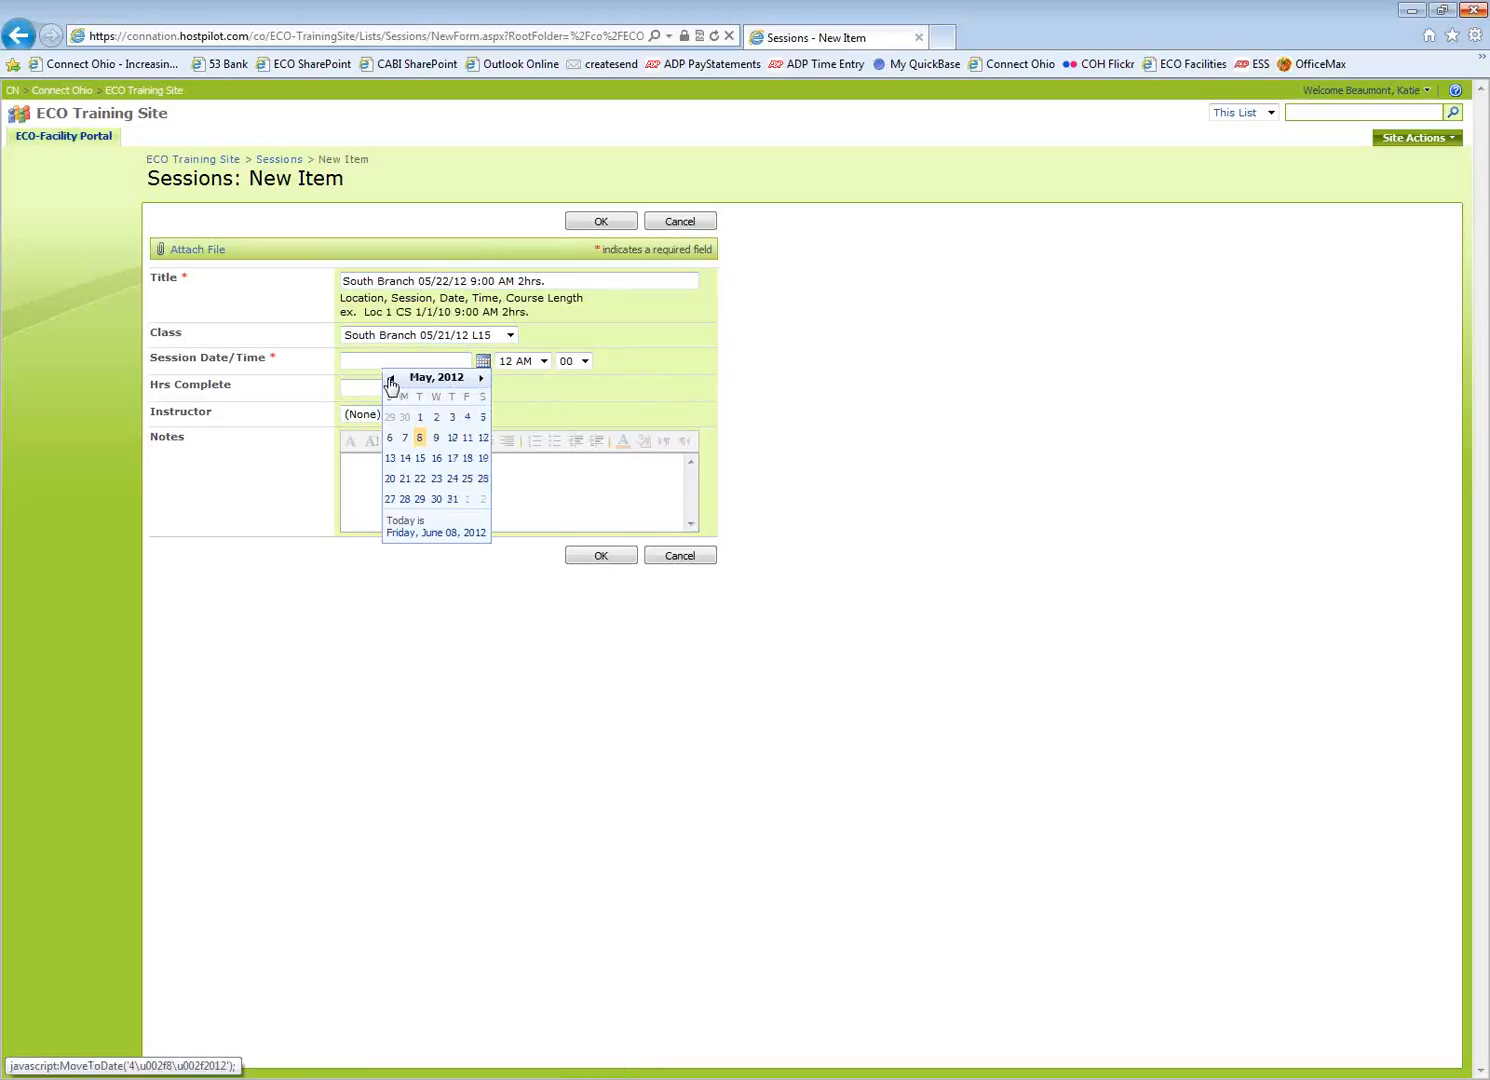
click(420, 478)
click(542, 362)
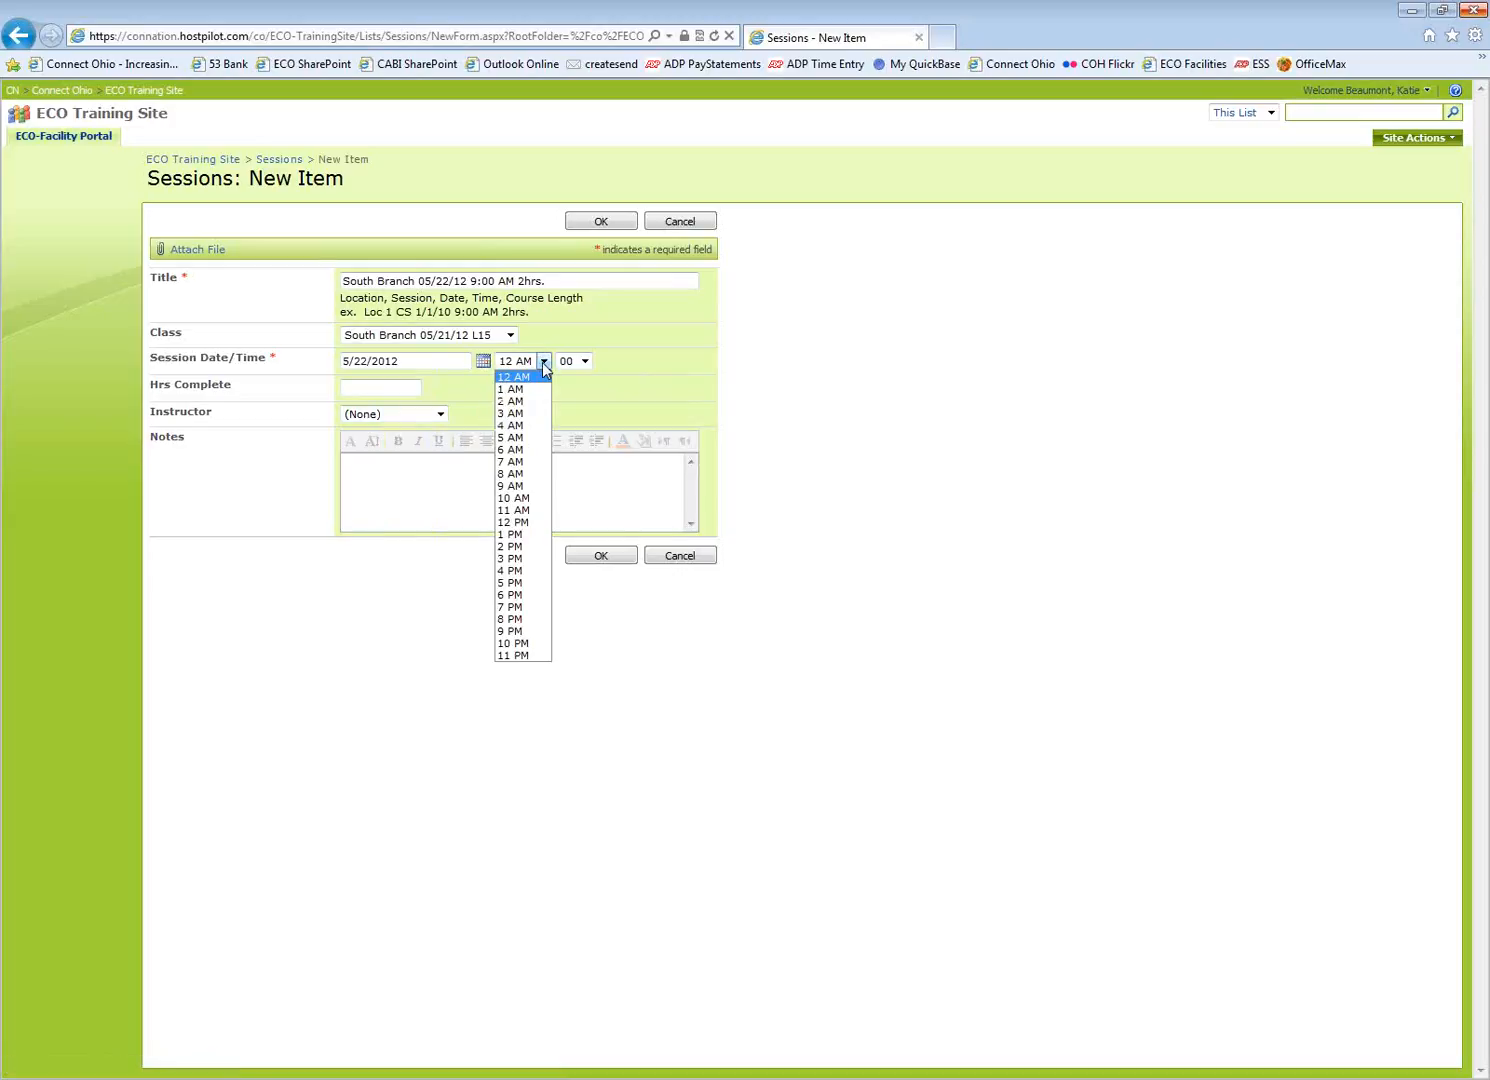
click(520, 487)
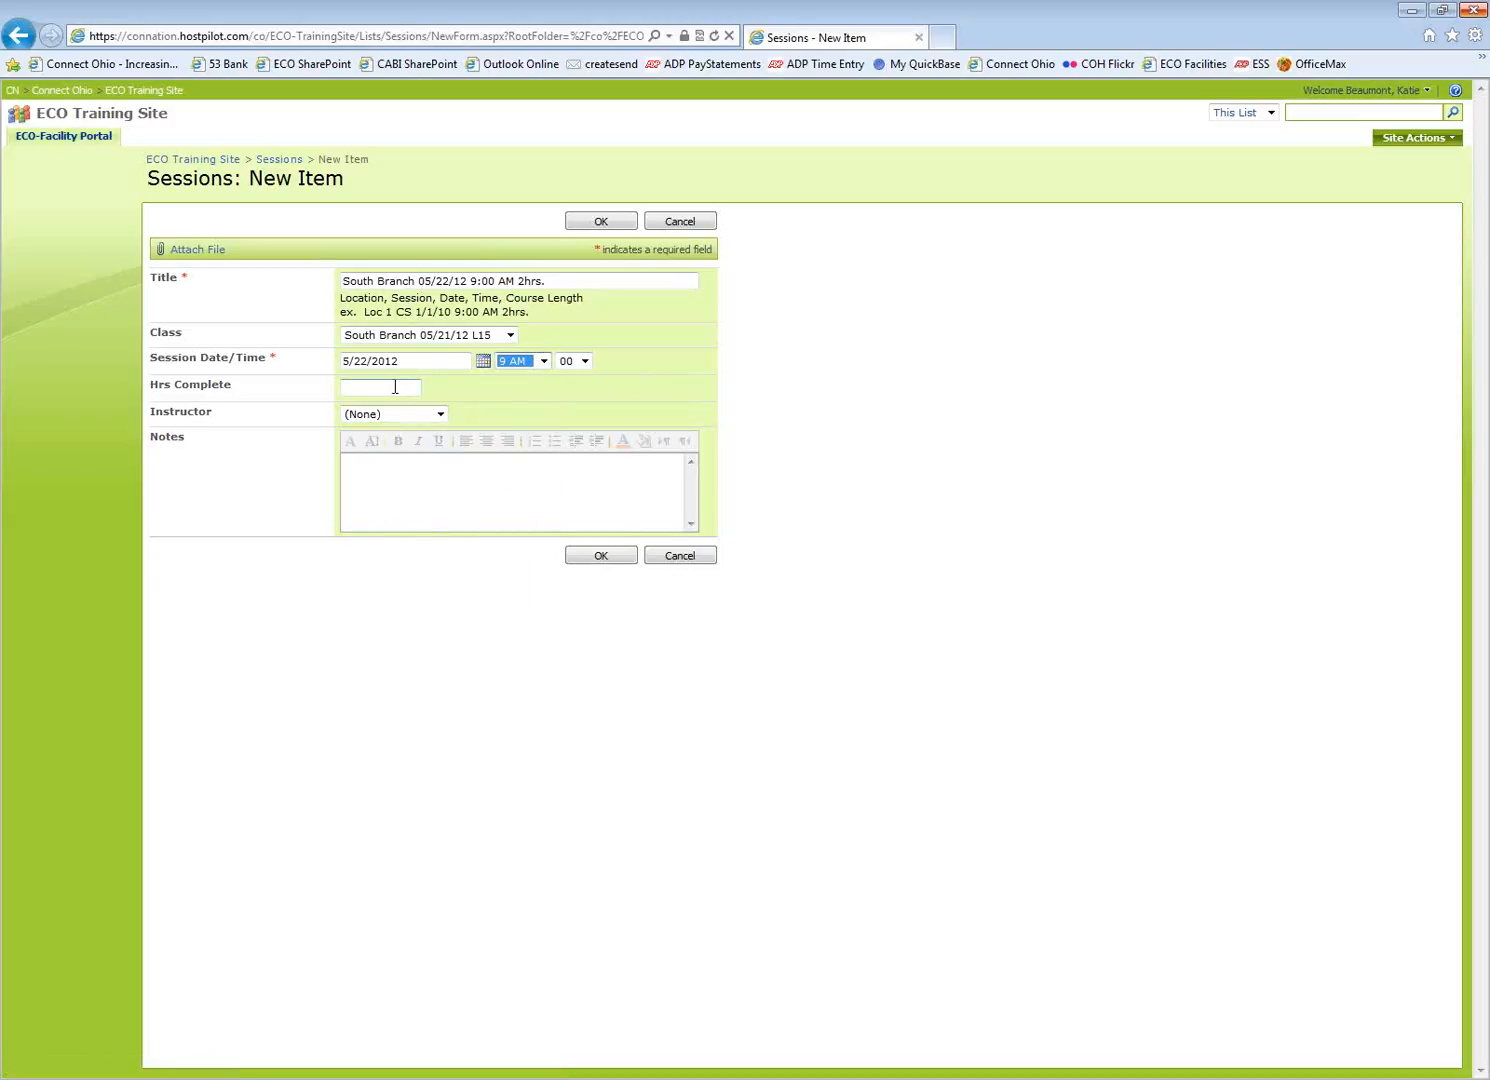
click(395, 387)
click(440, 414)
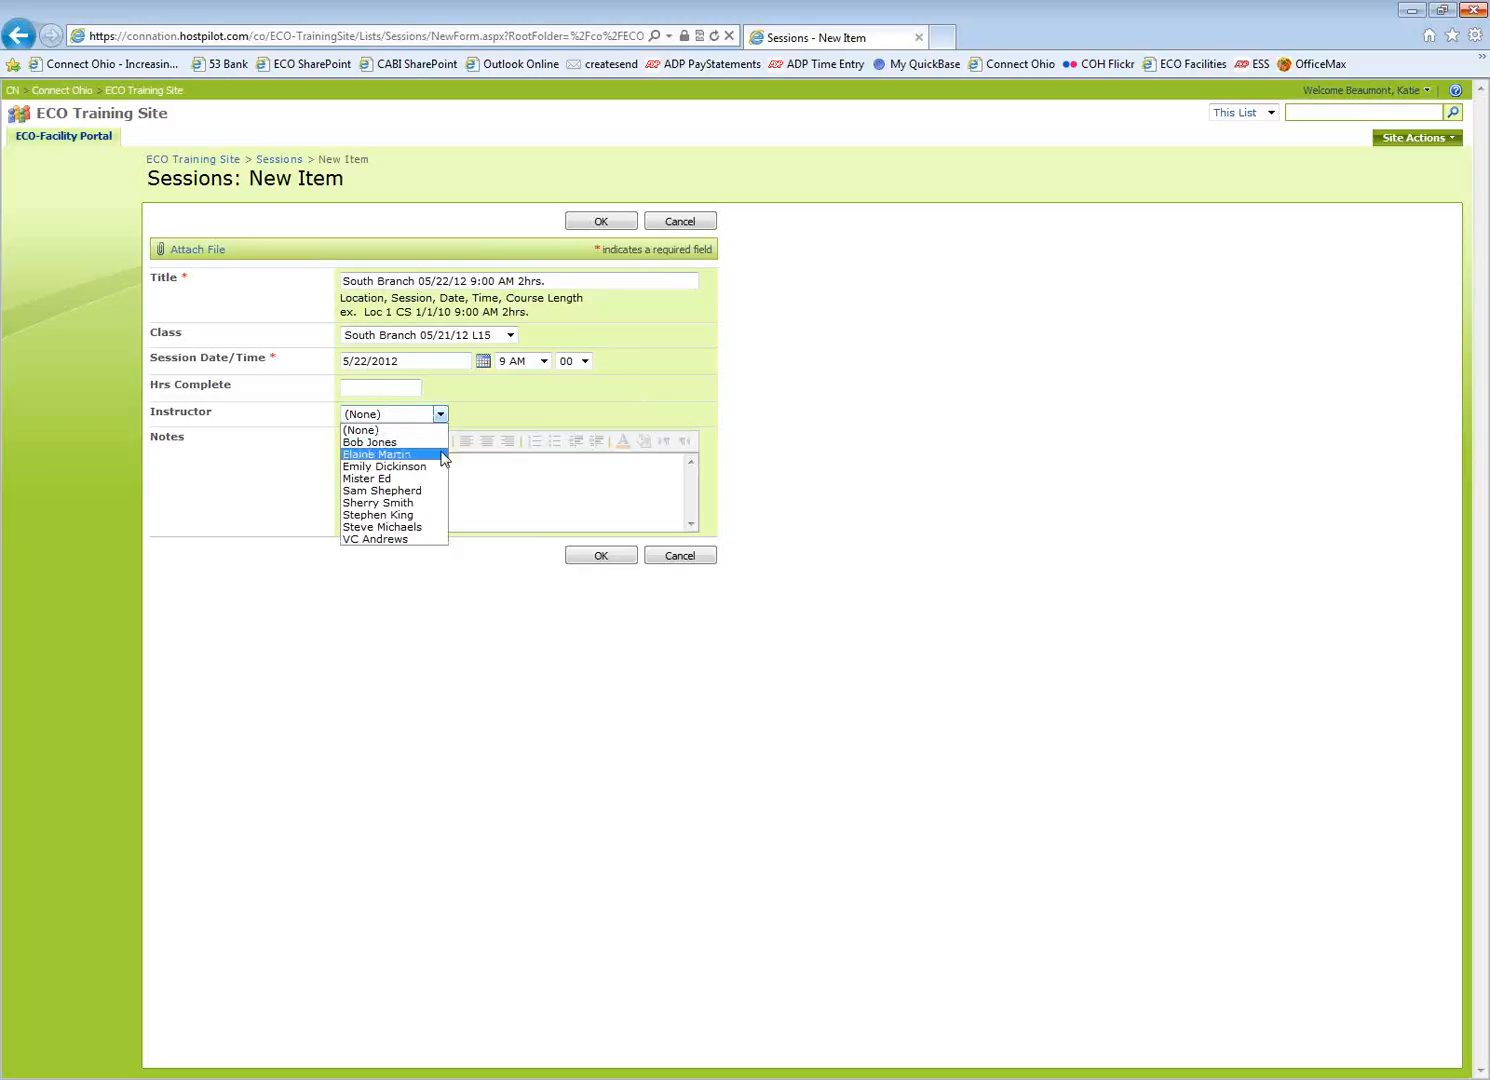
click(370, 540)
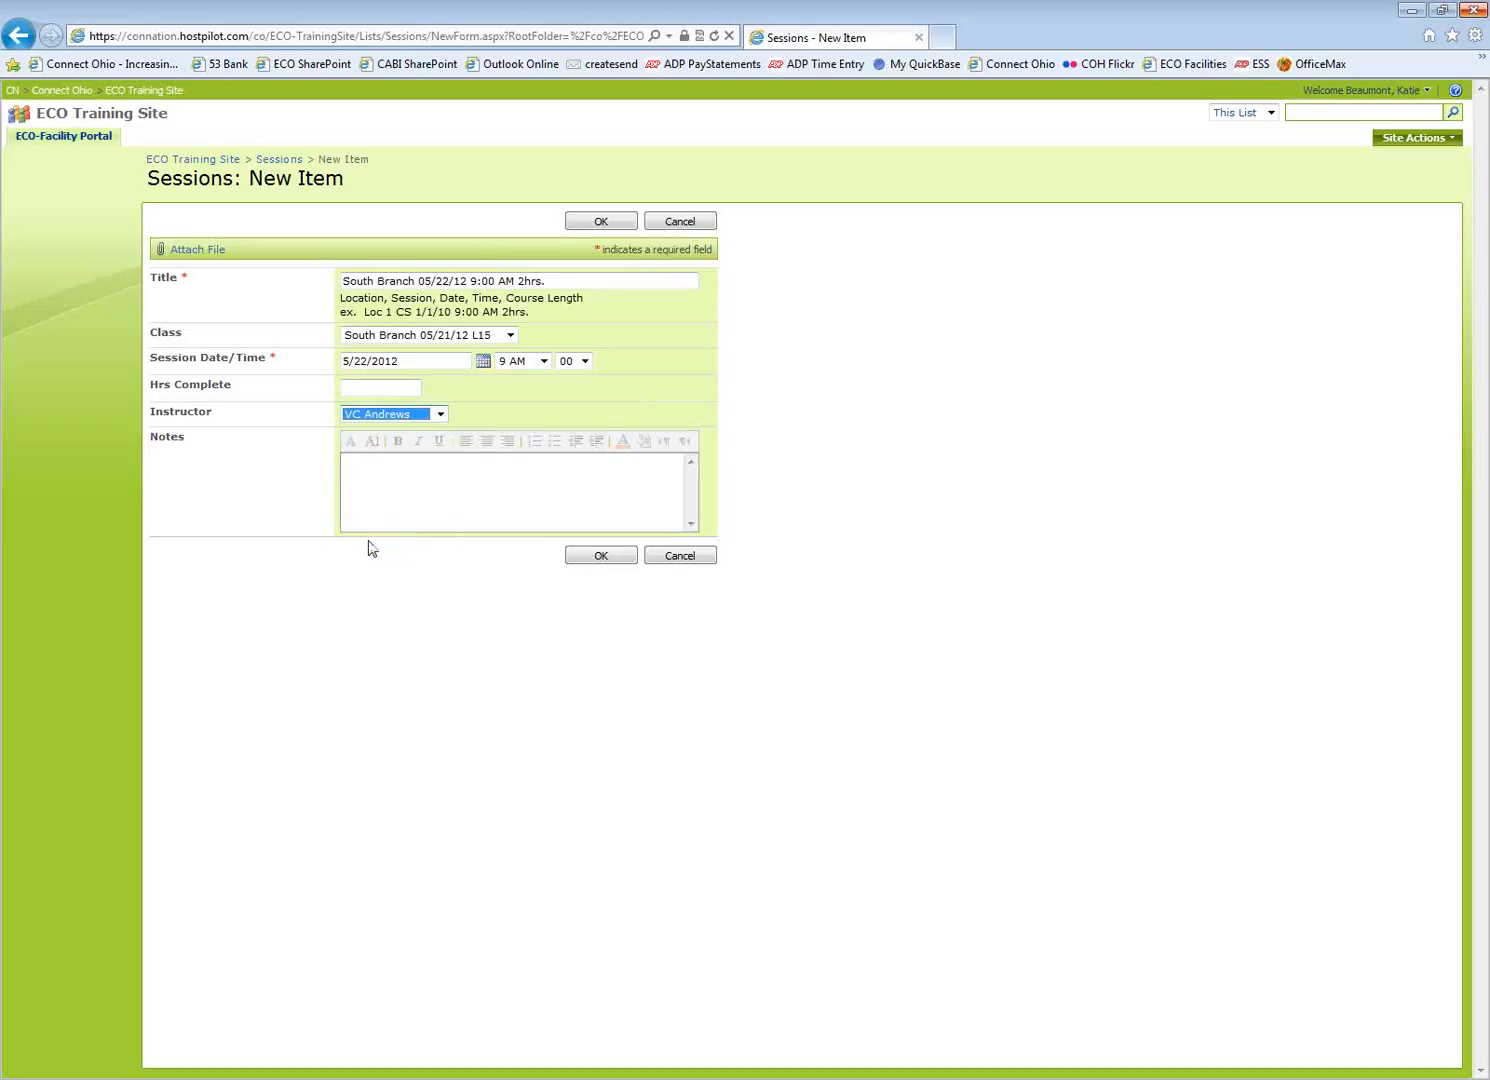
click(602, 557)
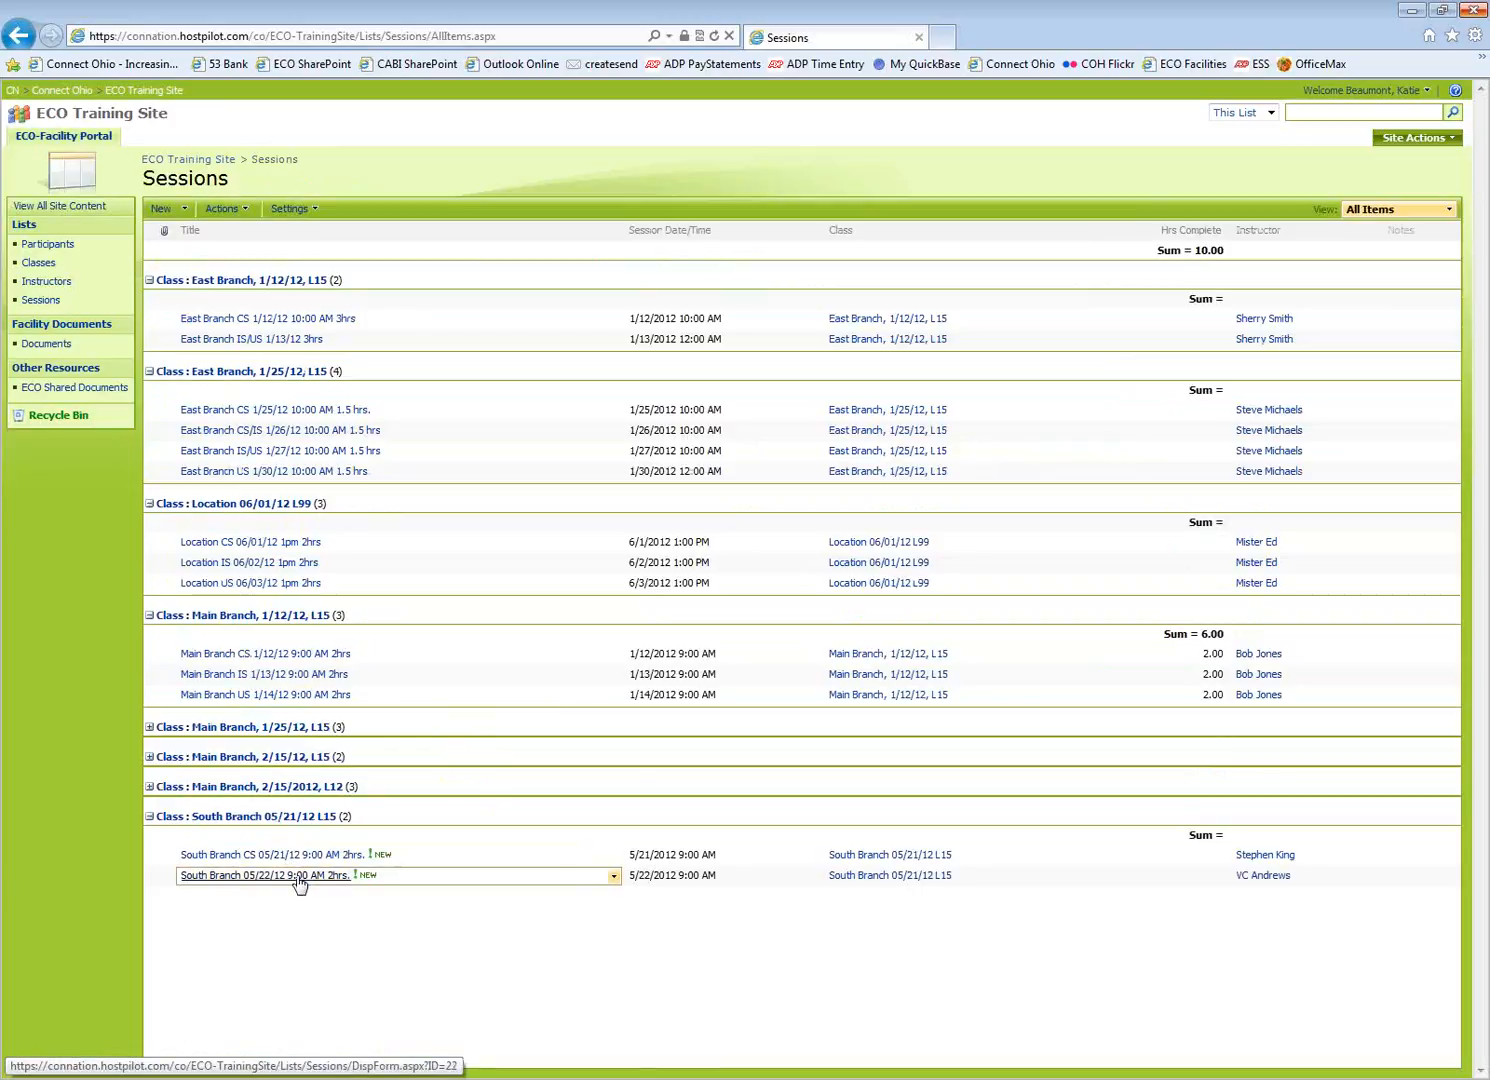
Open a blank Sessions New Item form for a third South Branch session
click(161, 212)
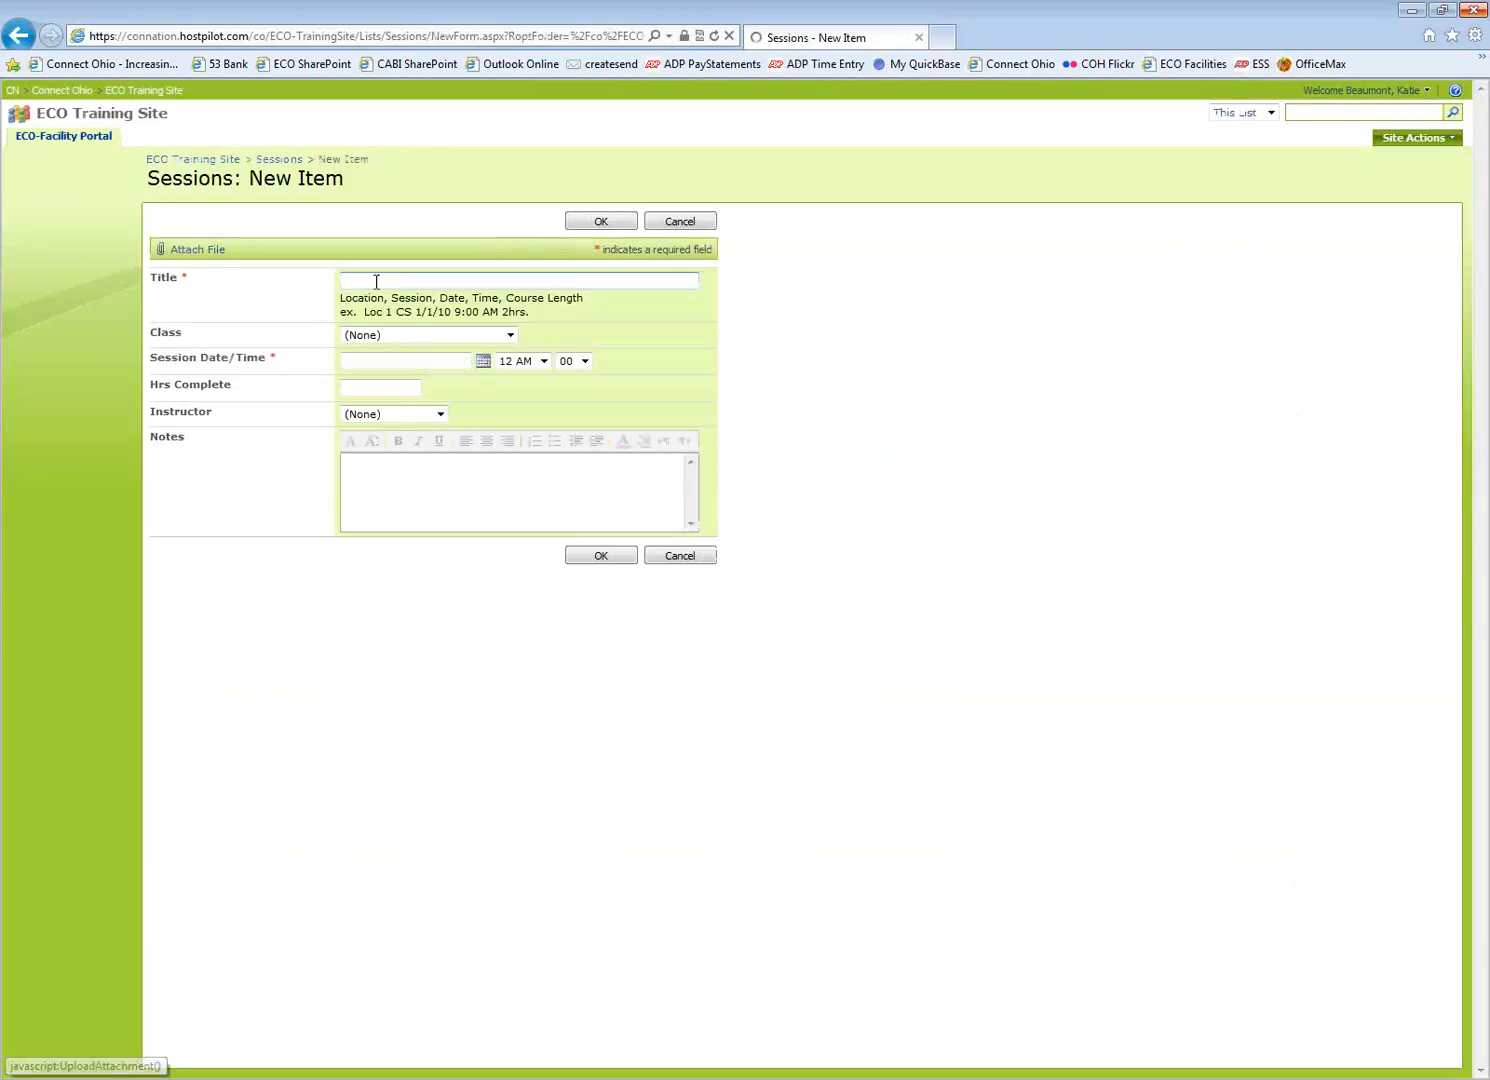
Title the session 'South Branch US 05/23/12 9:00 AM 2hrs.', inserting 'US' before the date
text(South Brand)
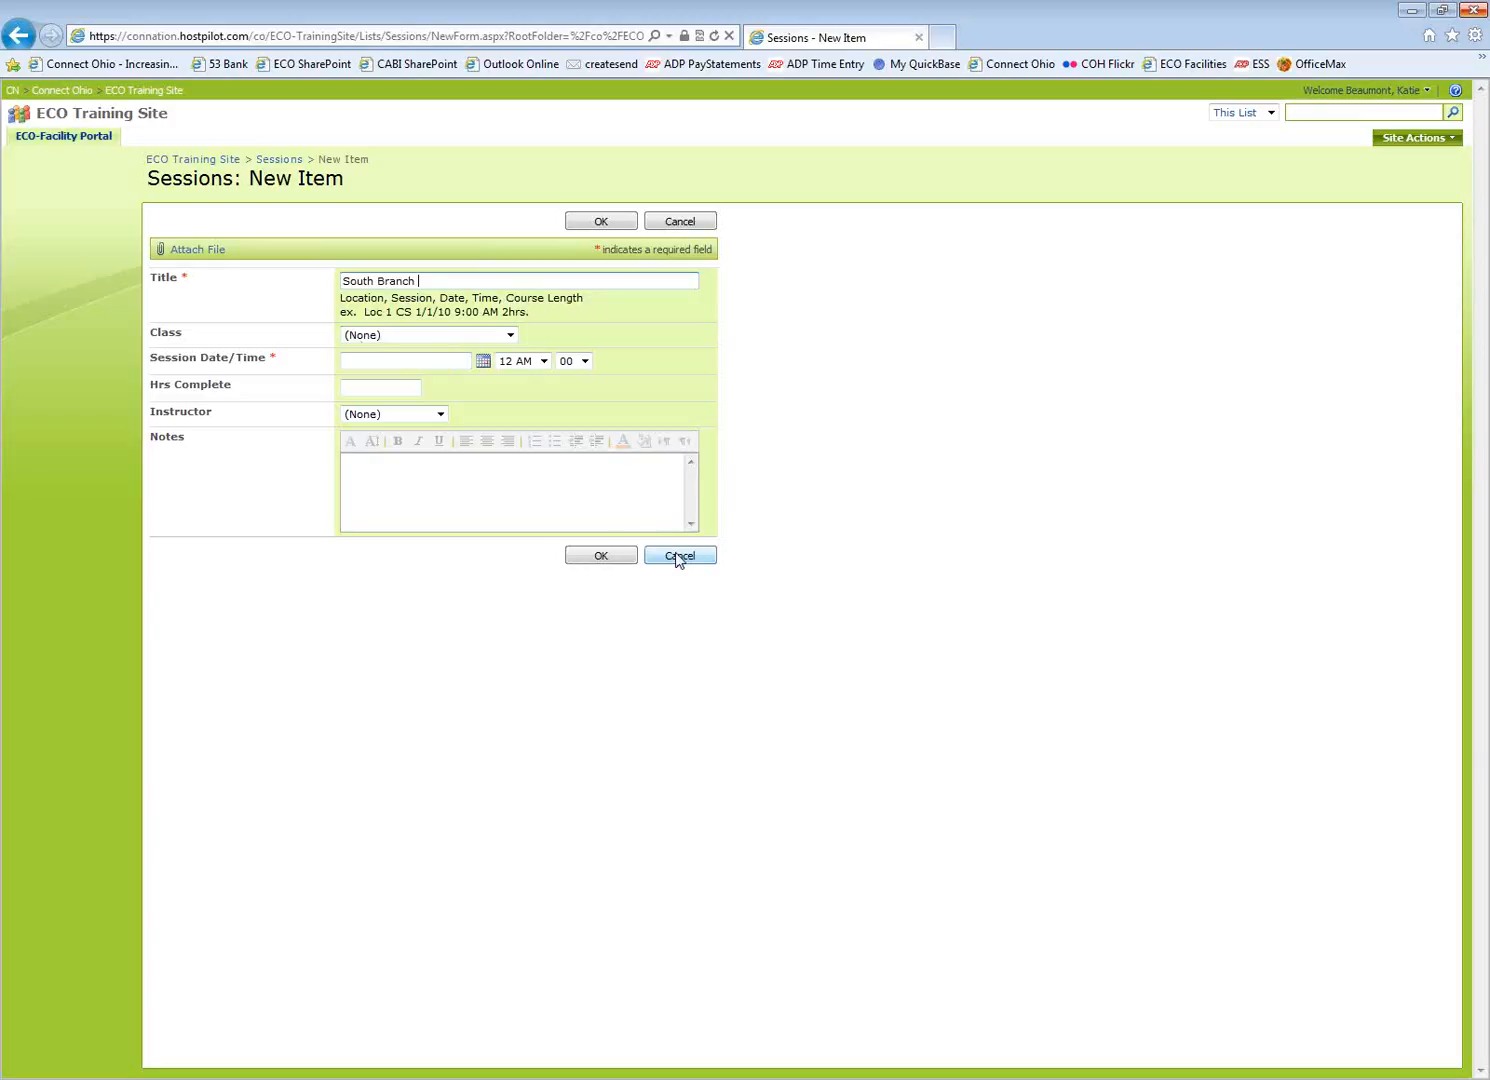
text(23/12 9:00 AM 2hrs.)
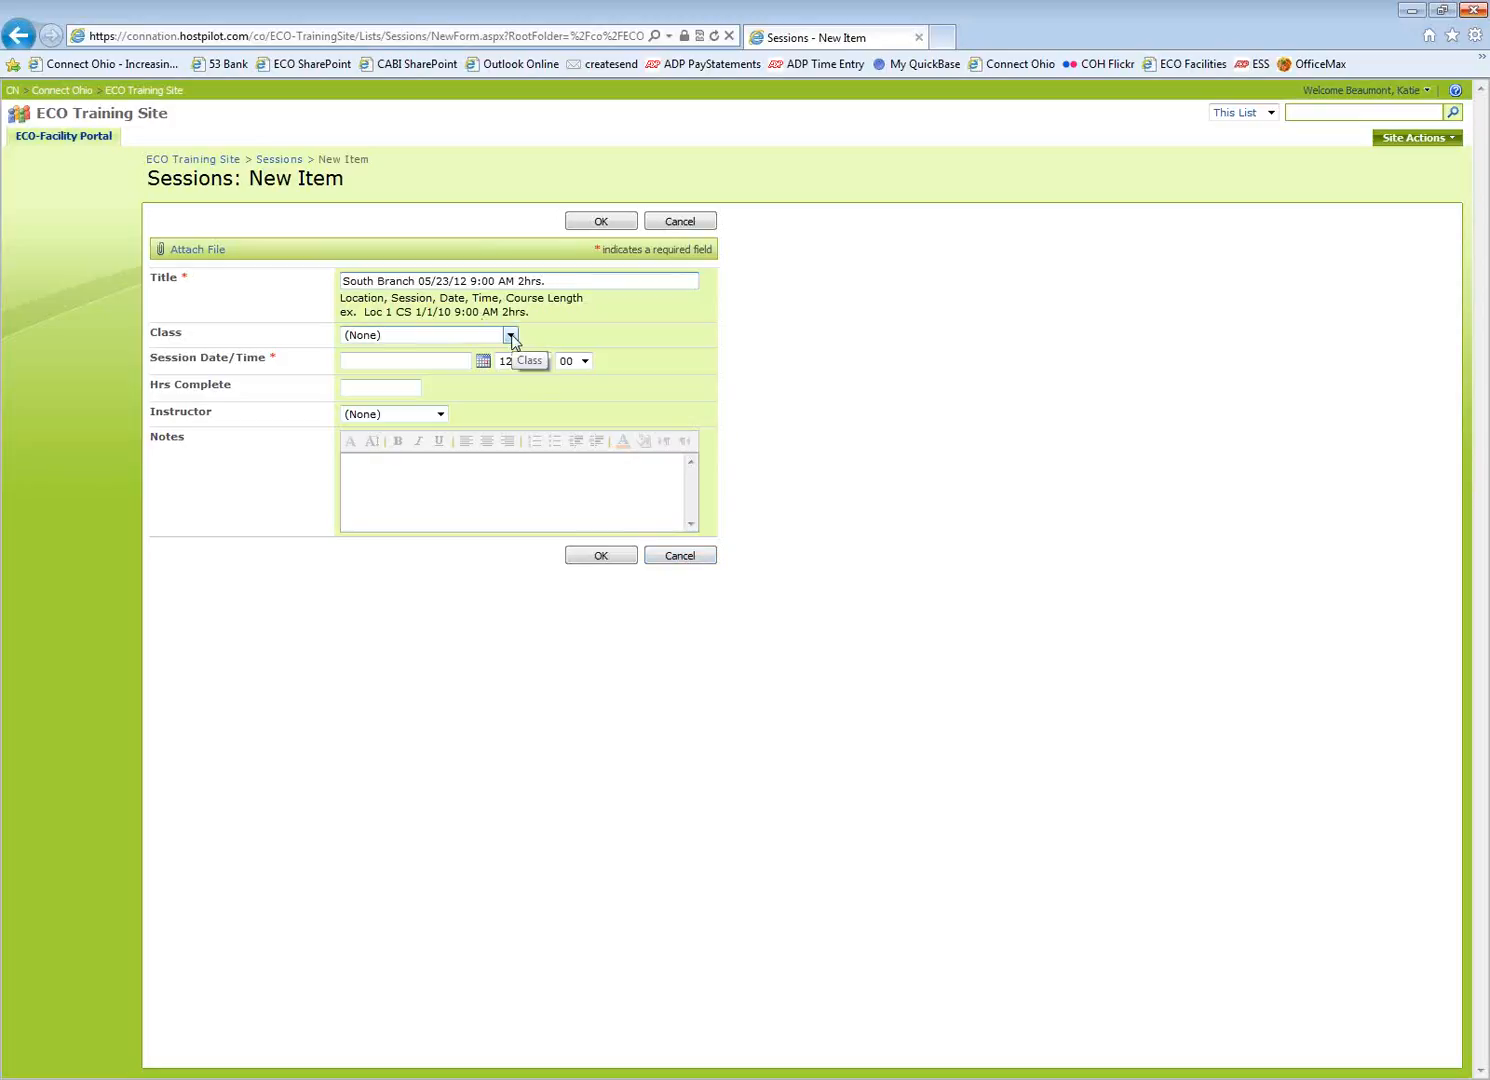
click(419, 282)
text(US)
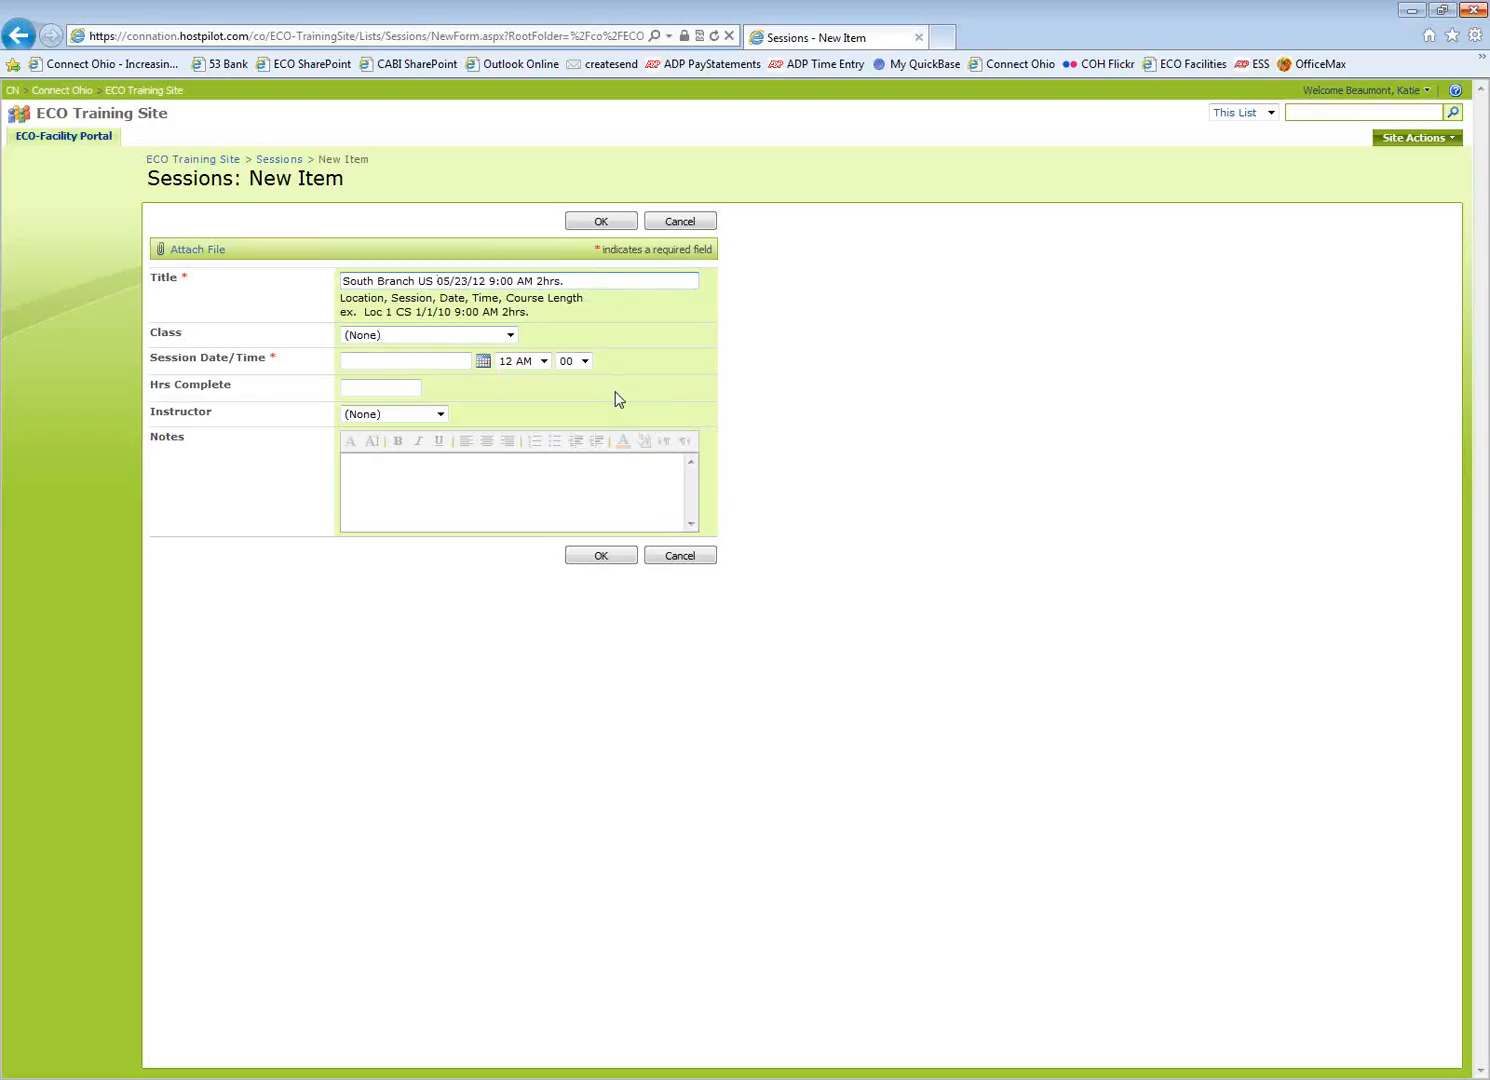
Assign class South Branch 05/21/12 L15, date May 23, 2012 at 9 AM, the instructor, and save
click(511, 336)
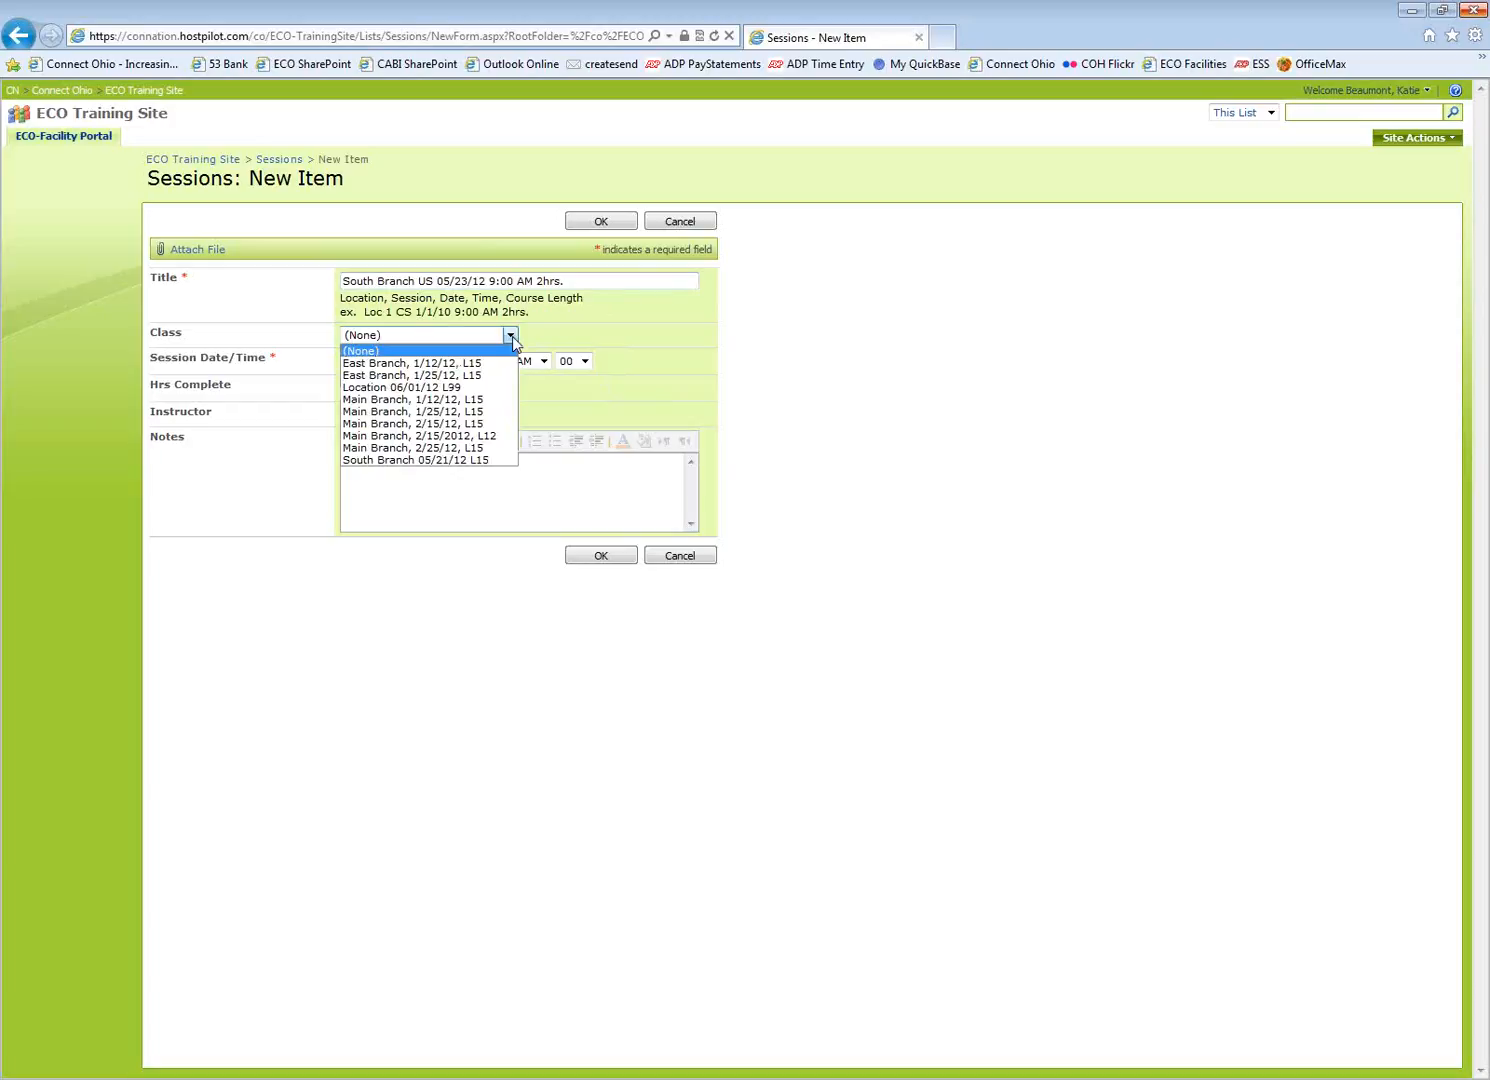
click(472, 460)
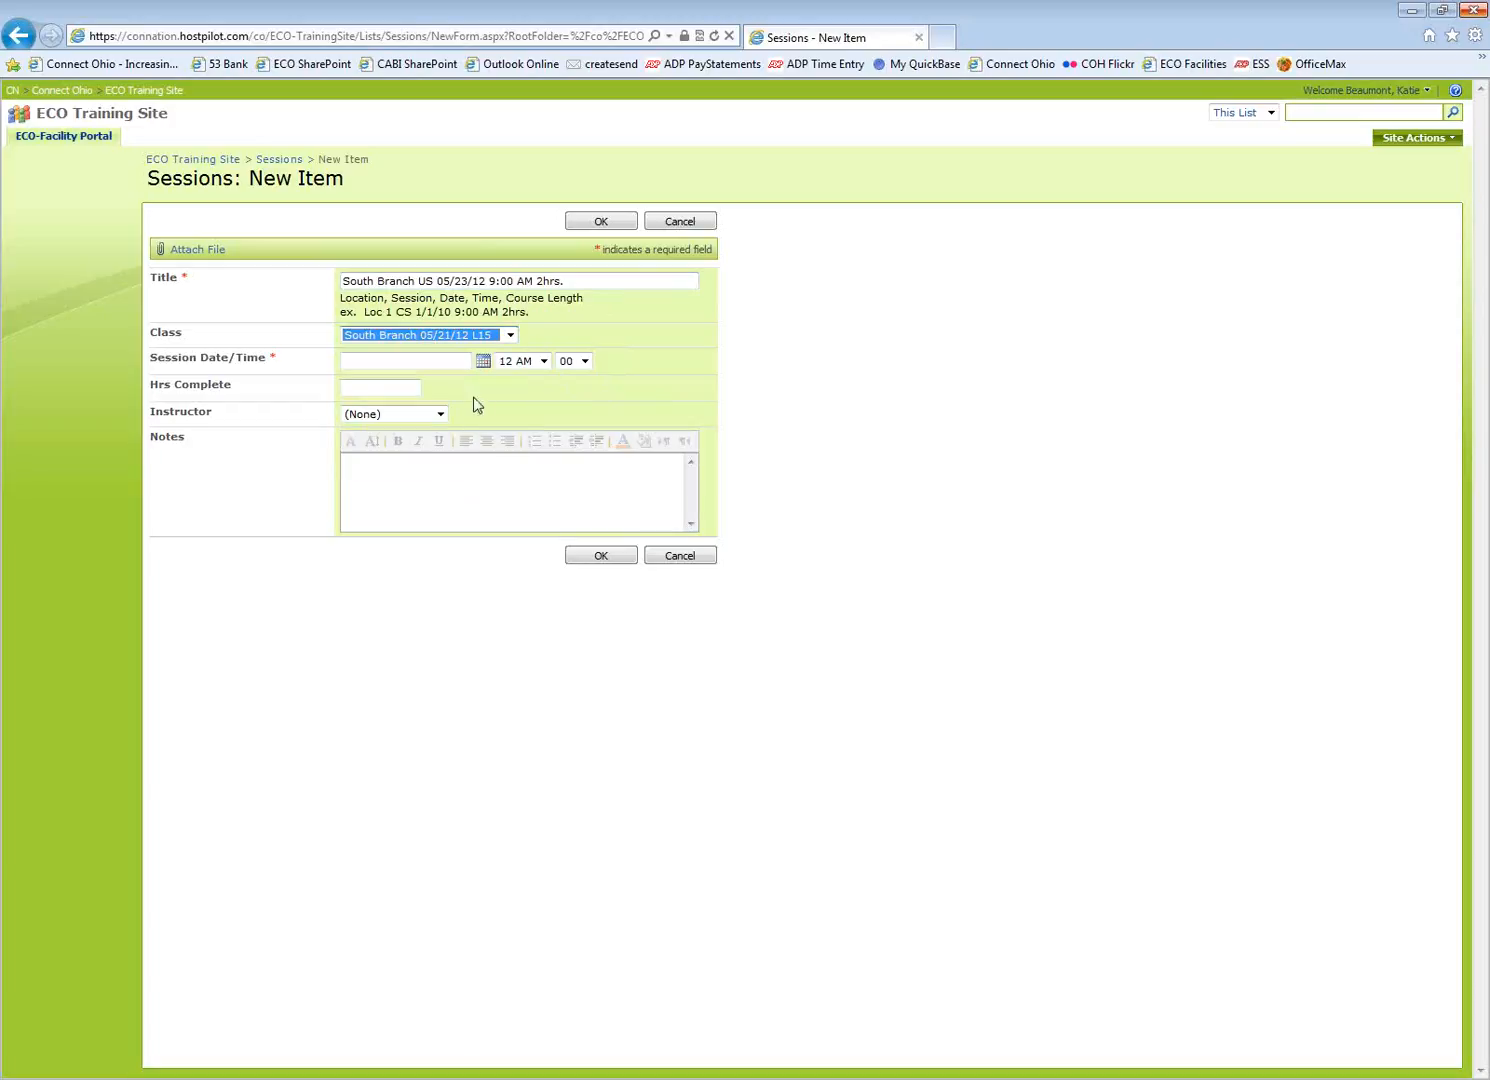
click(483, 361)
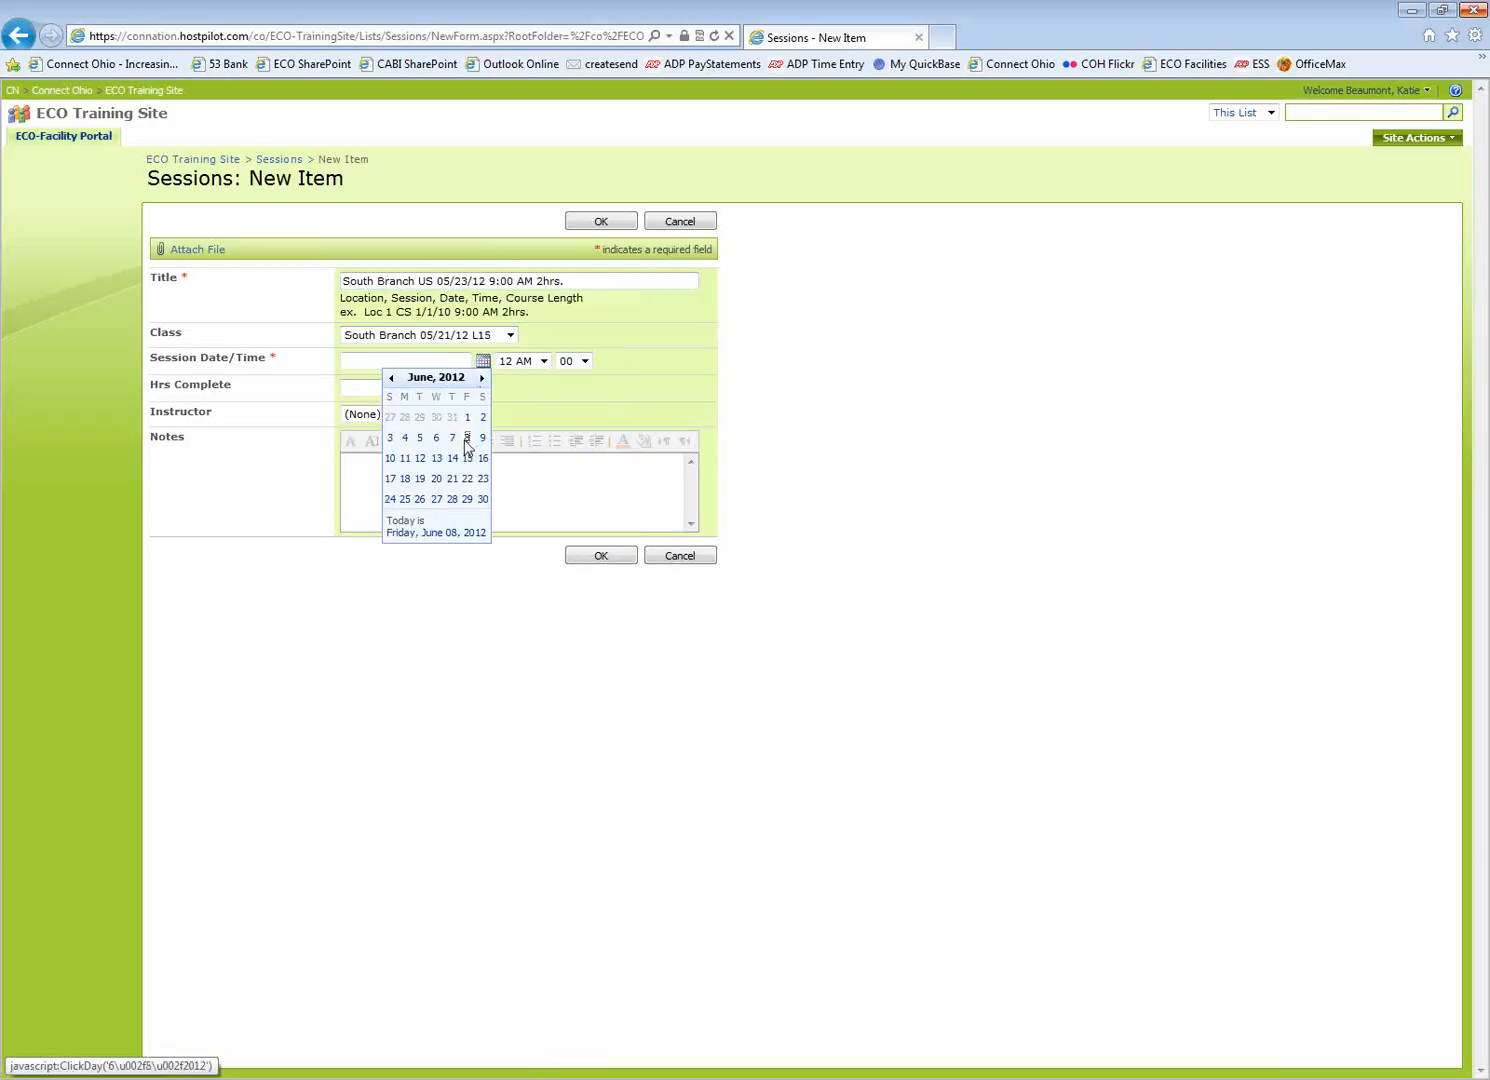
click(391, 378)
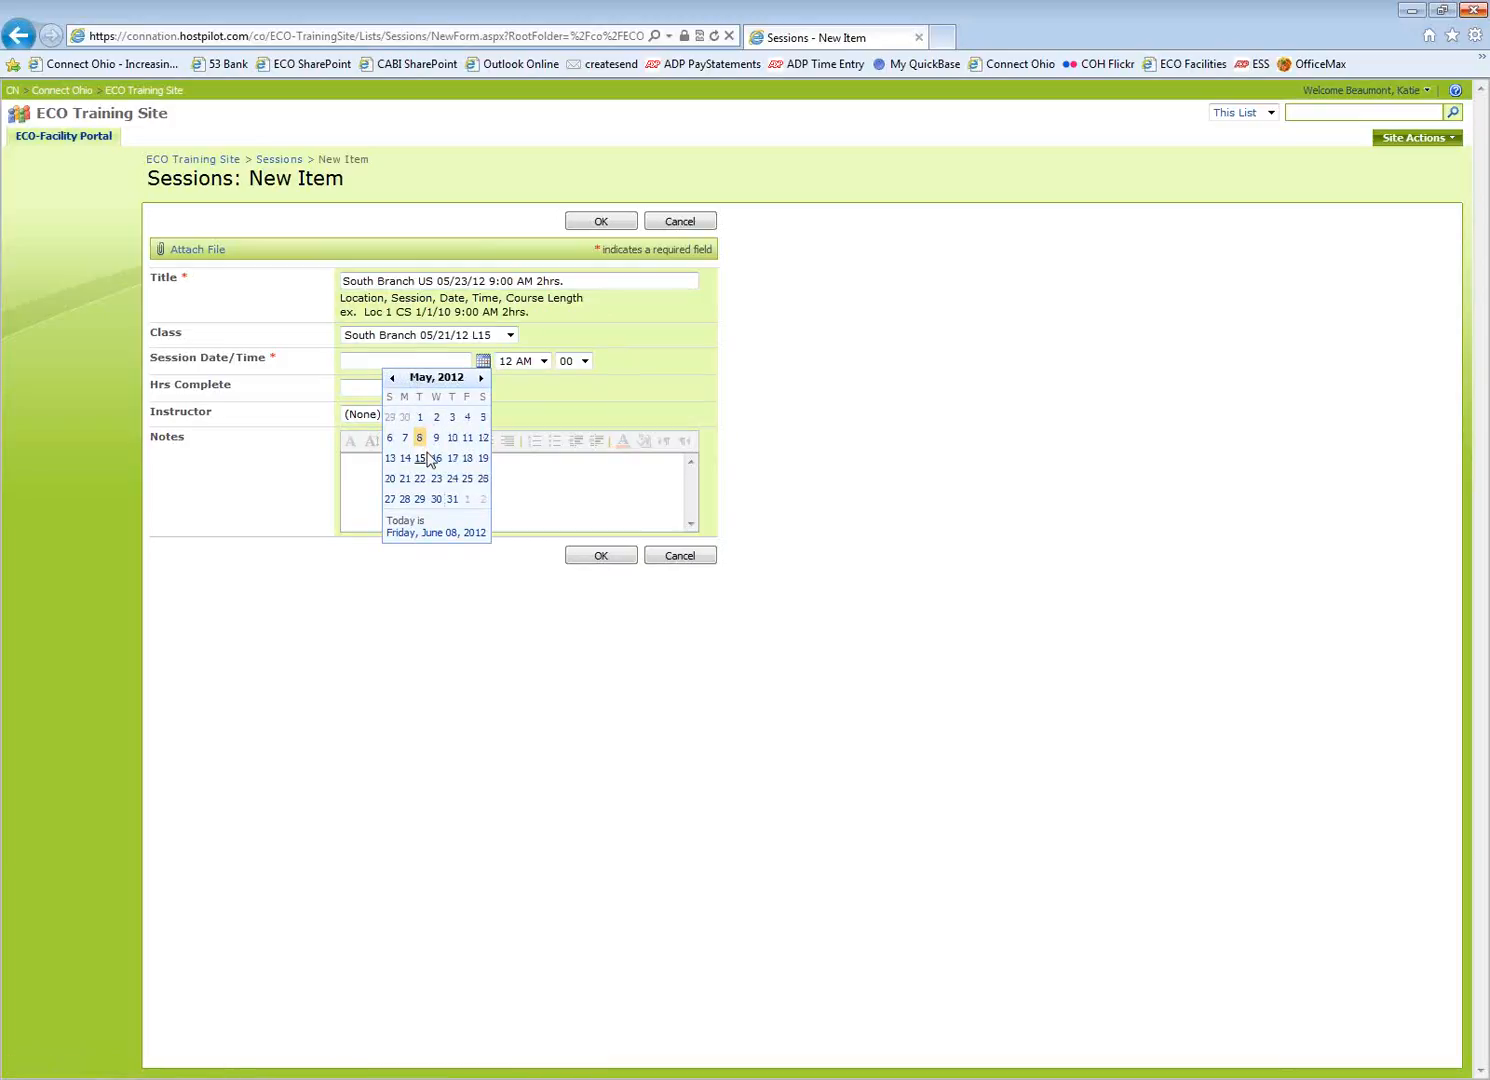
click(437, 480)
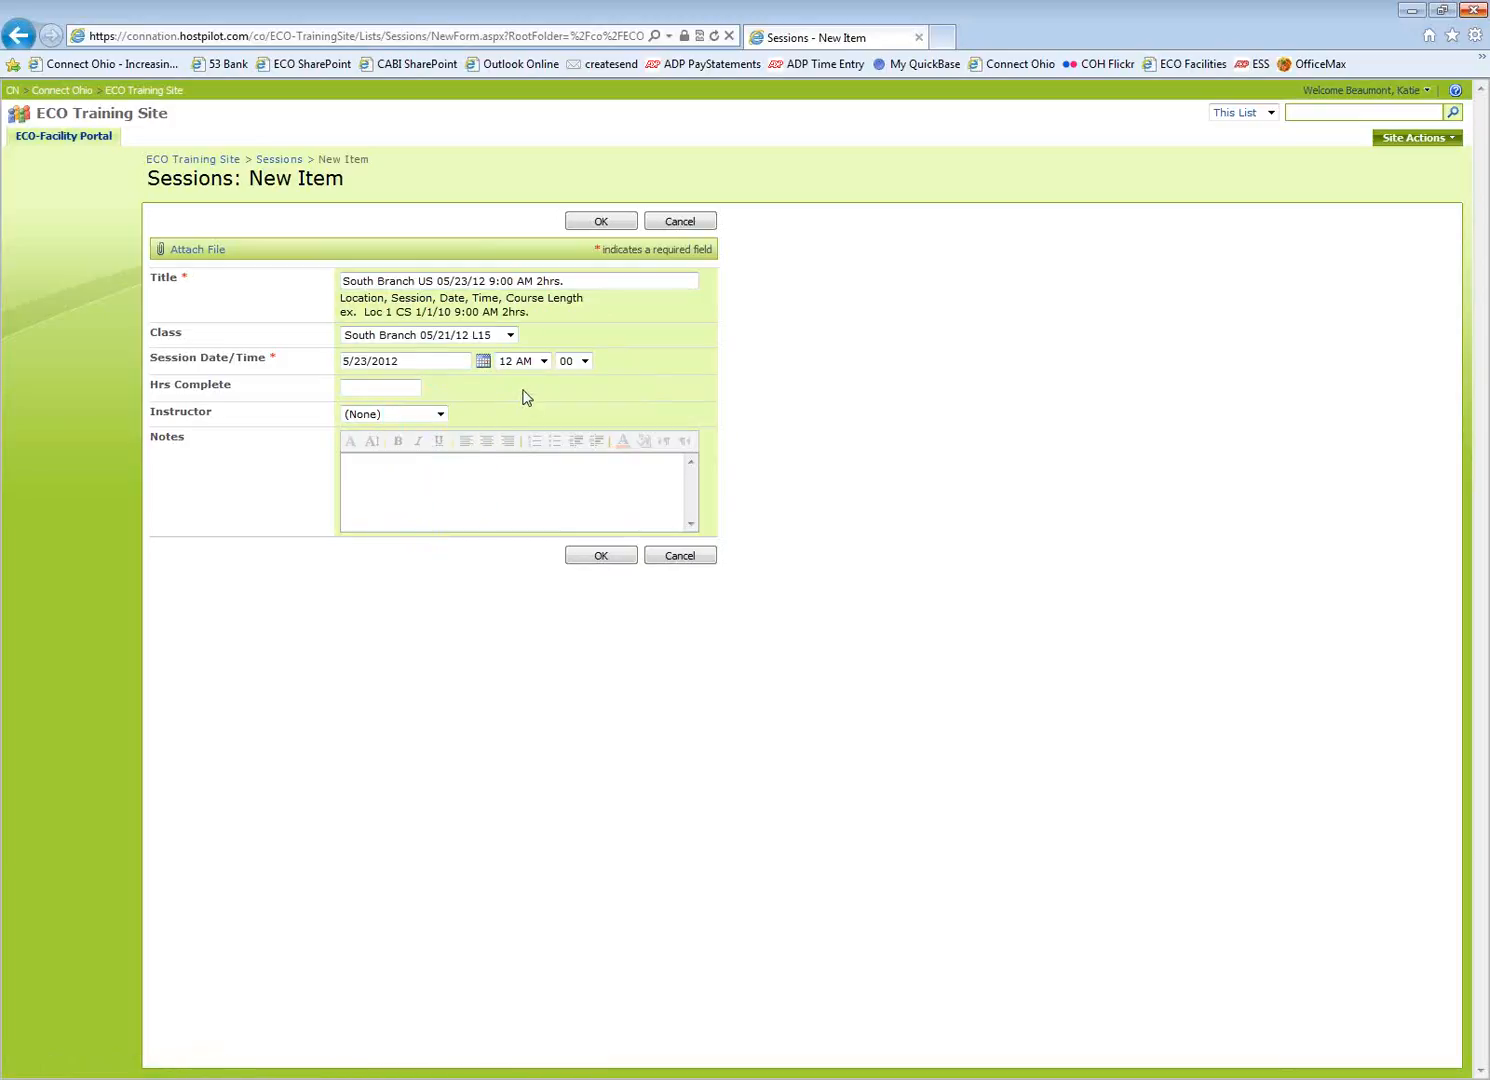
click(543, 361)
click(528, 487)
click(400, 416)
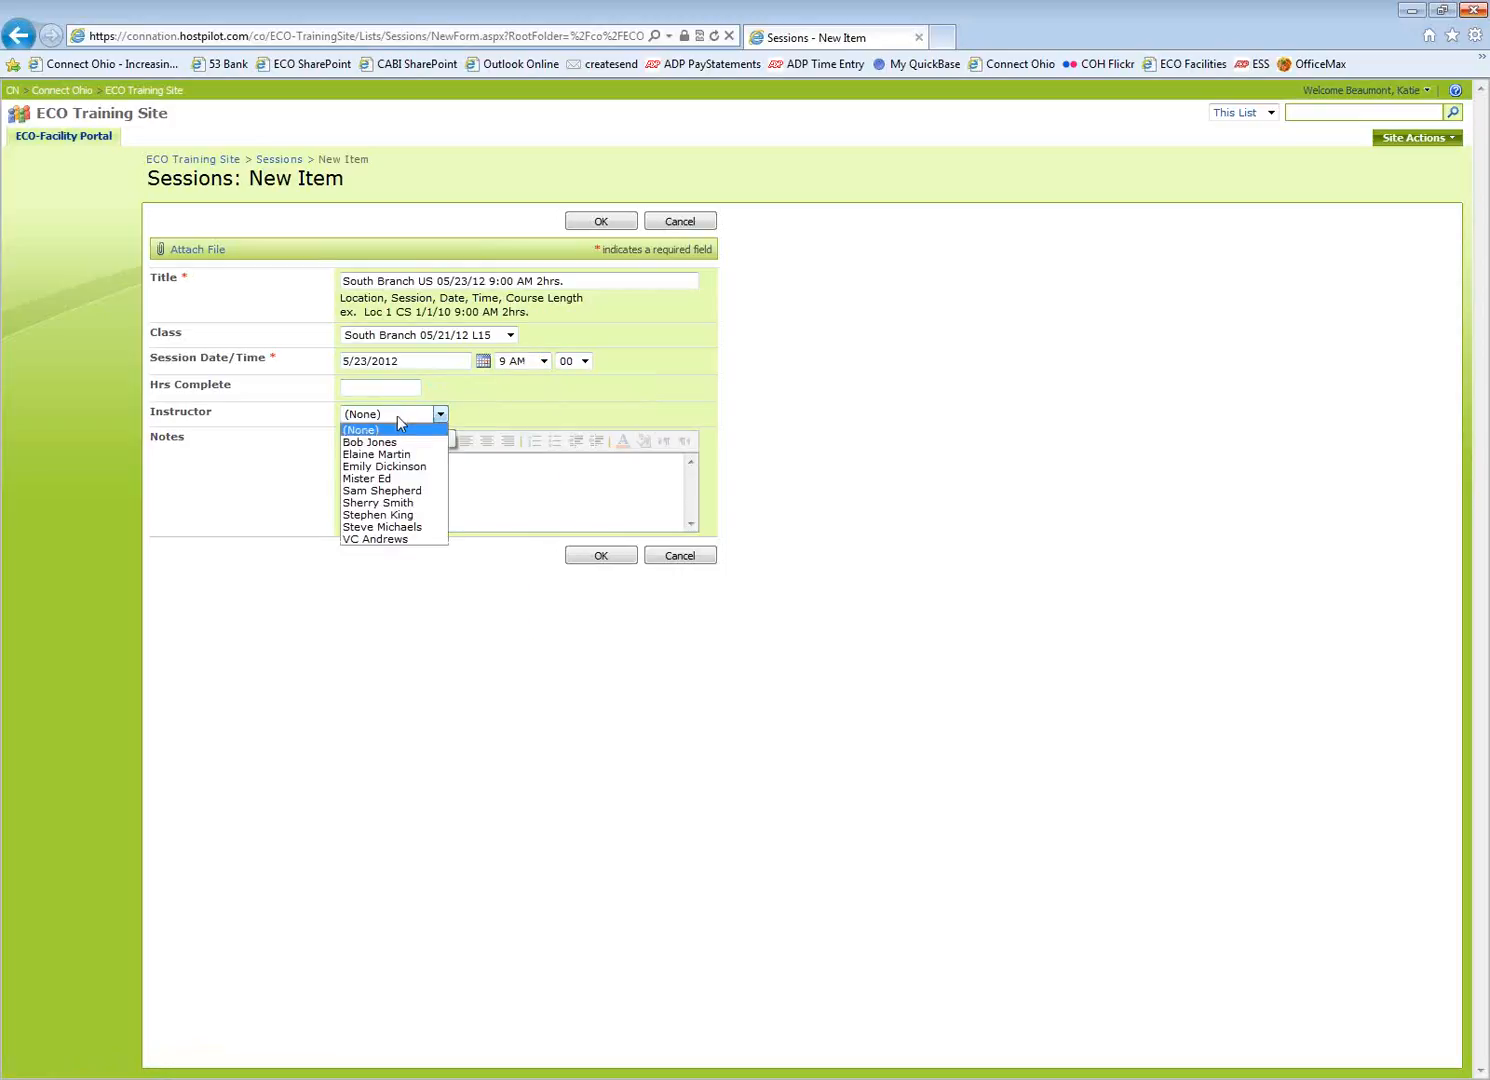
click(401, 491)
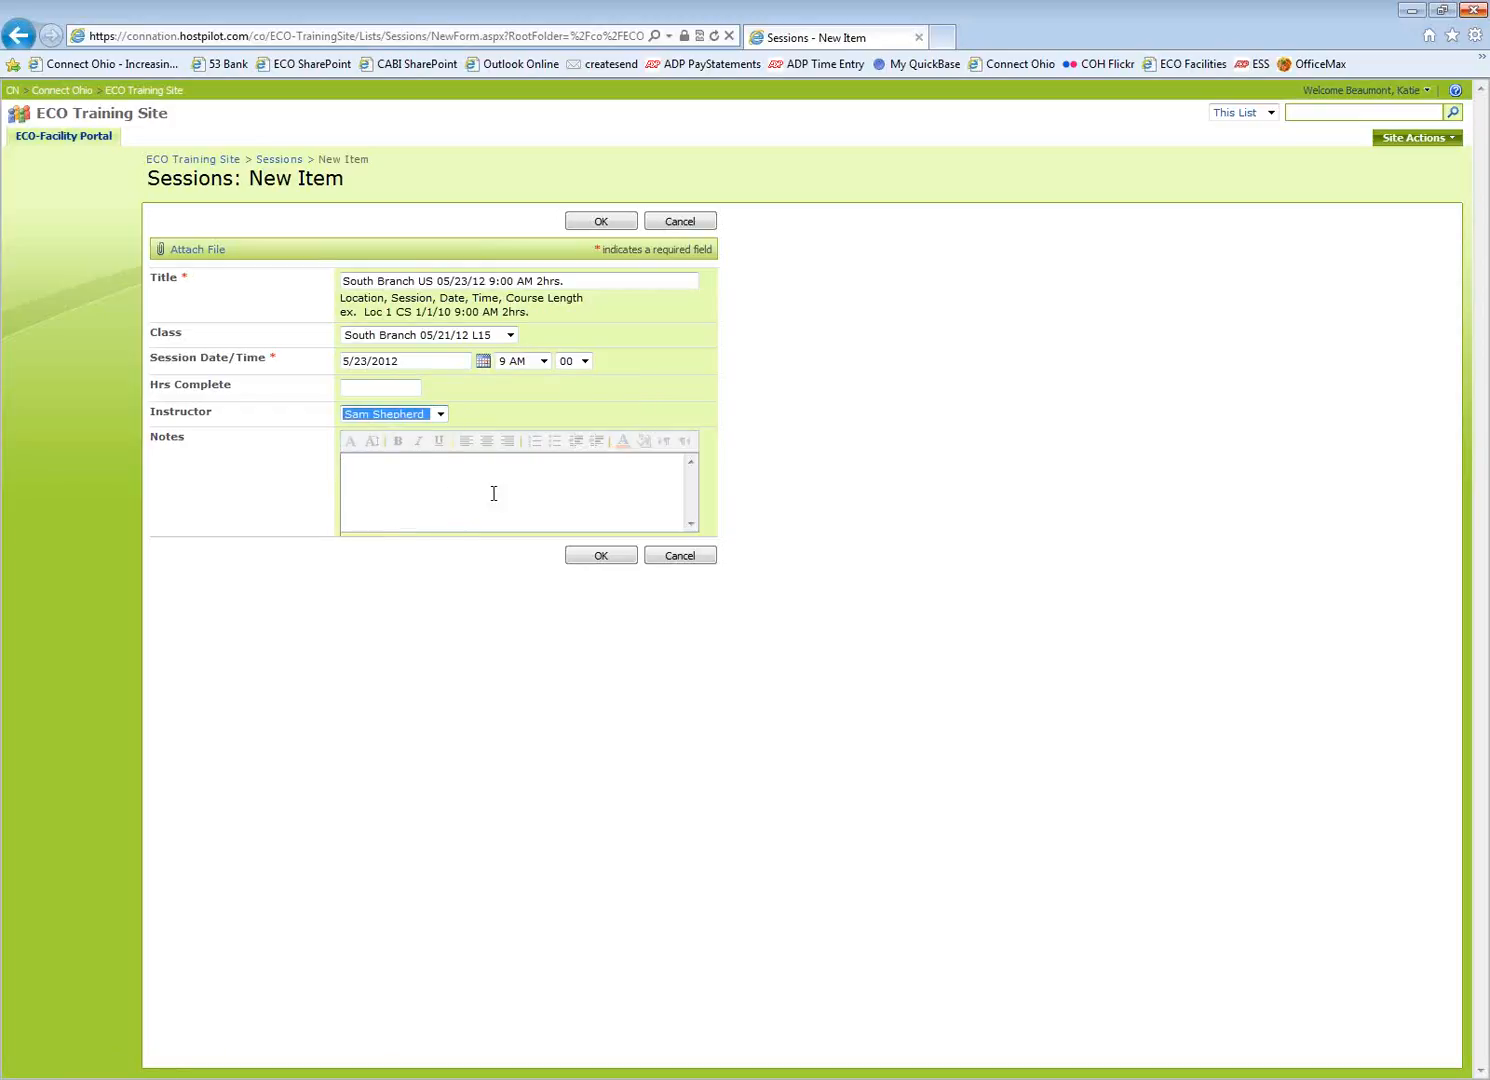
click(590, 560)
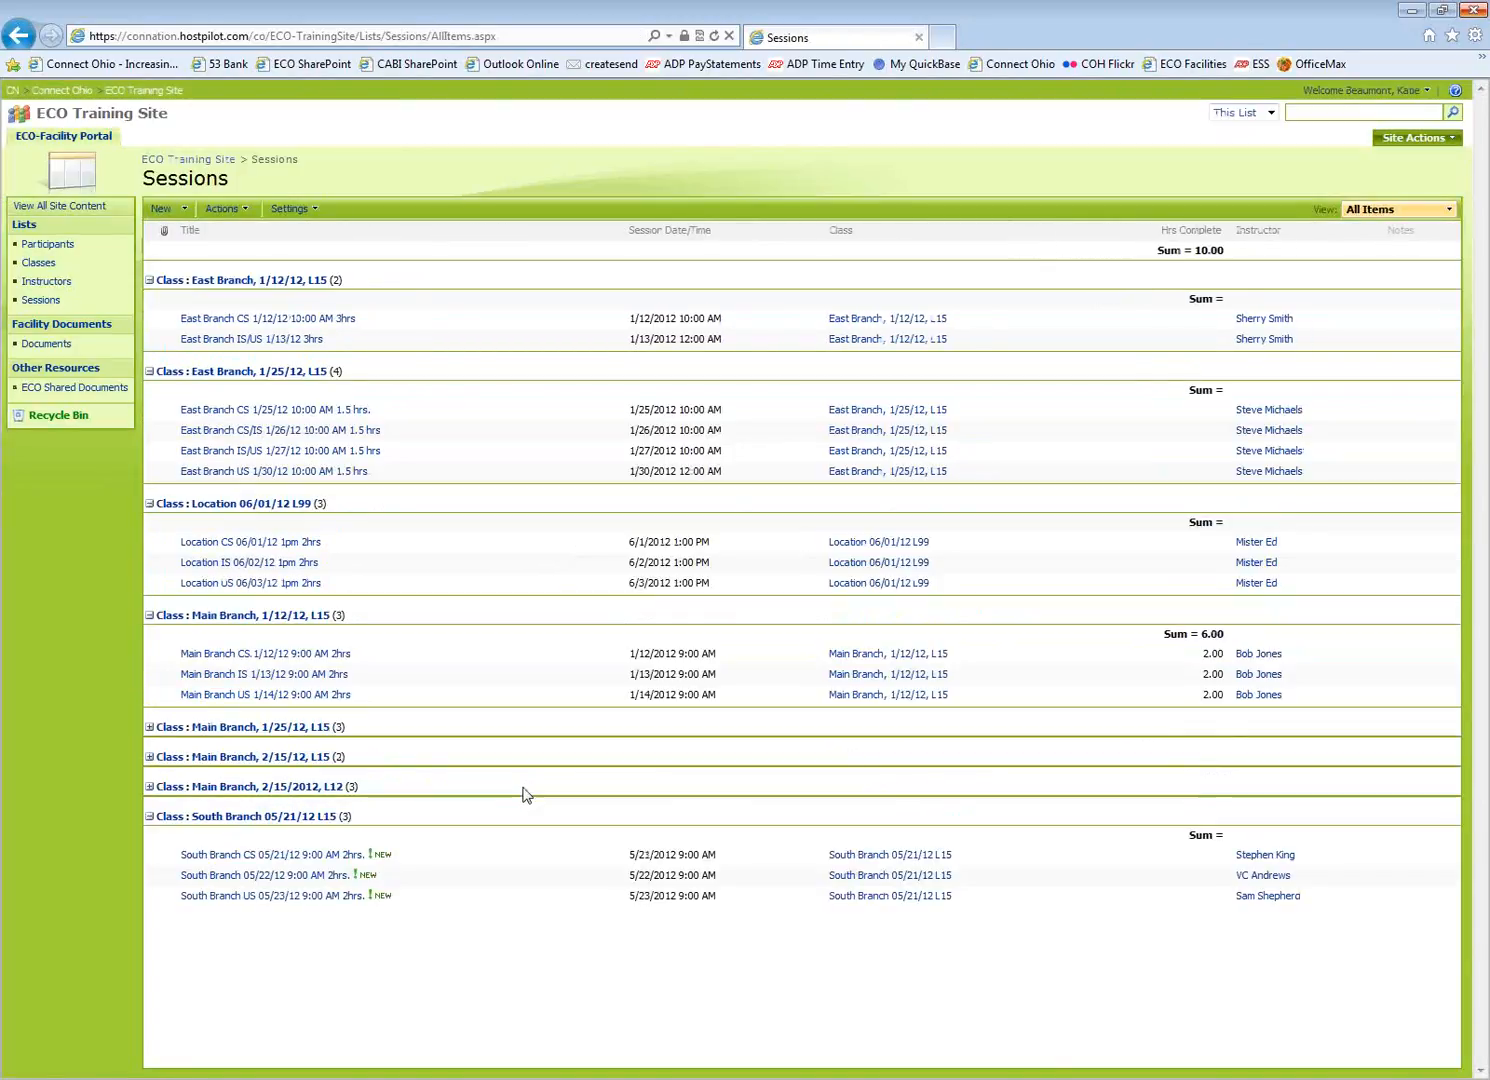
Edit the 05/22/12 session's title to 'South Branch IS 05/22/12 9:00 AM 2hrs.' and save it
click(228, 876)
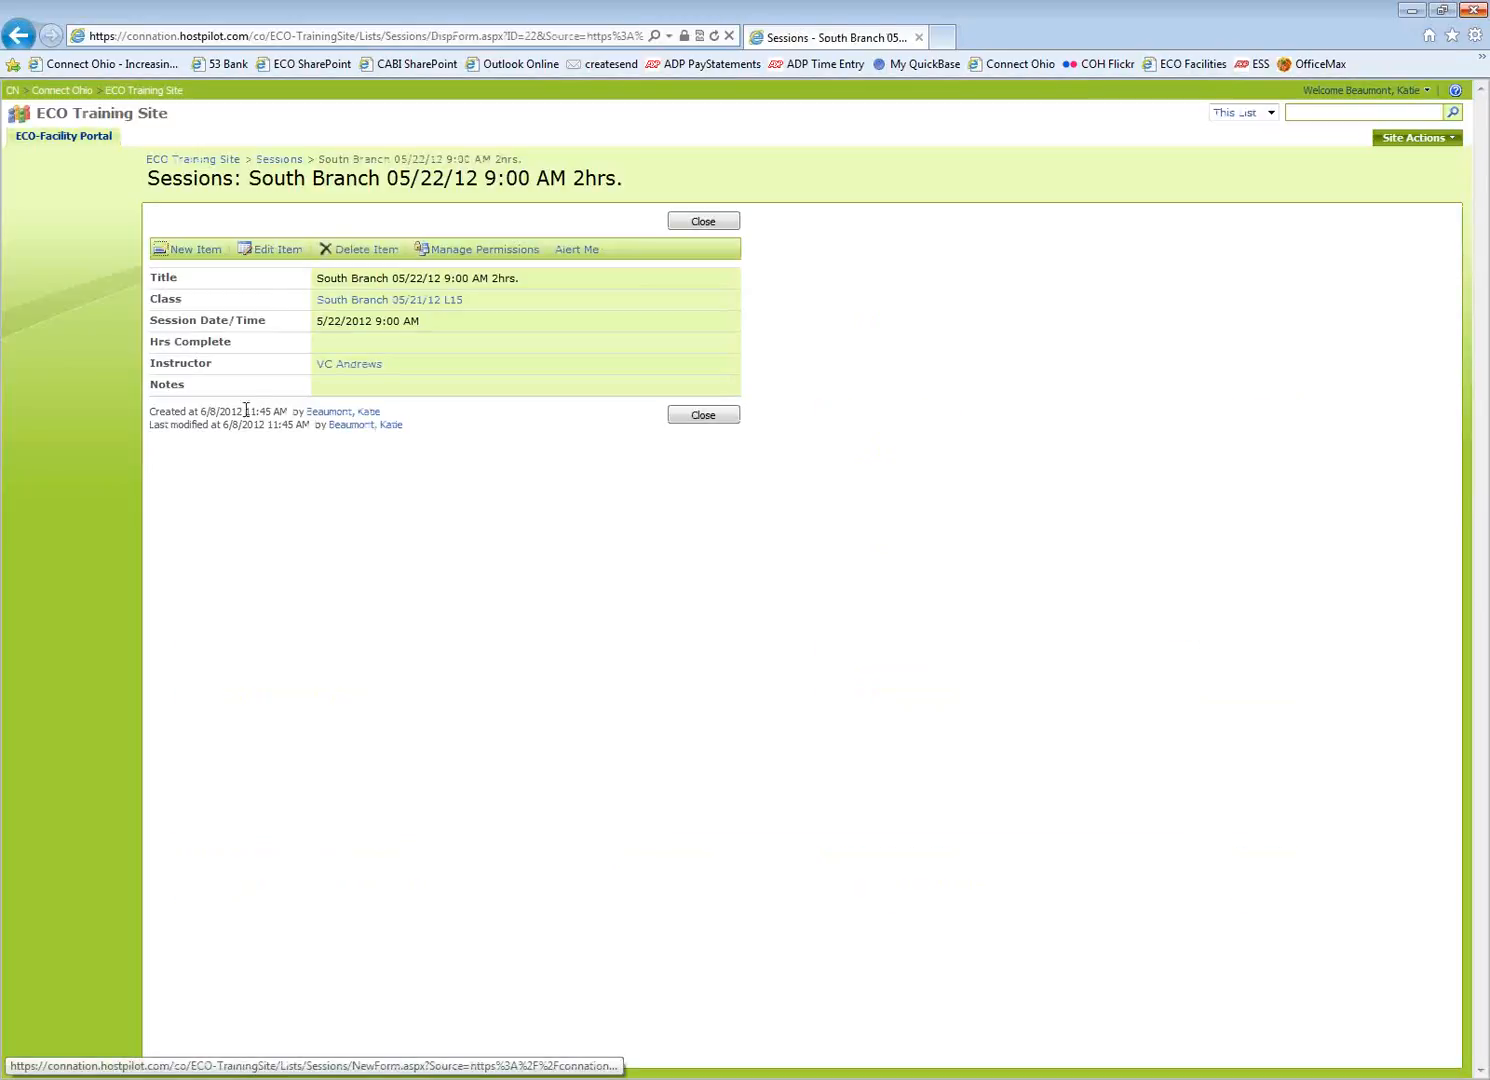
click(265, 252)
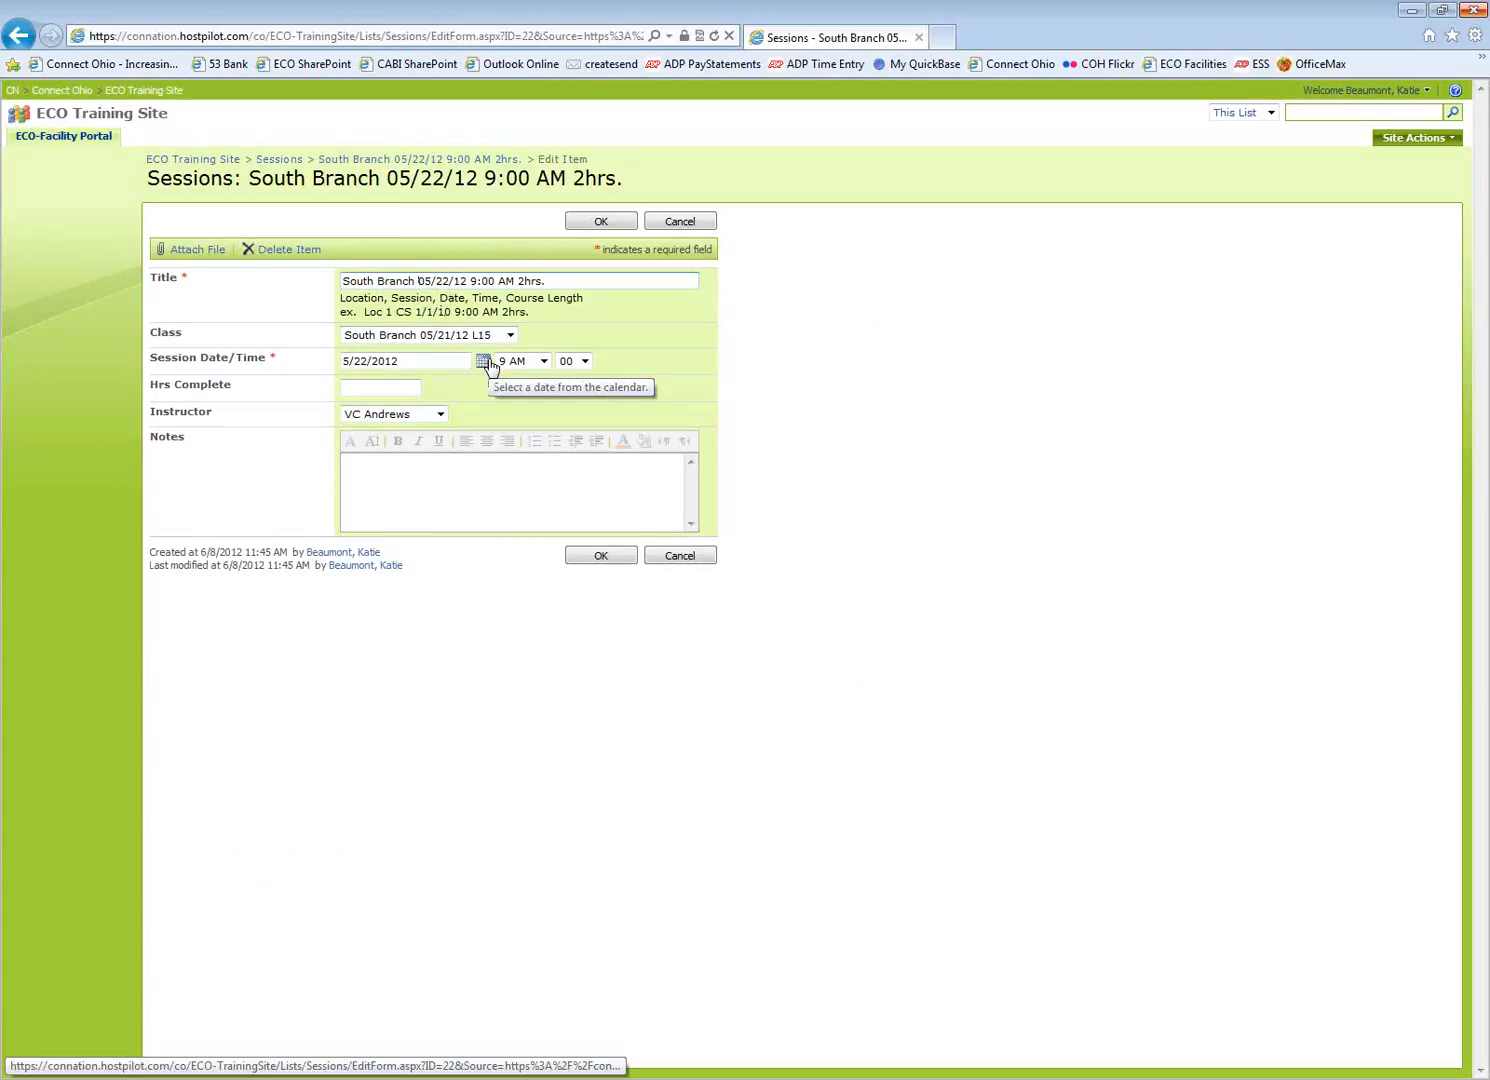
text(IS)
click(612, 221)
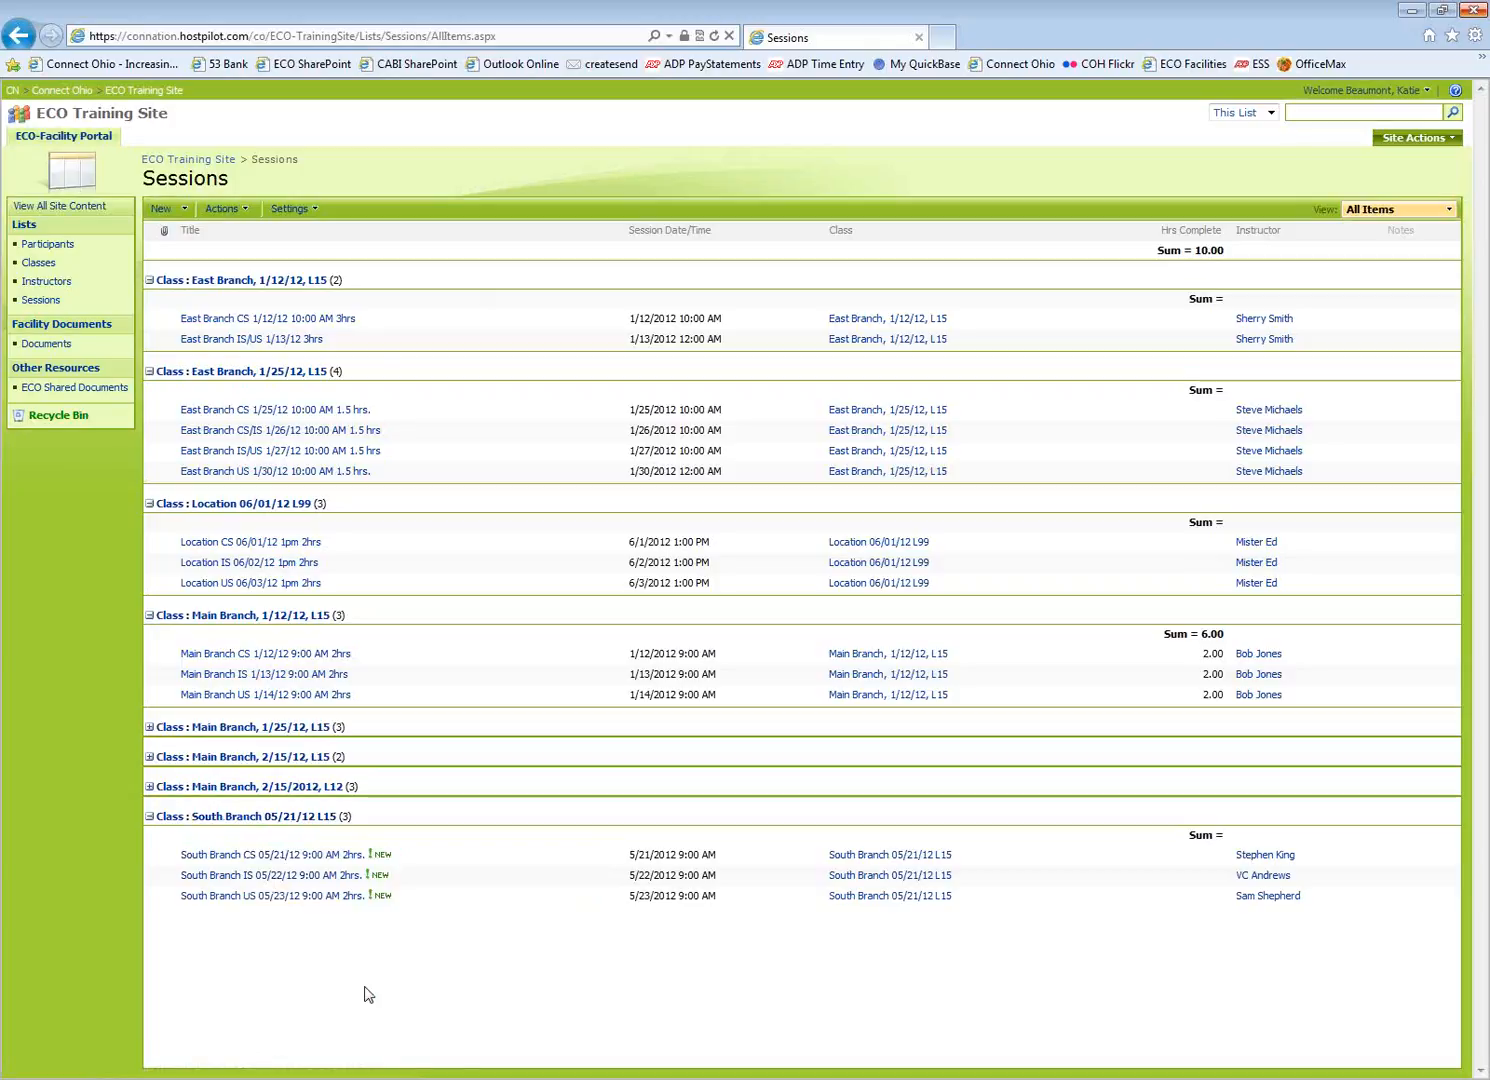
Go to Participants and expand the East Branch, 1/12/12, L15 group showing three participants
click(47, 245)
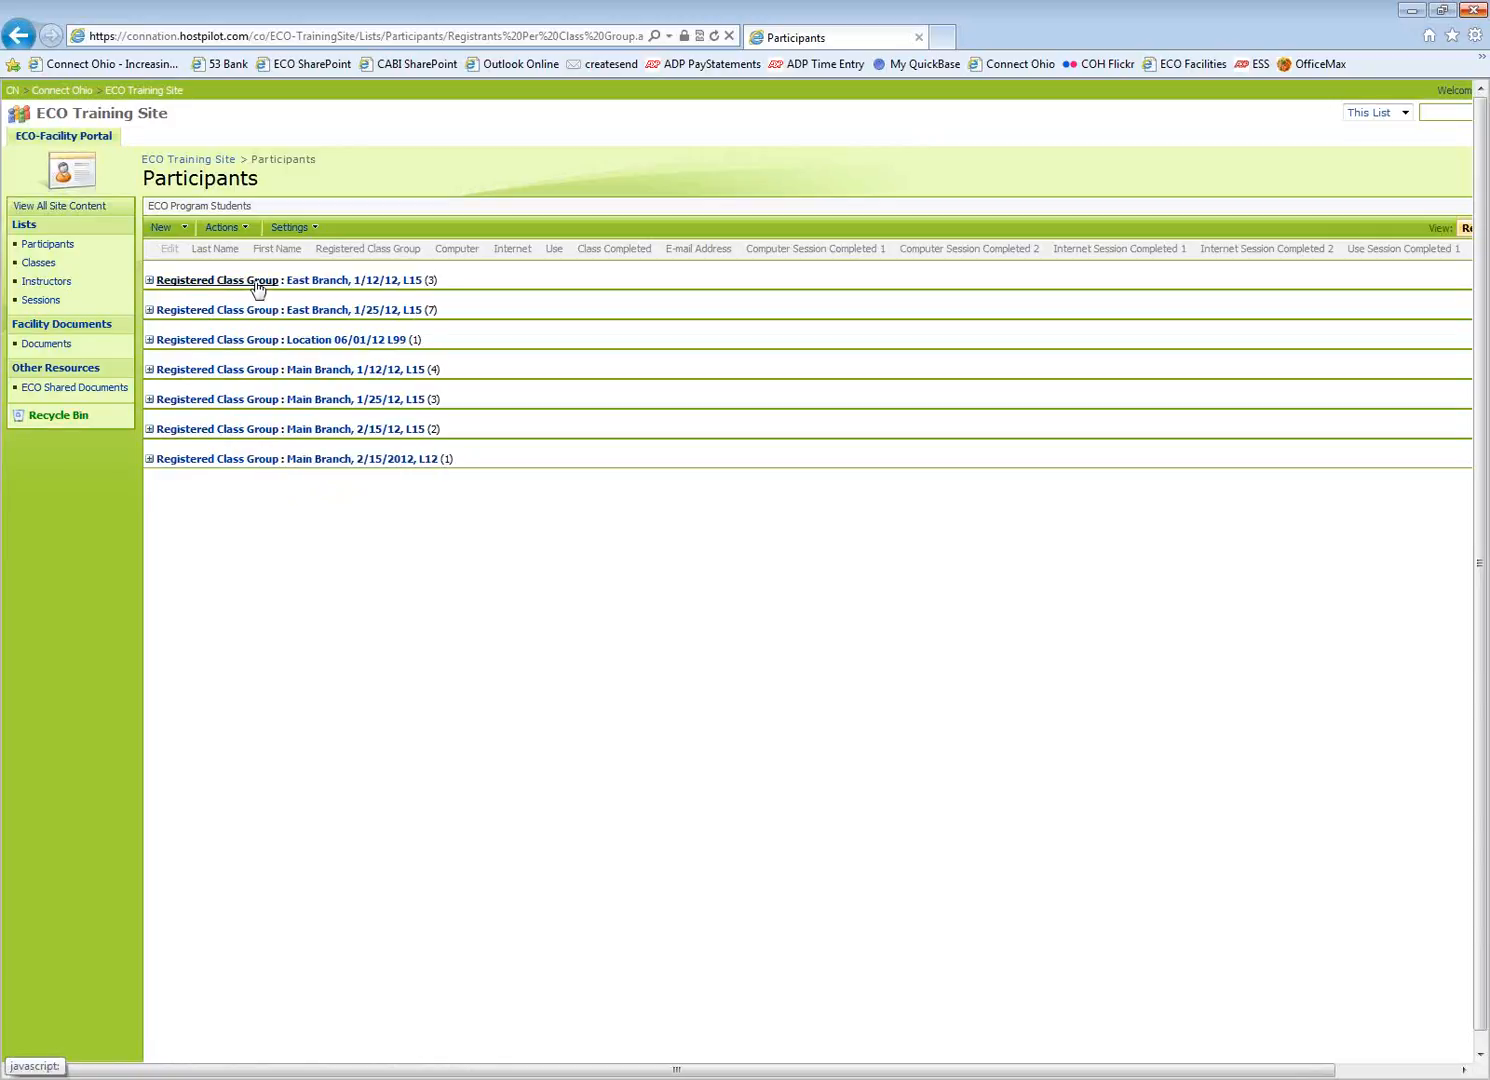
click(149, 281)
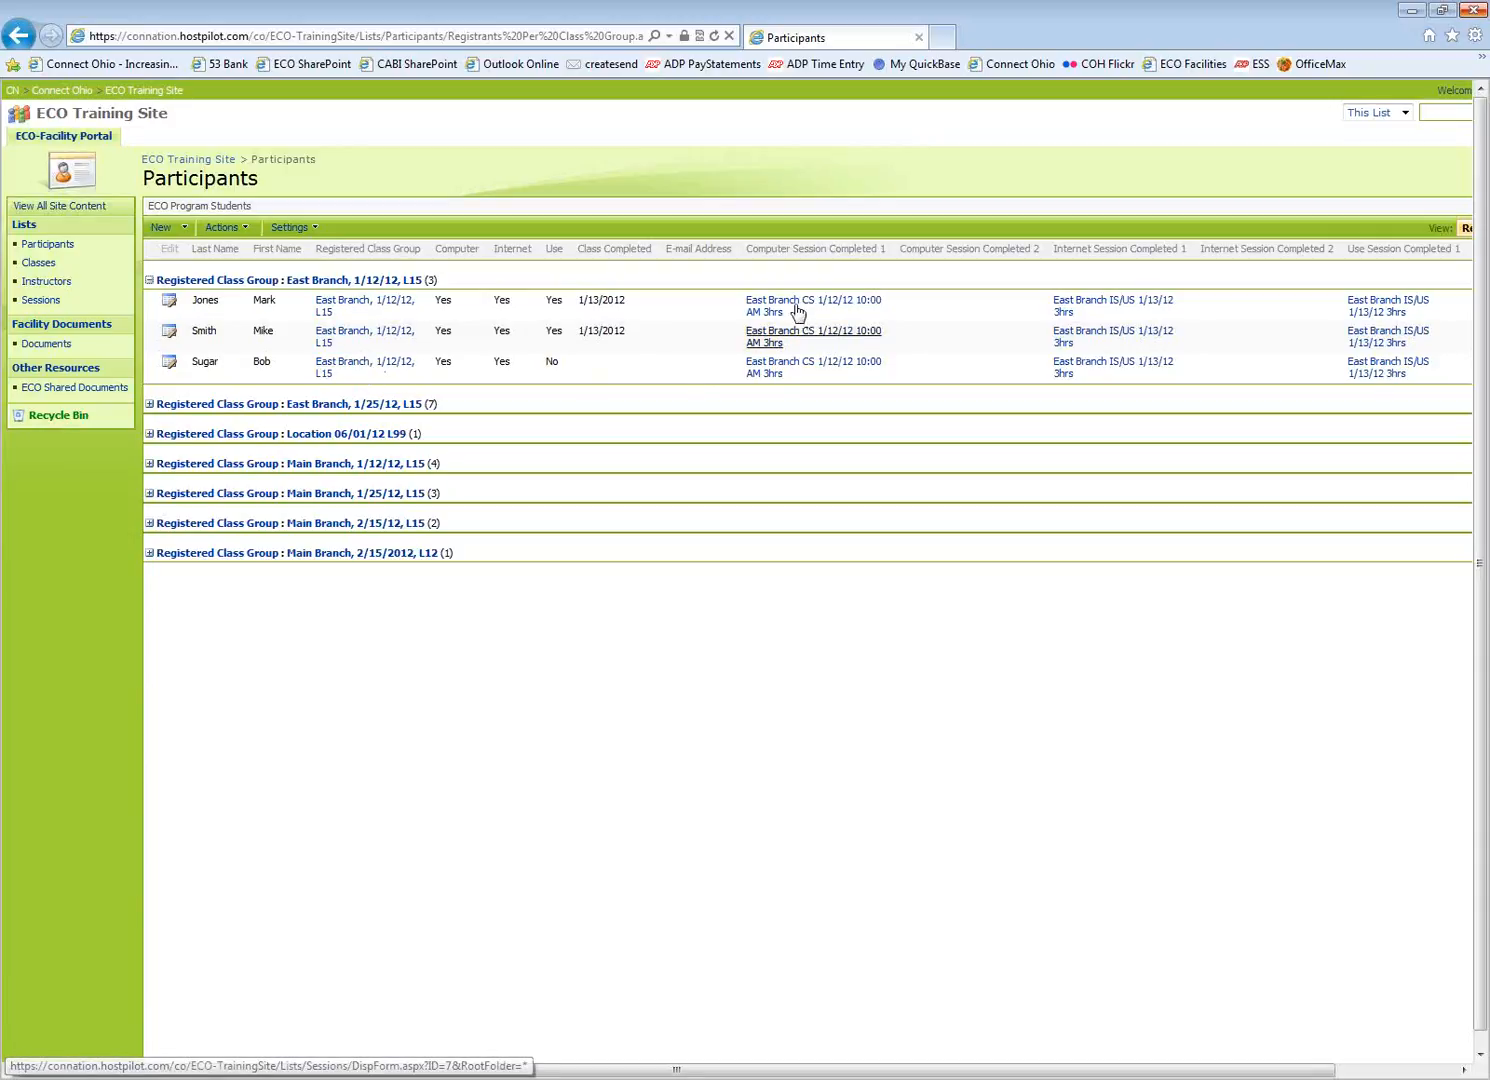
mouse_move(604, 1071)
mouse_down()
mouse_move(726, 1073)
mouse_move(604, 1071)
mouse_up()
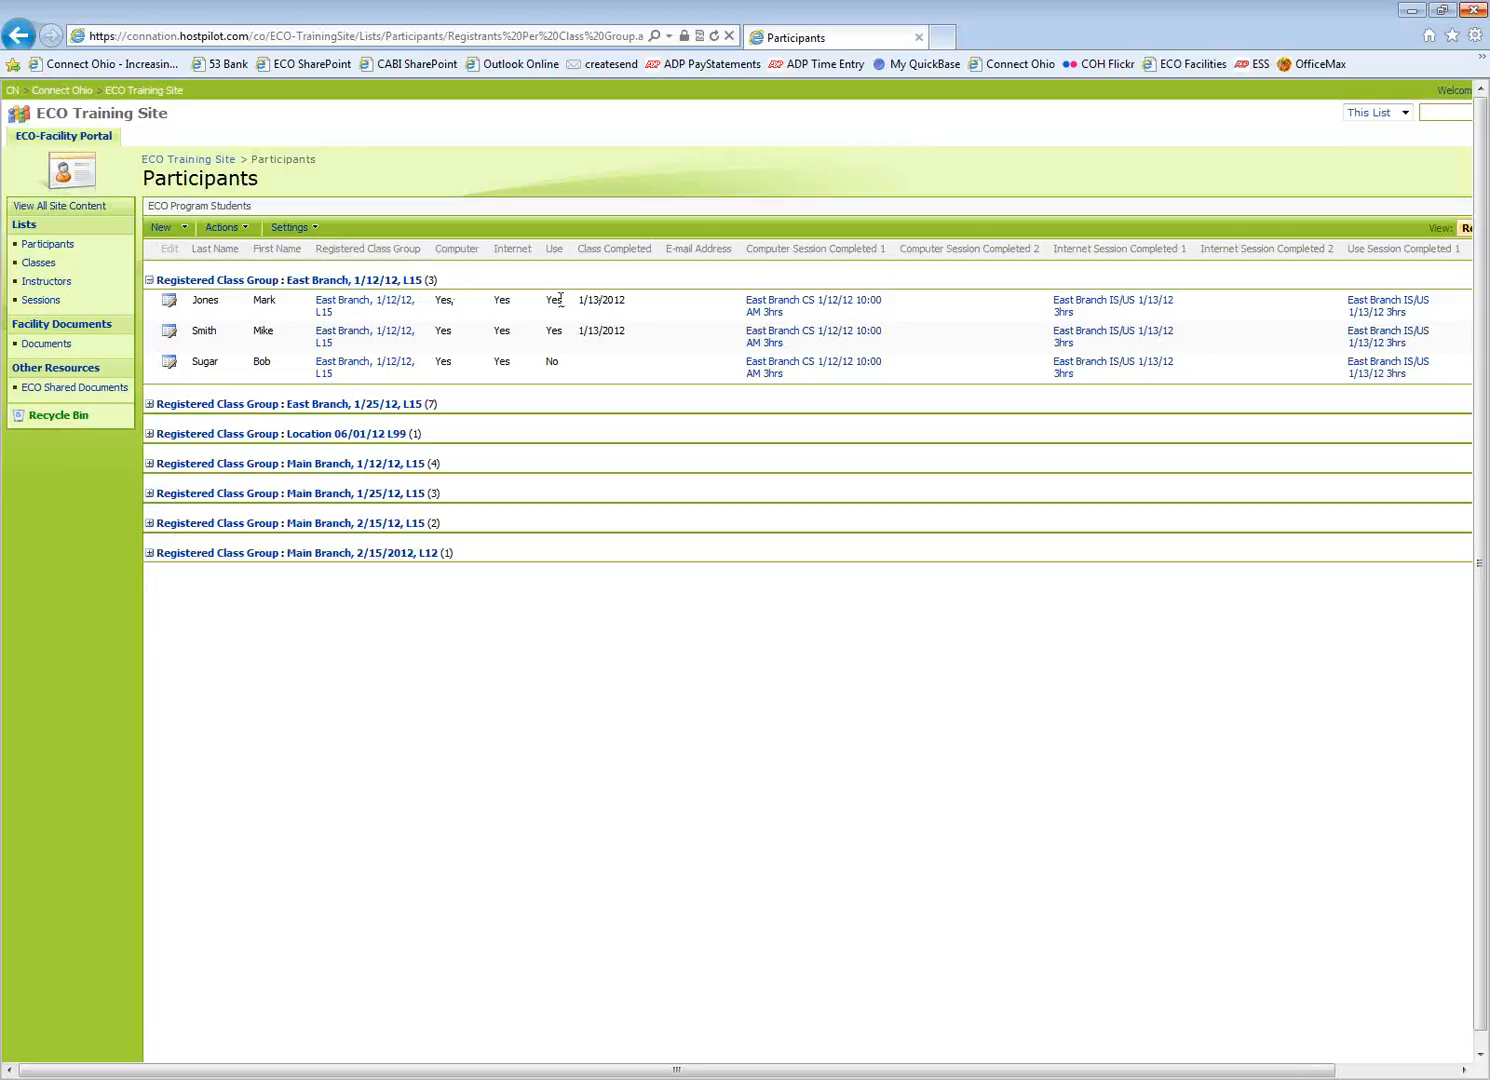
Create a new participant, entering their last name, first name, e-mail address and primary phone
click(159, 233)
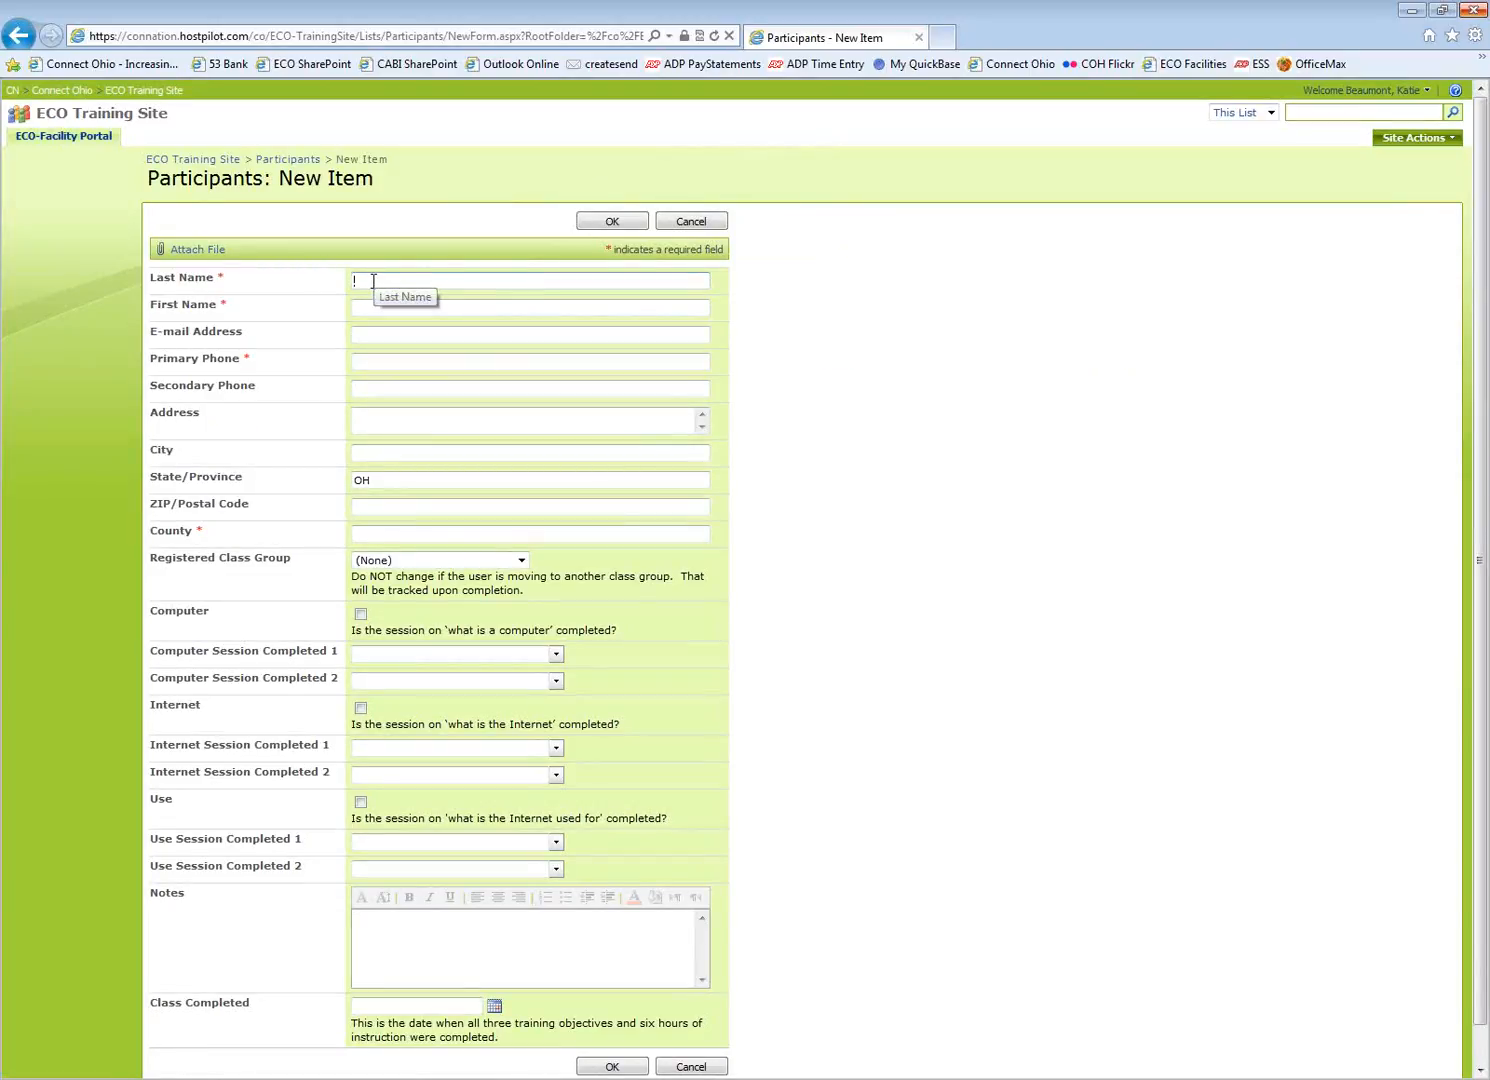
key(Tab)
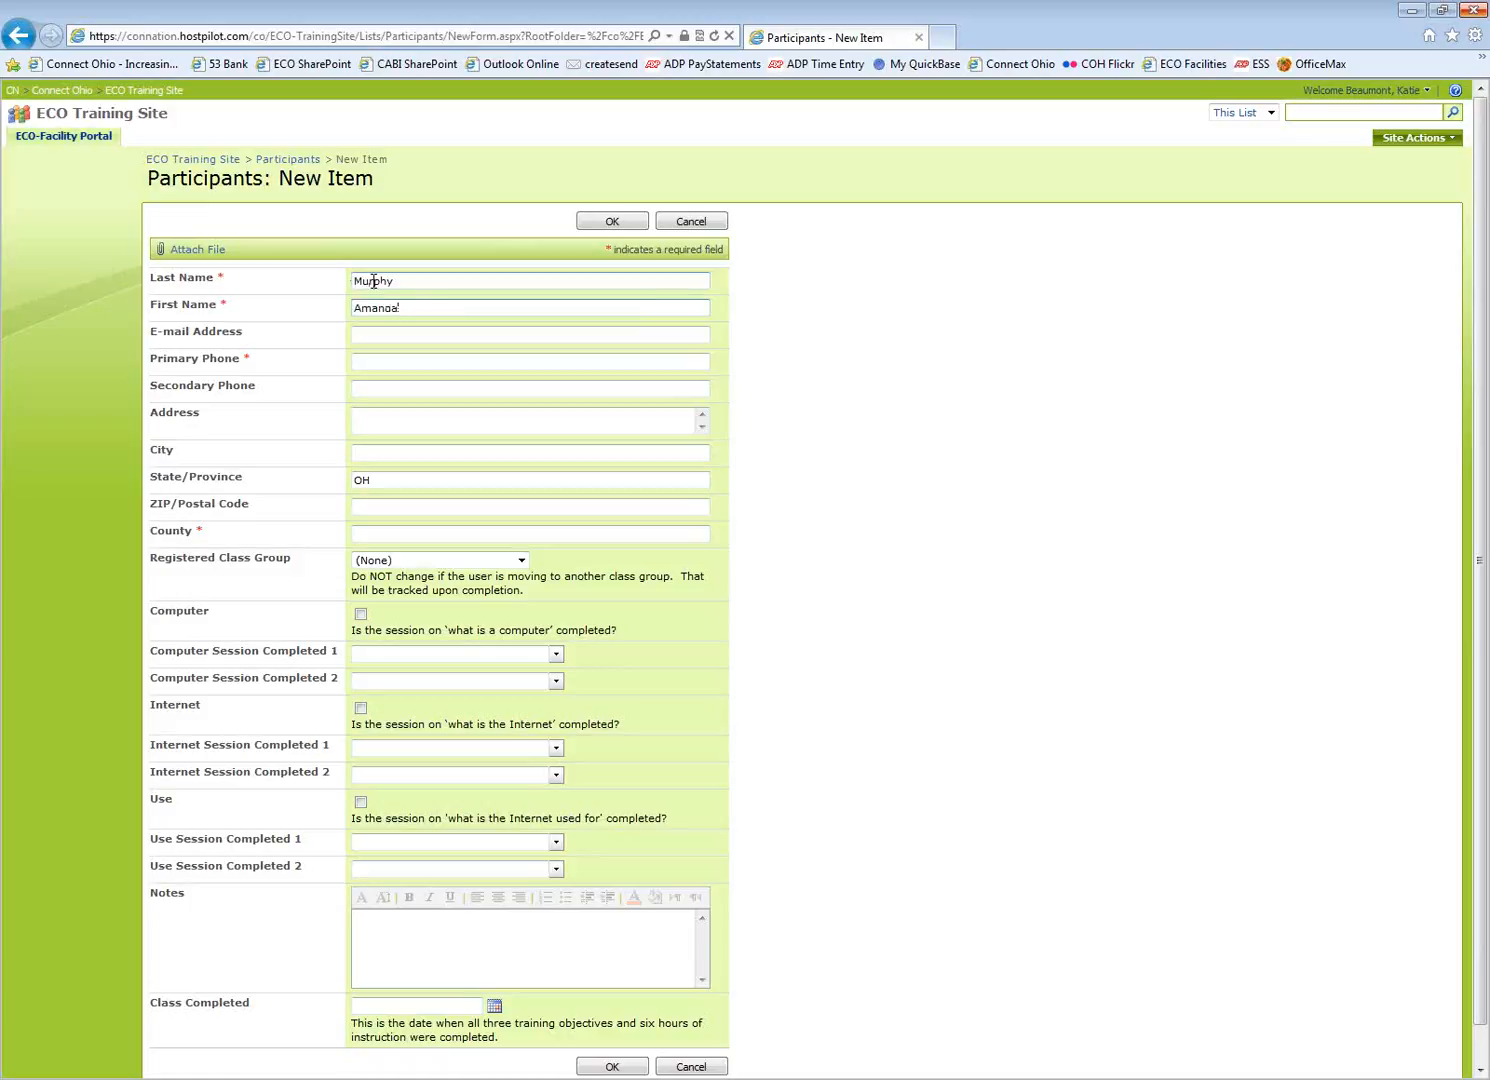
key(Tab)
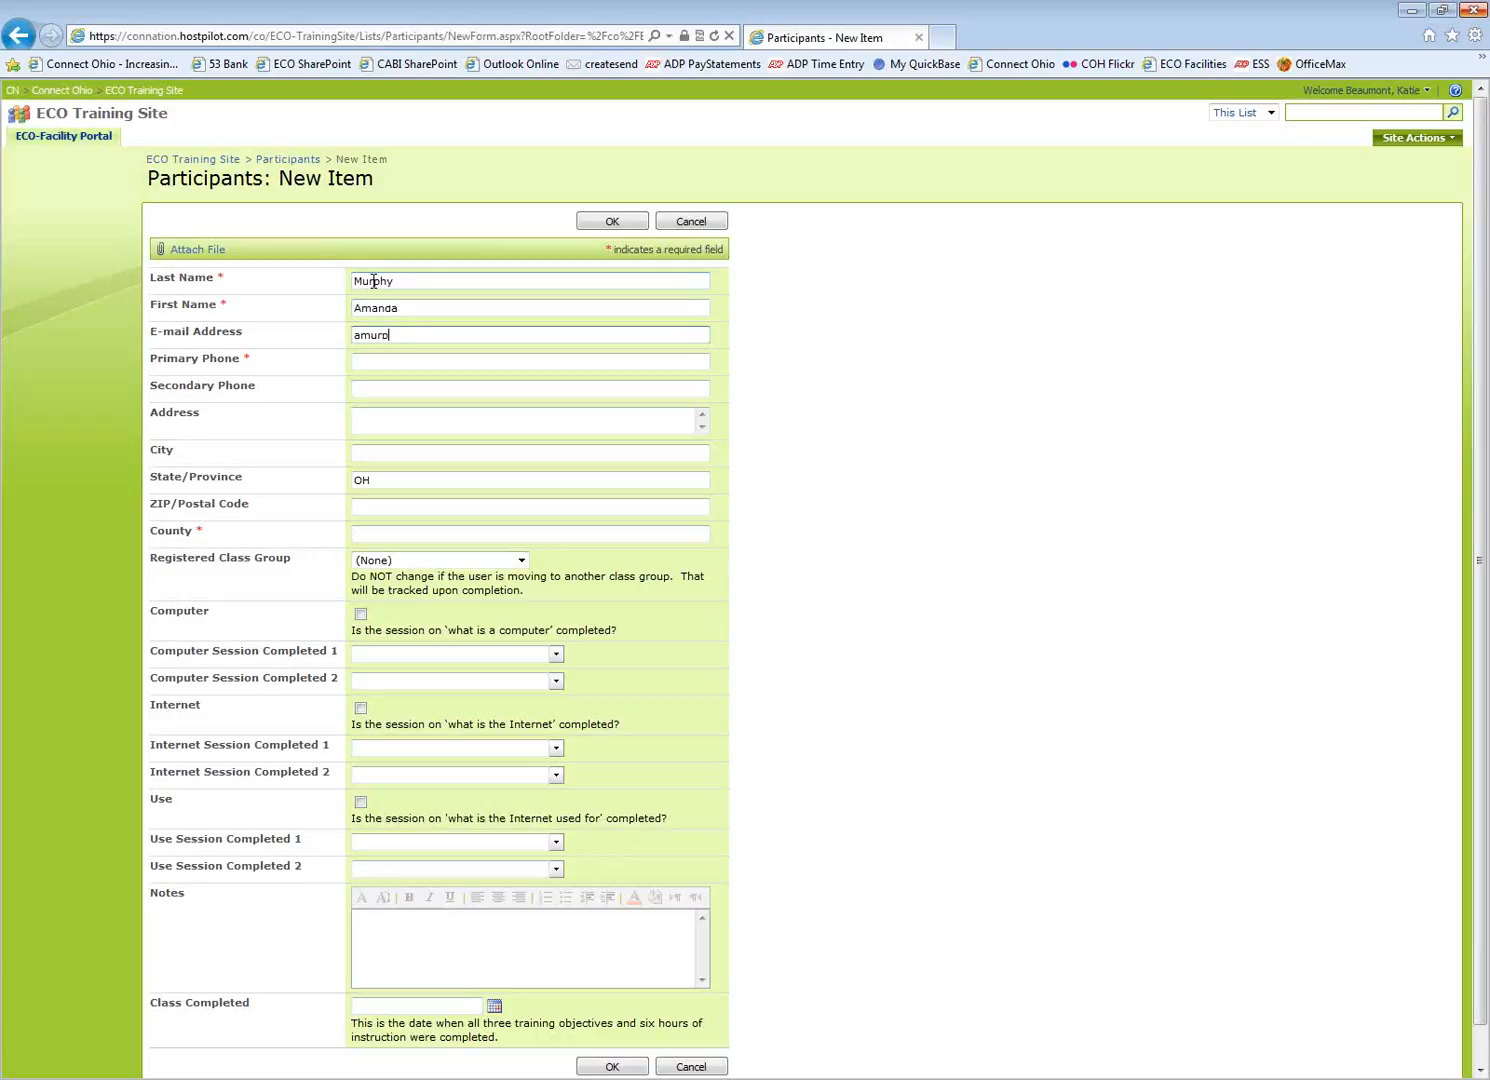
key(Tab)
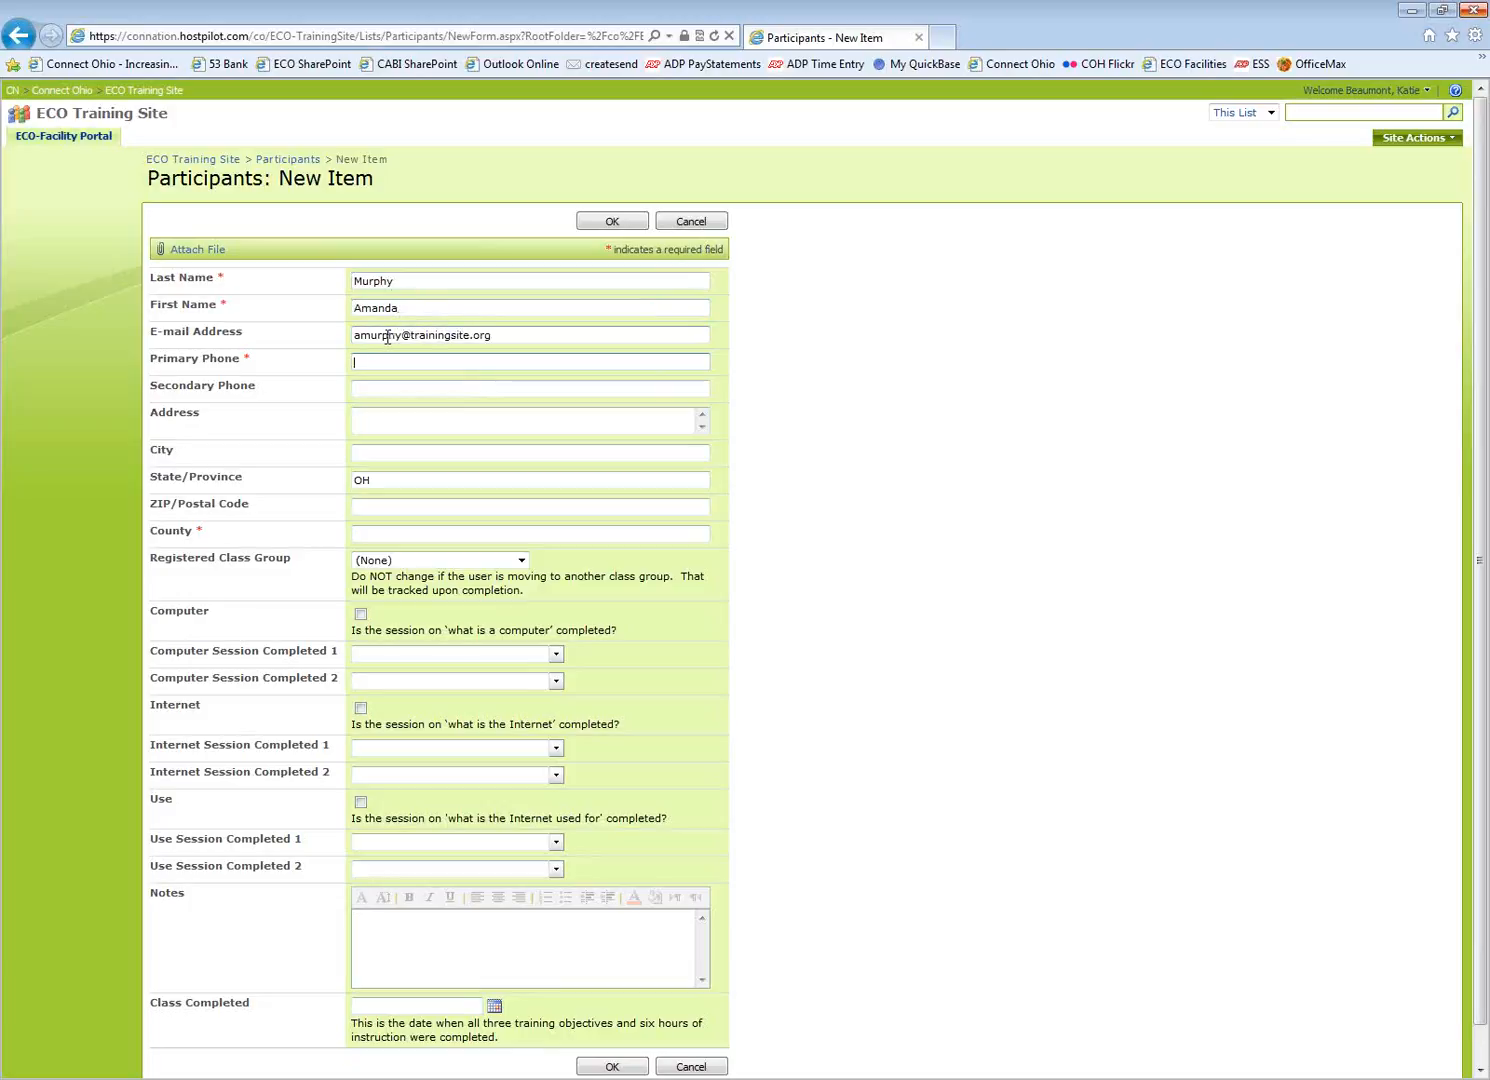
text(614)
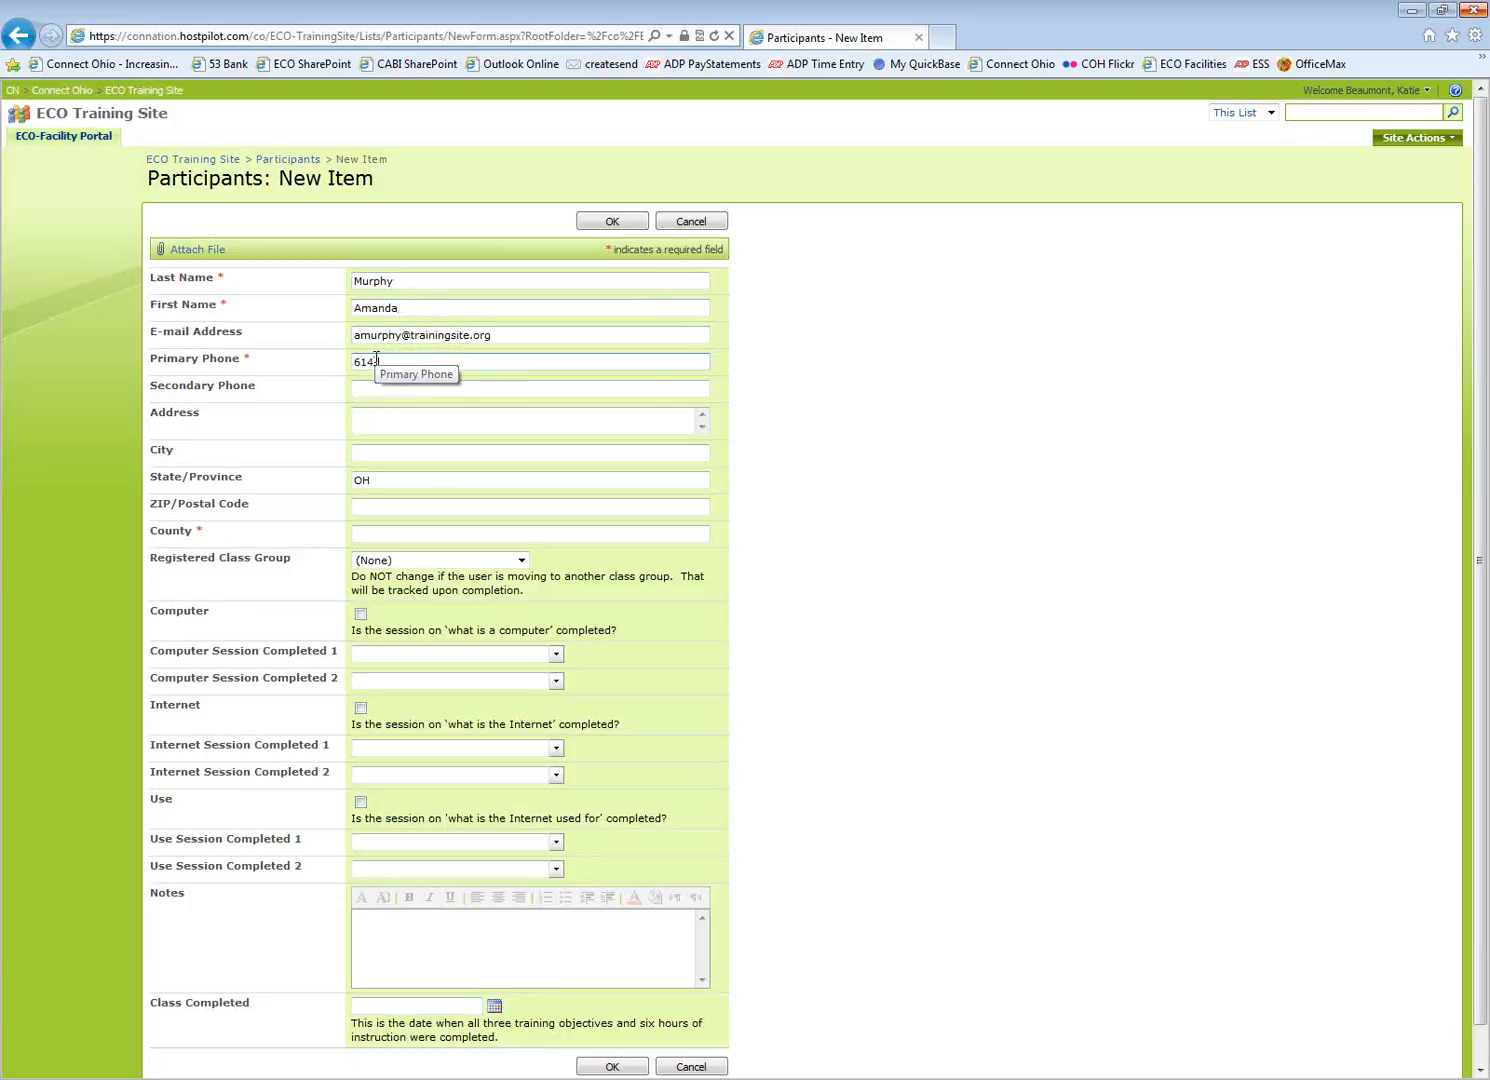
text(-123)
text(4)
text(4567)
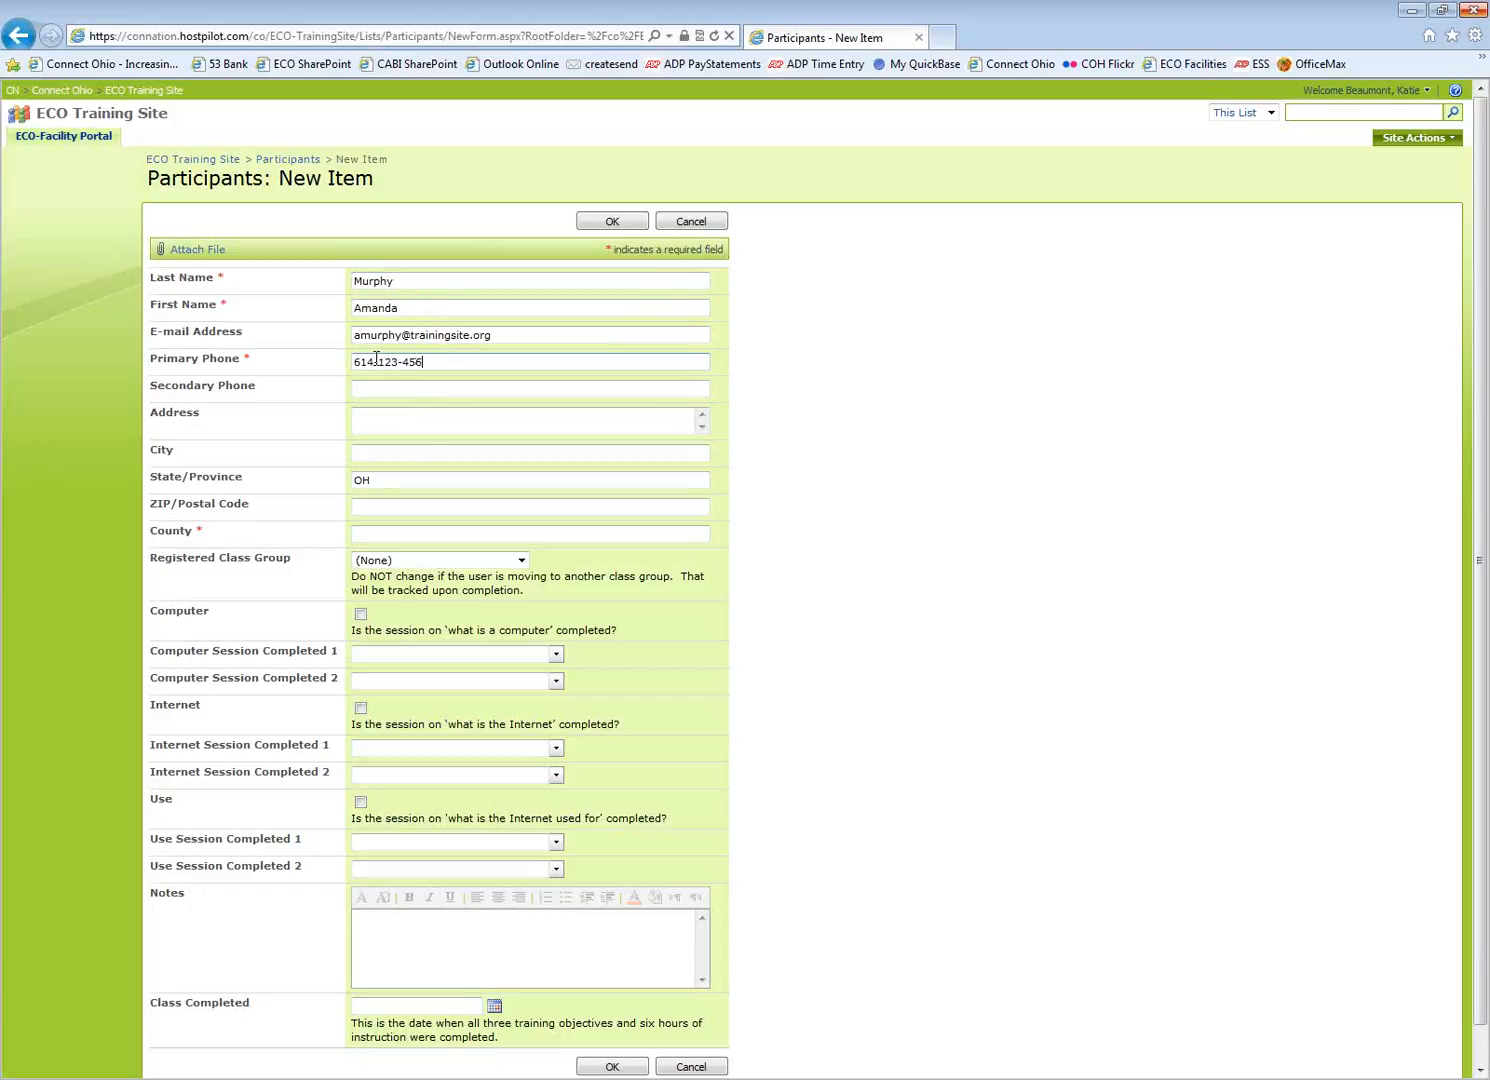
click(388, 385)
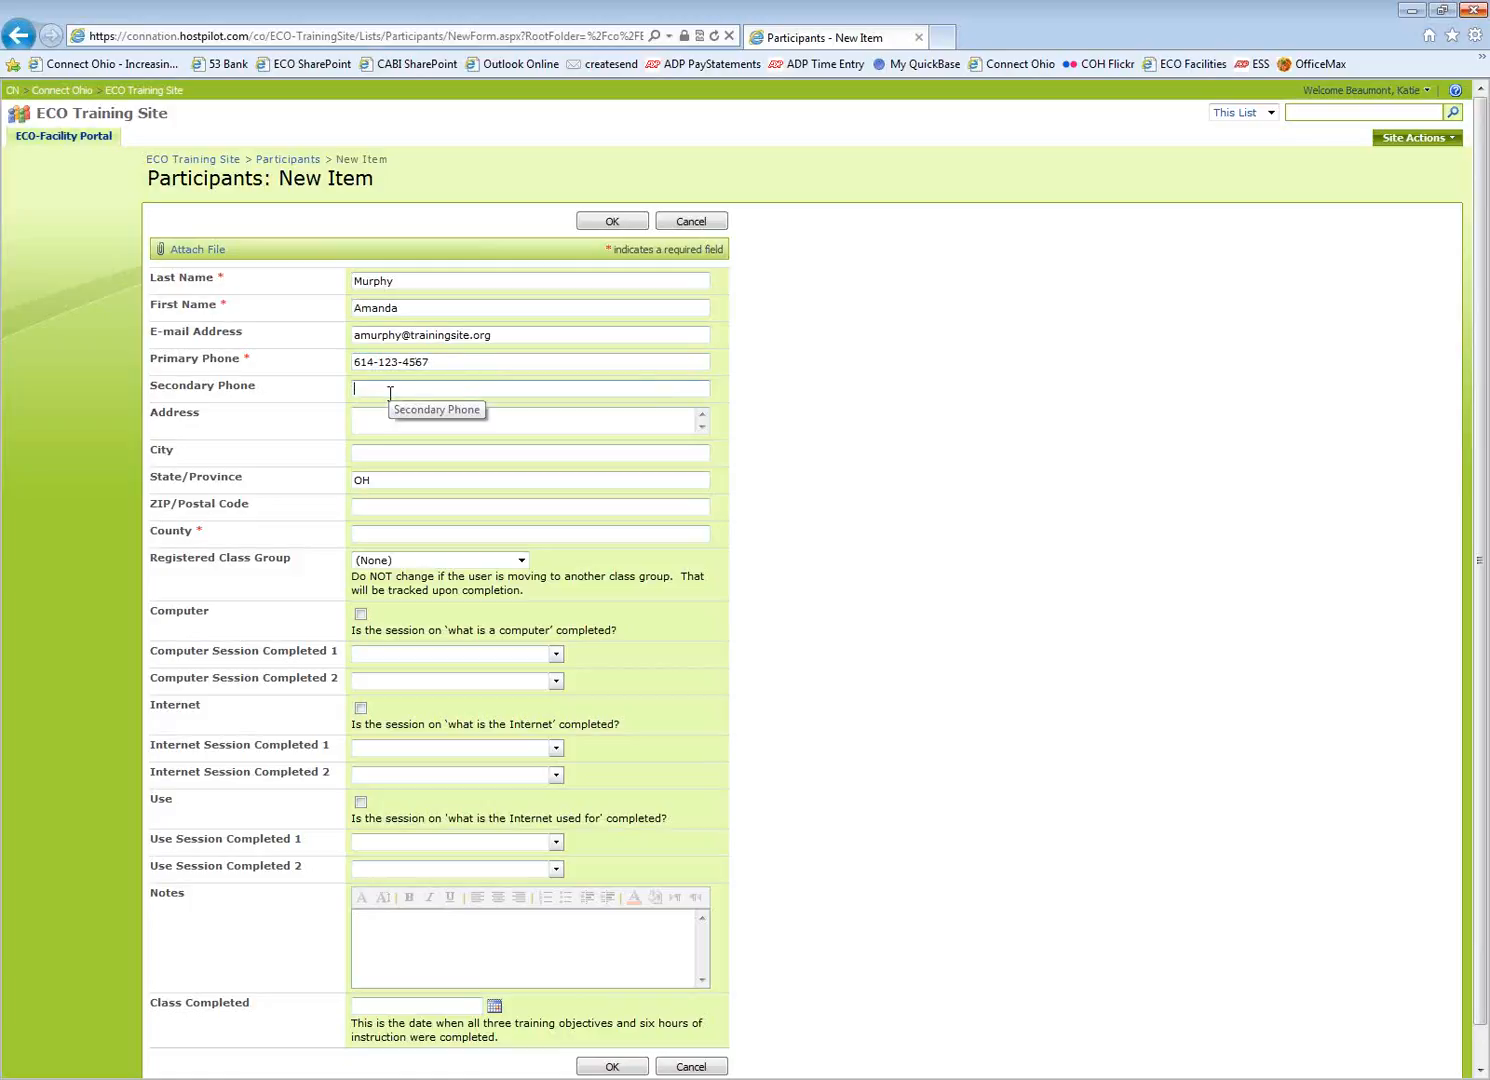
click(375, 421)
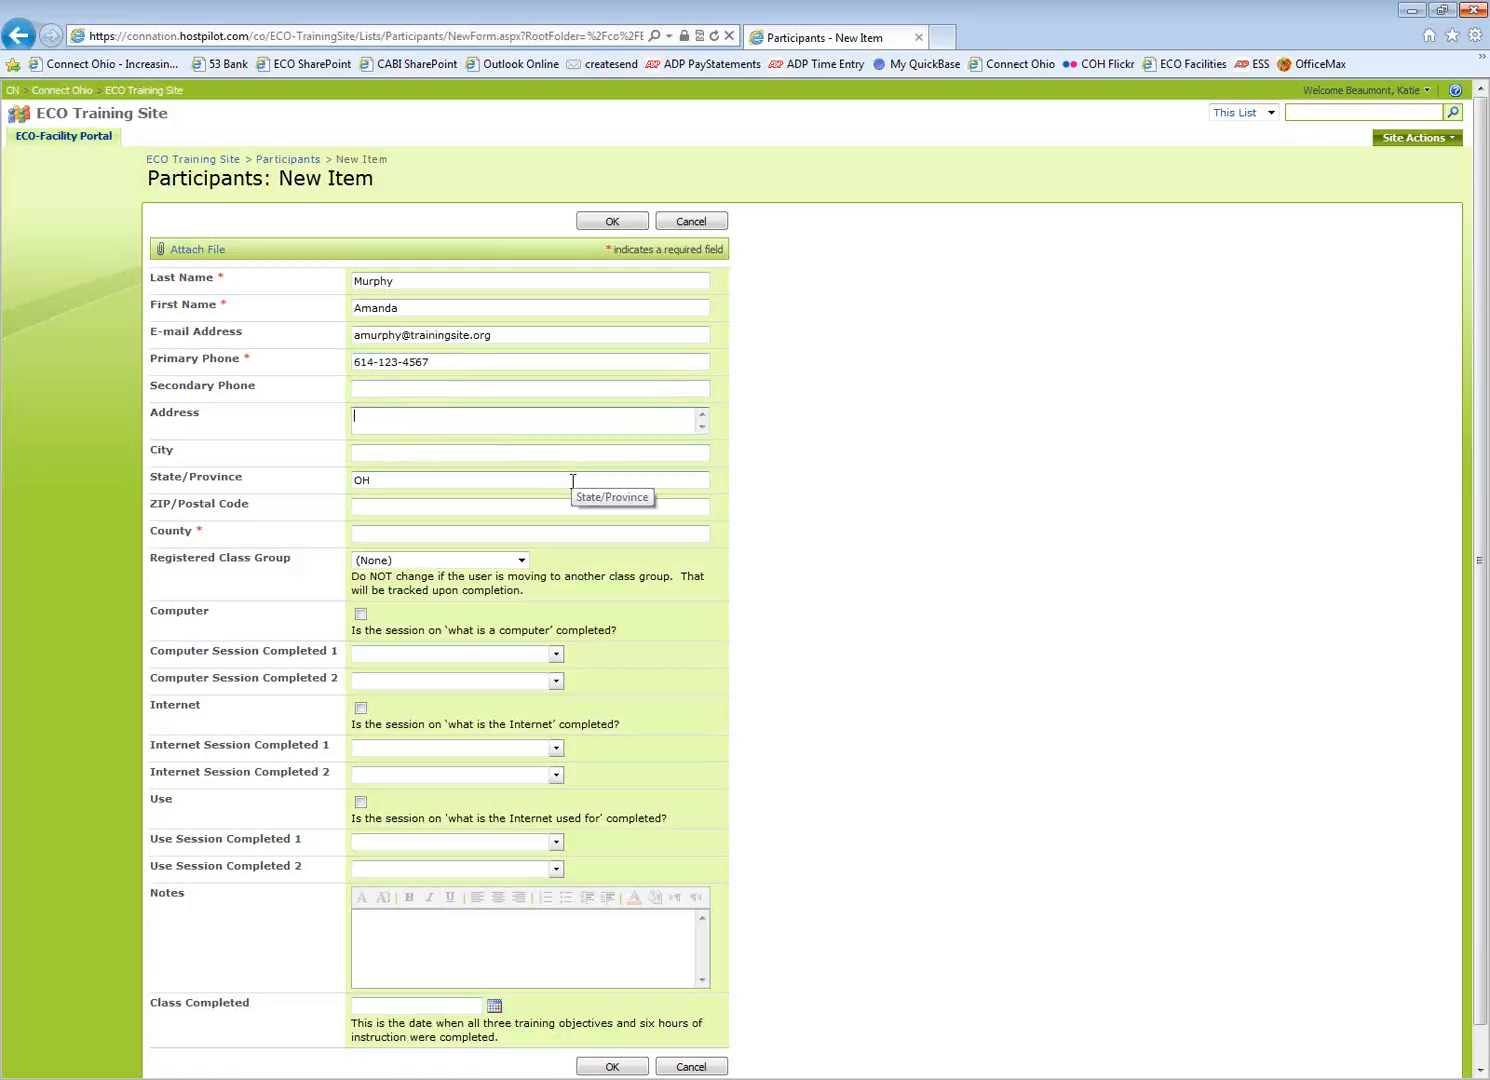
Set County to Franklin and Registered Class Group to South Branch 05/21/12 L15
click(383, 536)
text(Franklin)
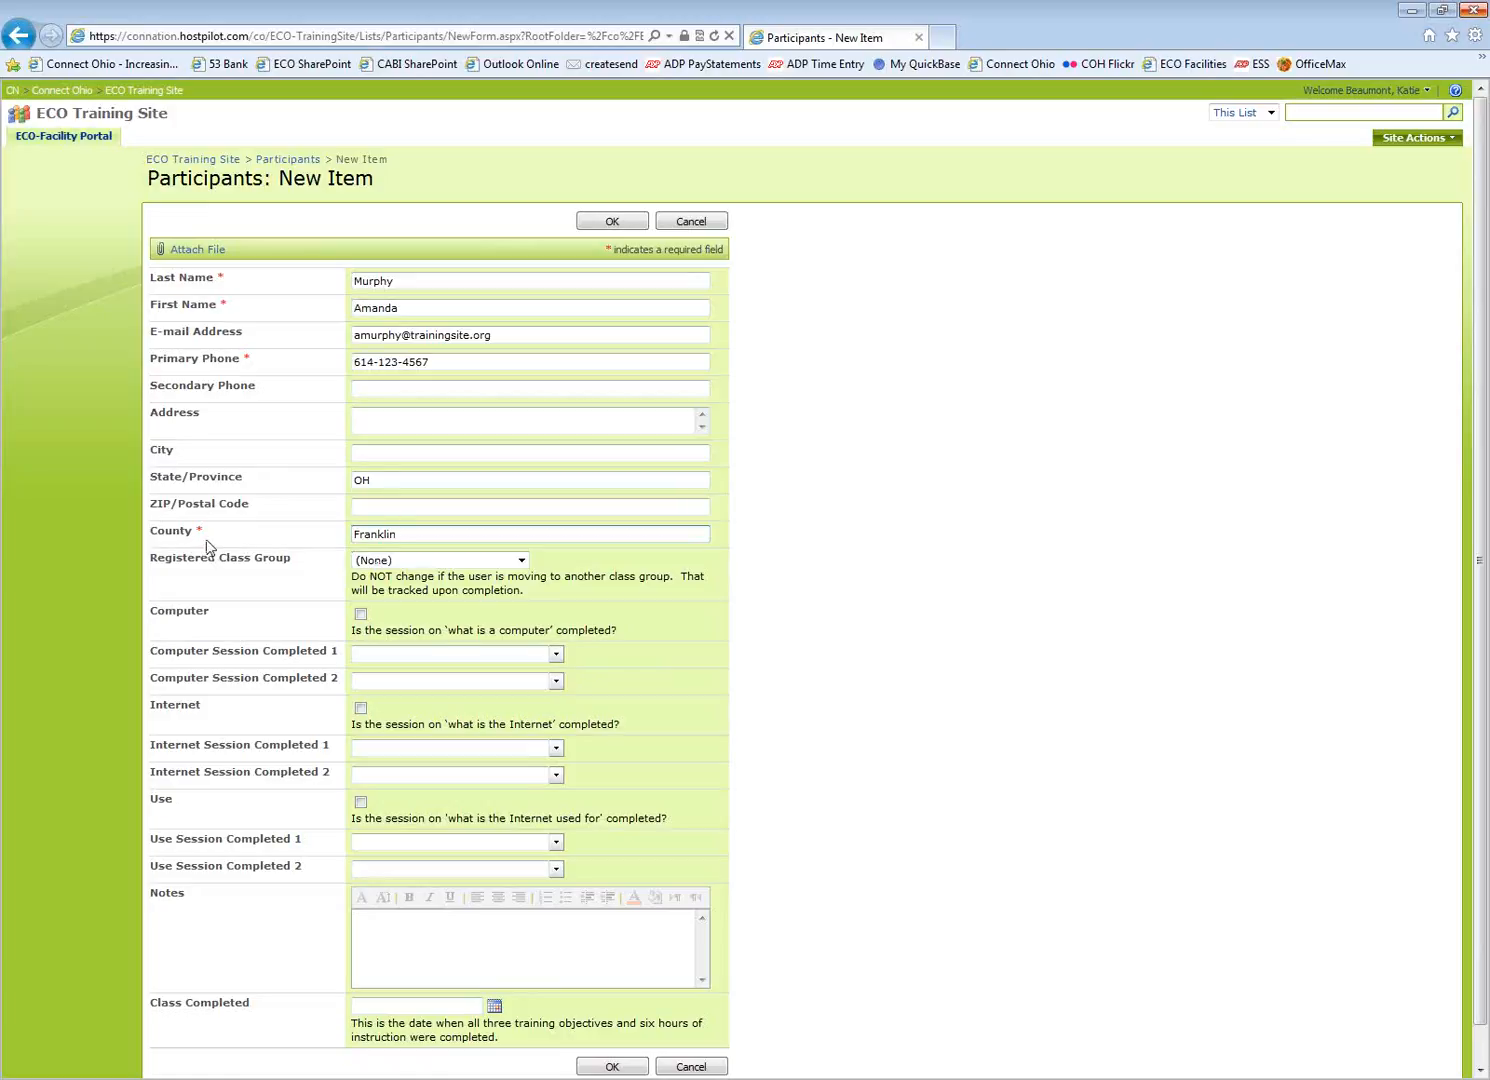
click(521, 561)
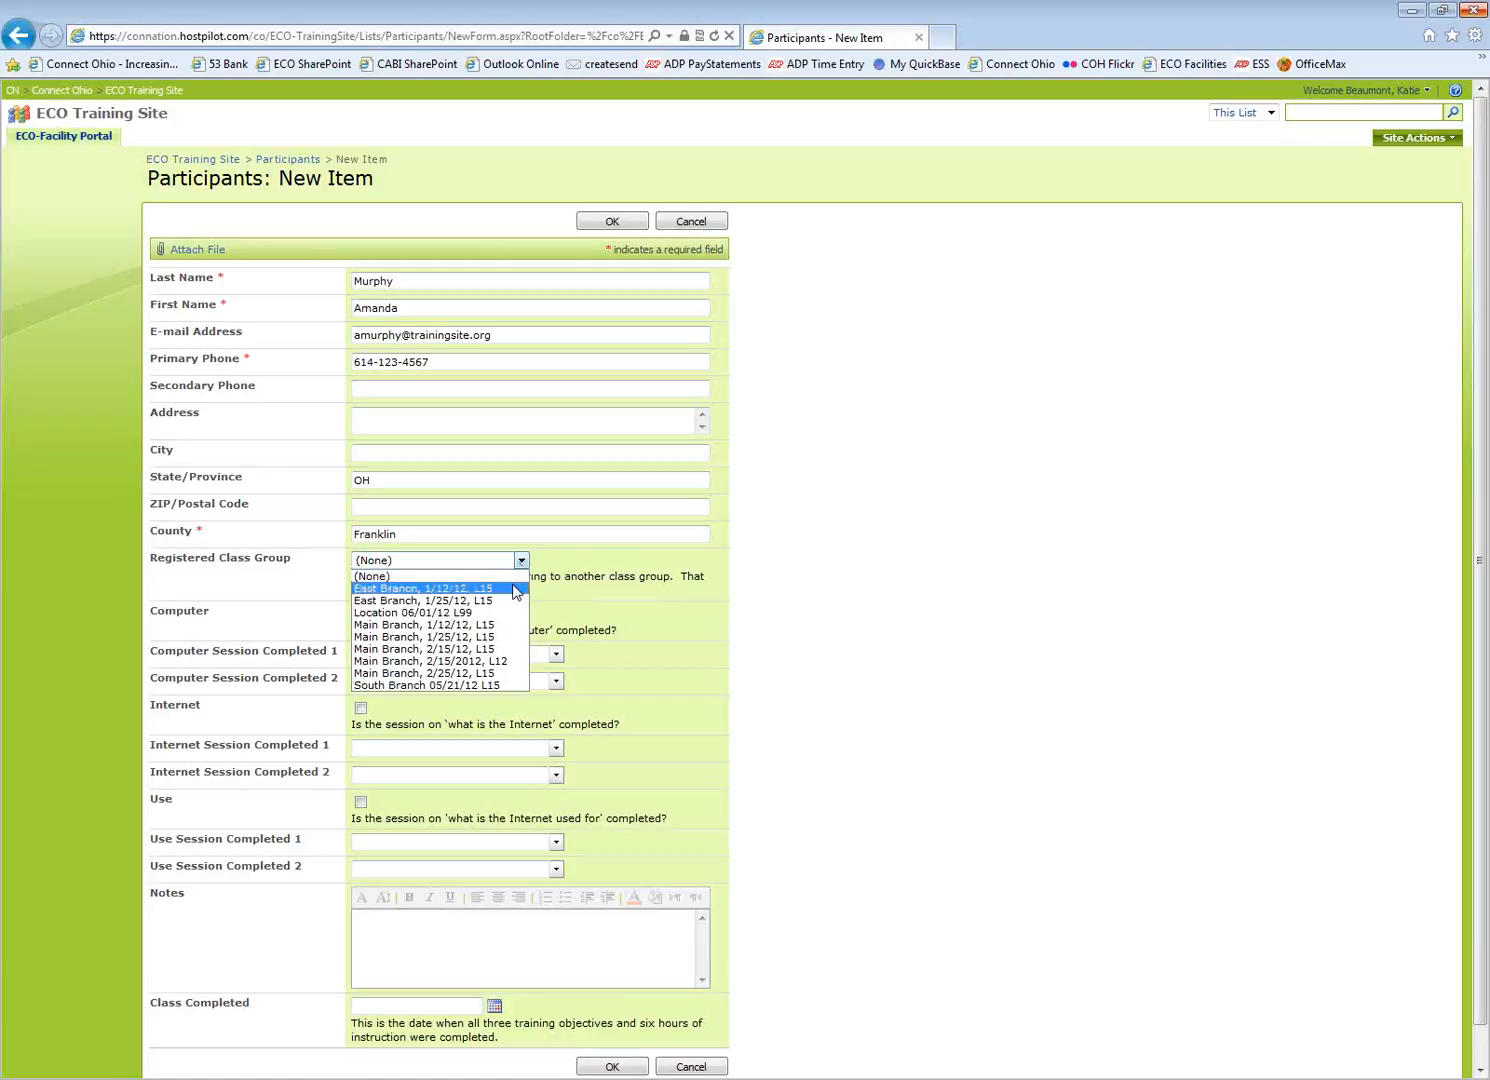
click(474, 685)
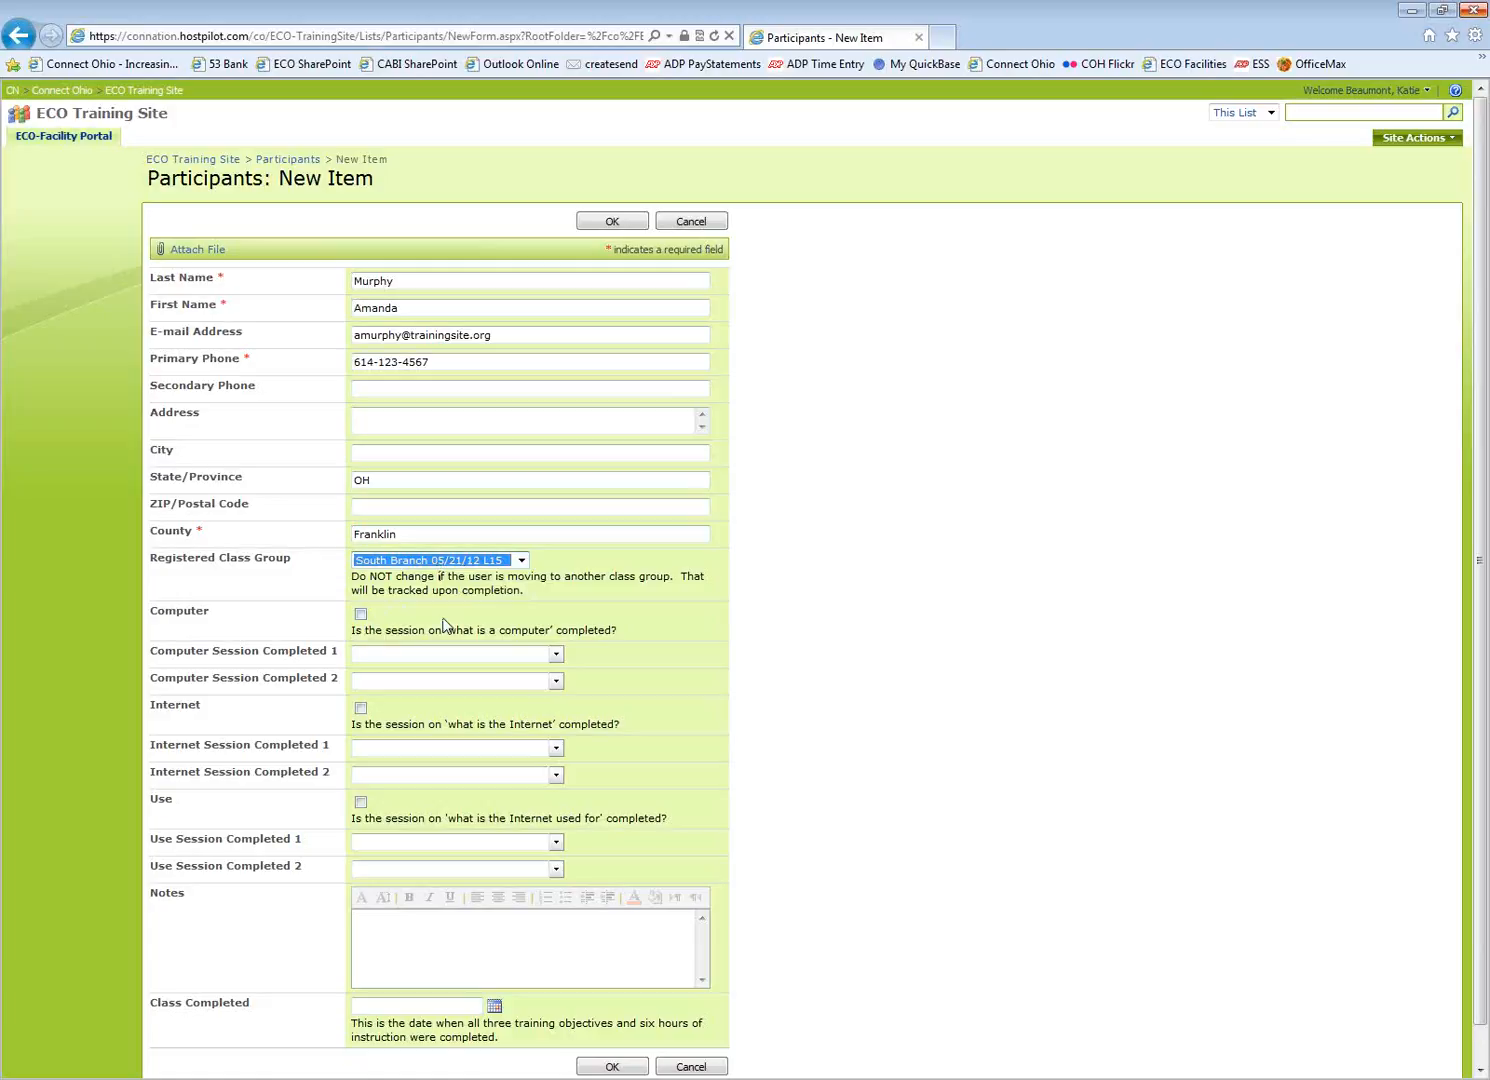
Set the first Computer, Internet and Use sessions to South Branch CS 05/21/12, IS 05/22/12, US 05/23/12
click(556, 655)
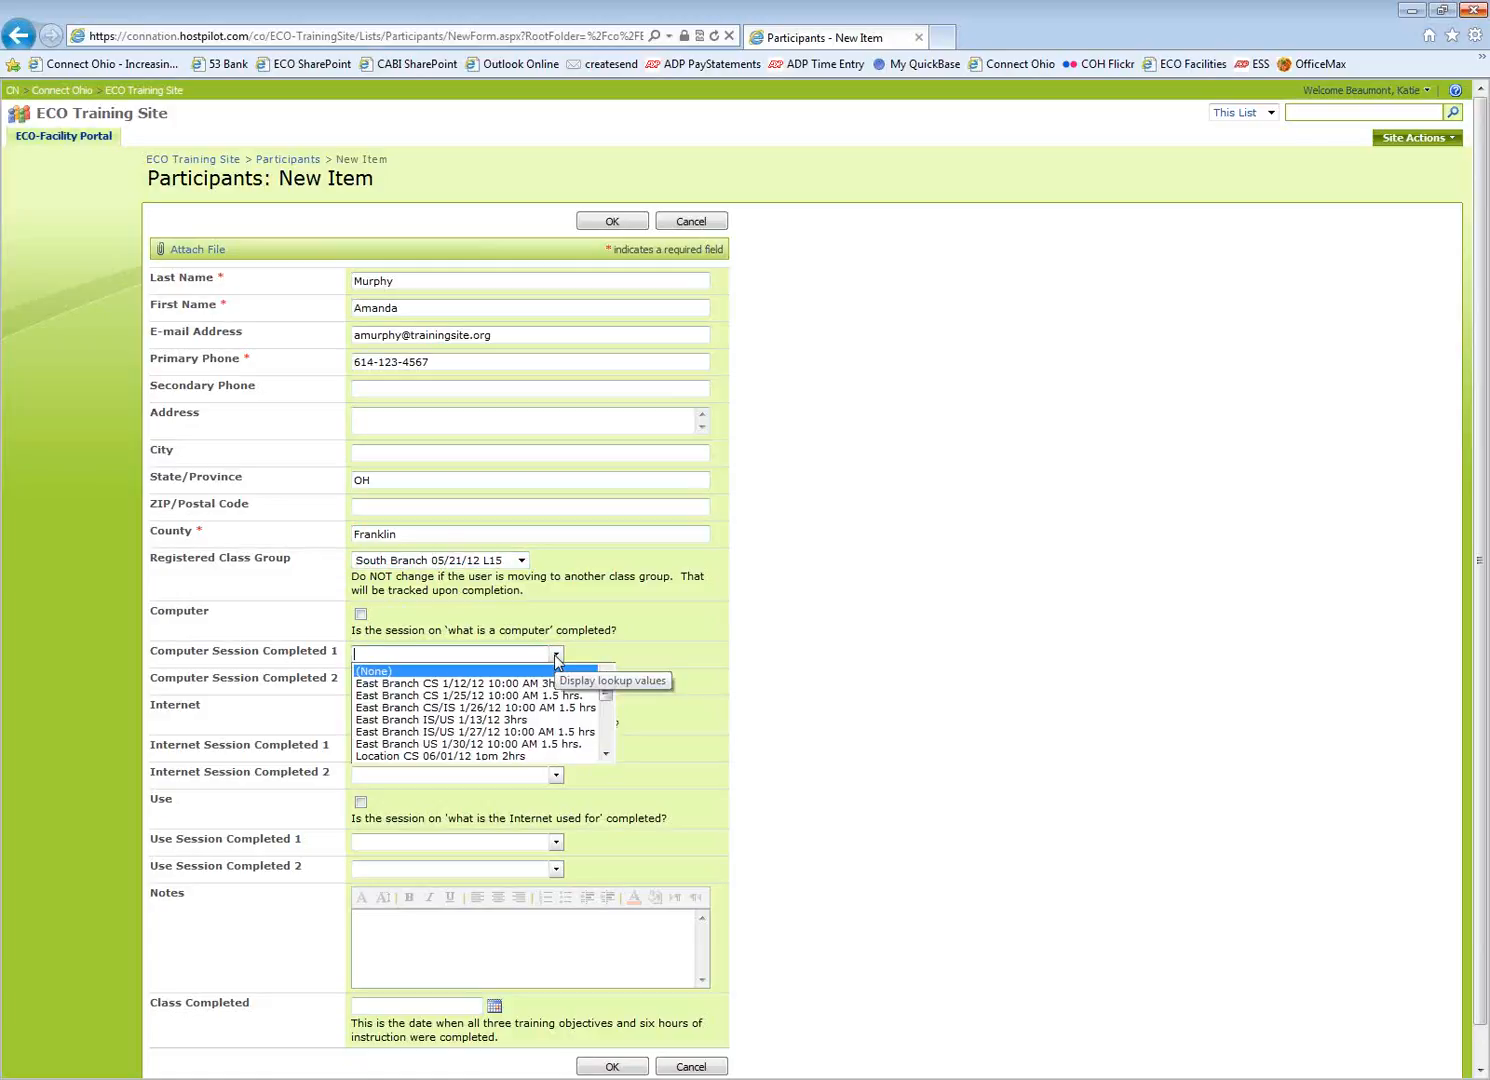
drag(606, 695, 609, 743)
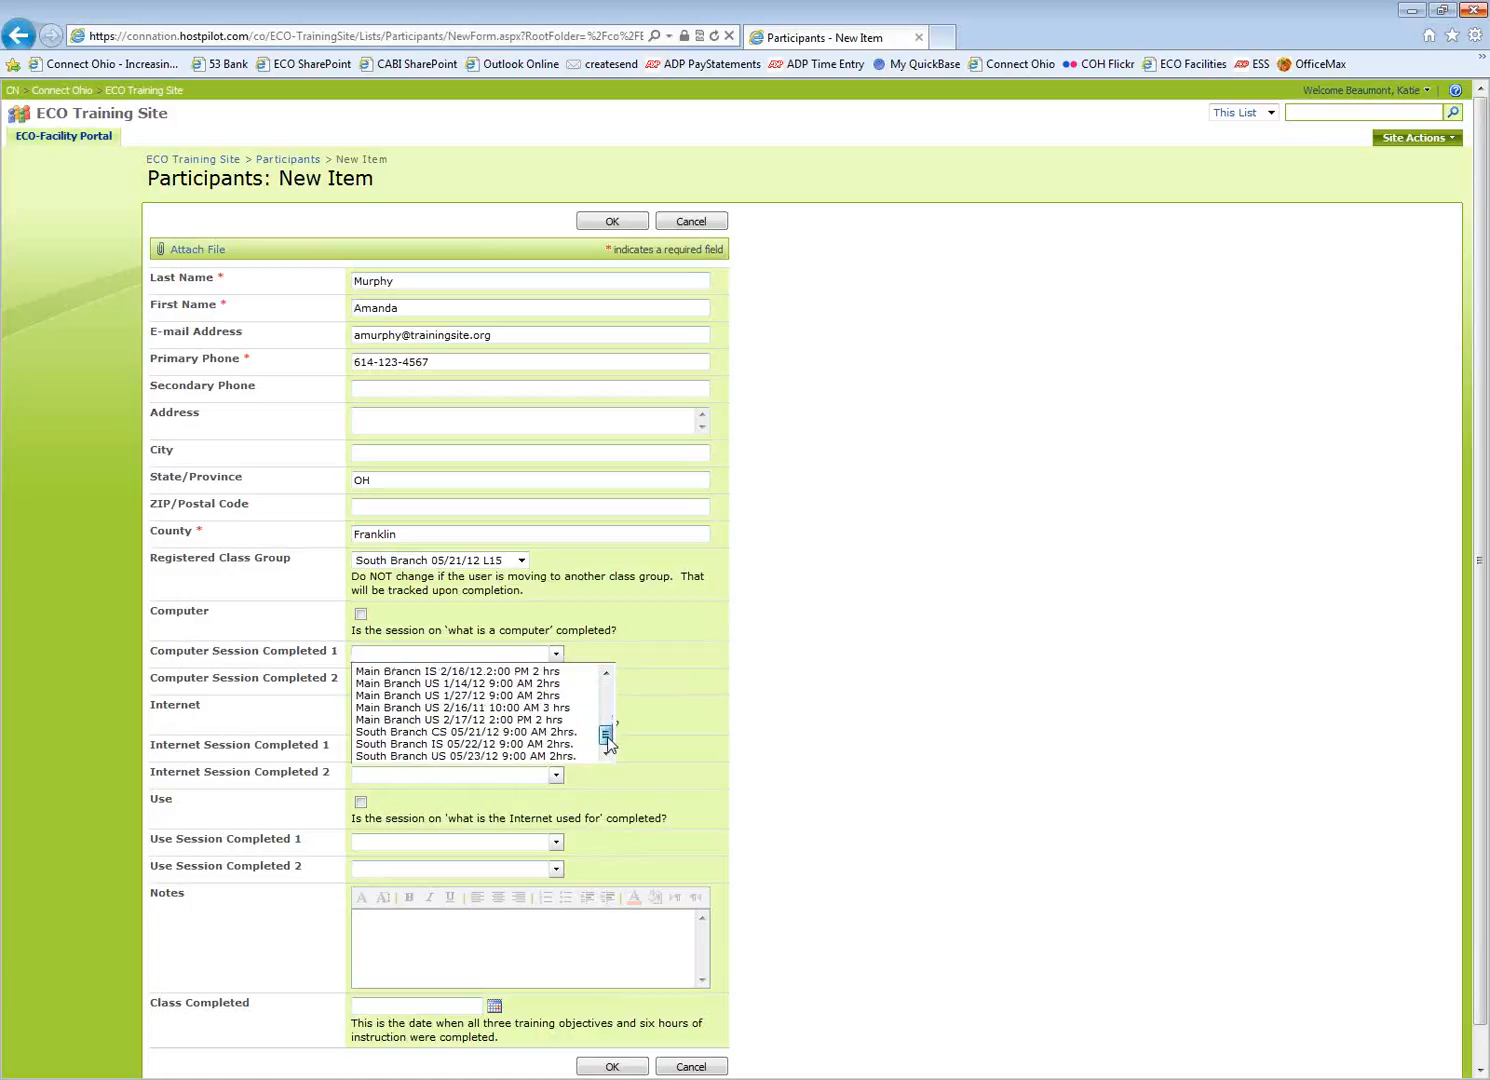
click(479, 734)
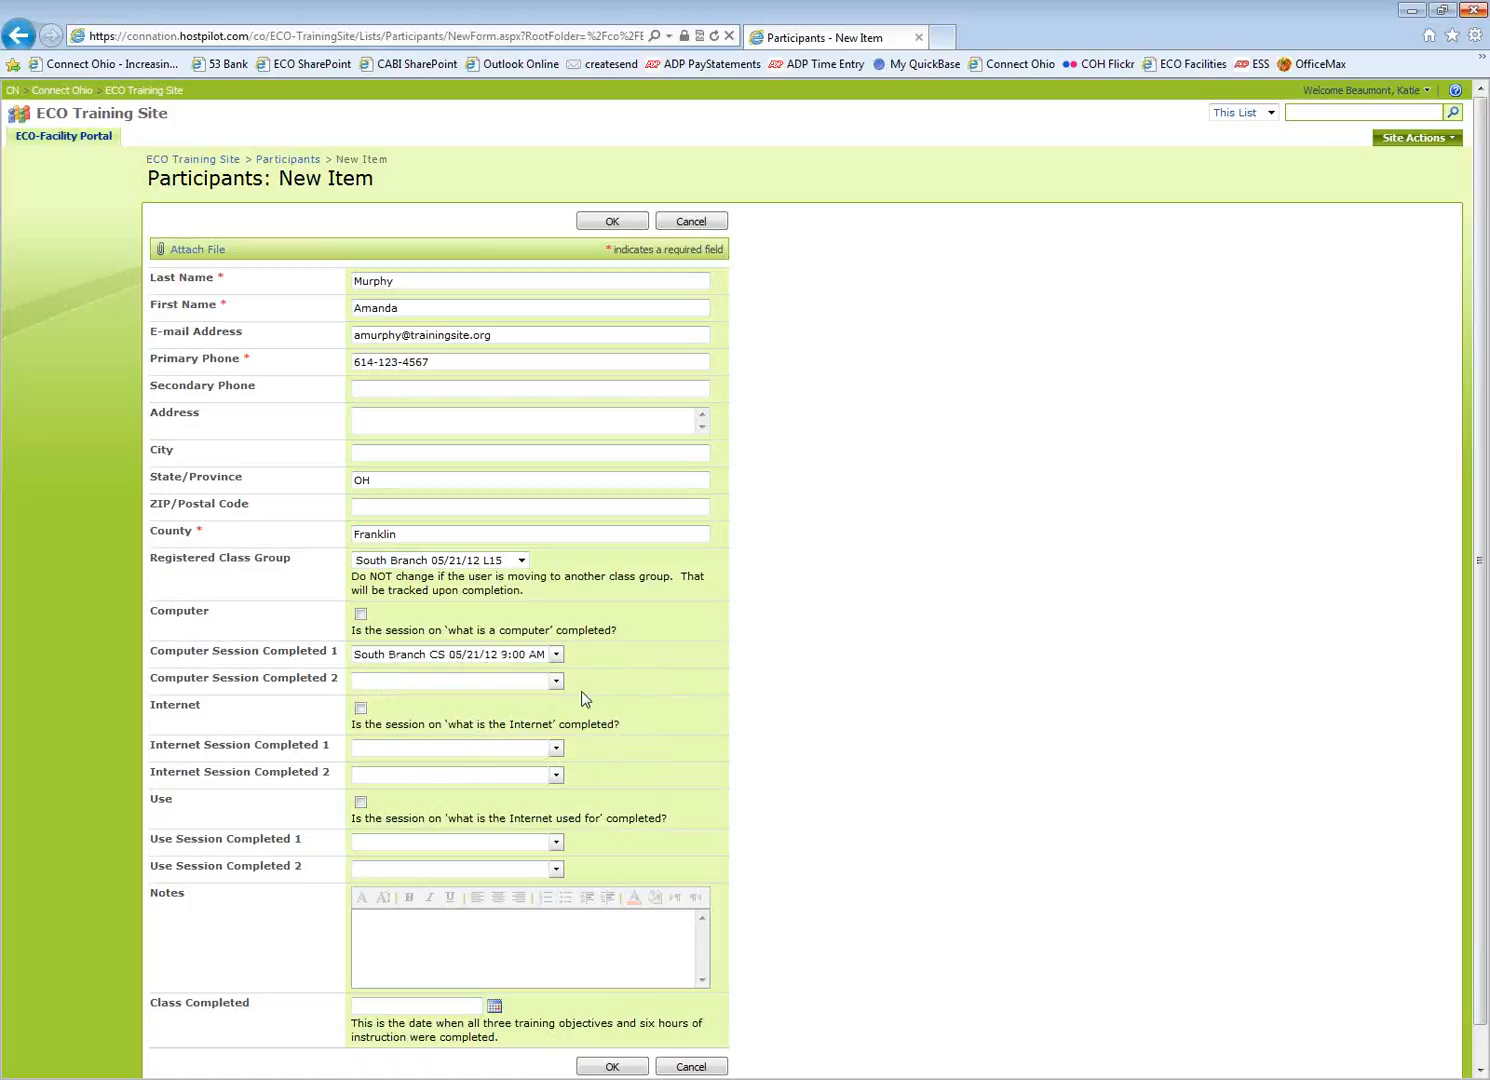
scroll(572, 720, down, 1)
click(556, 711)
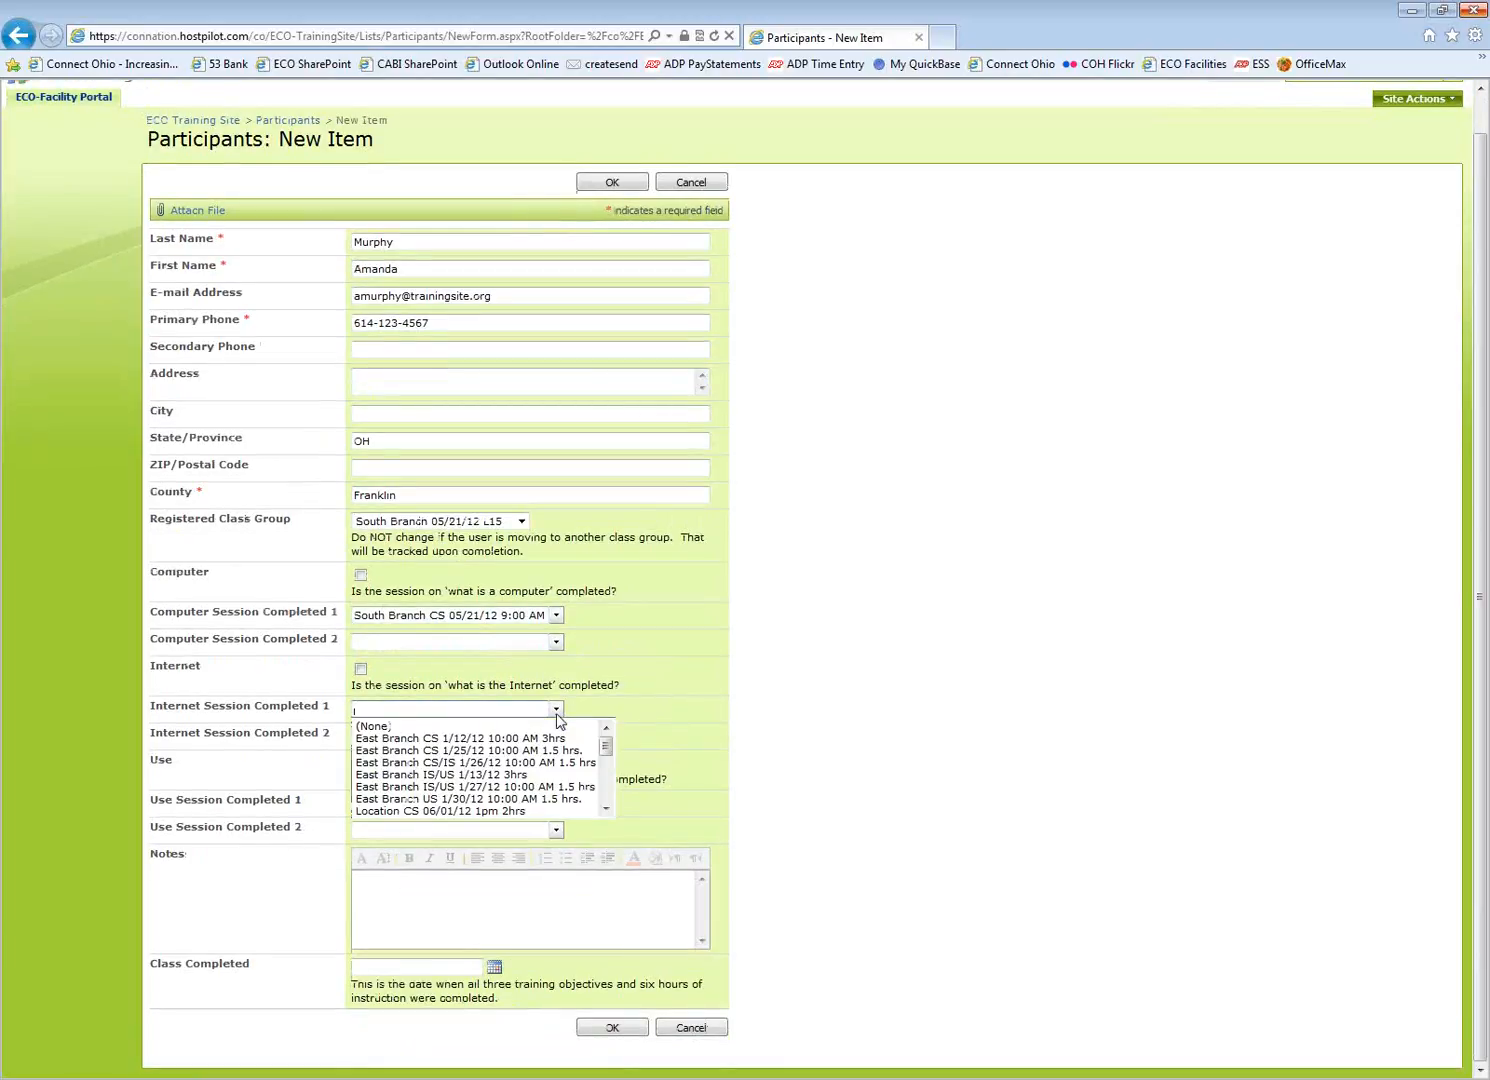
drag(604, 751, 606, 790)
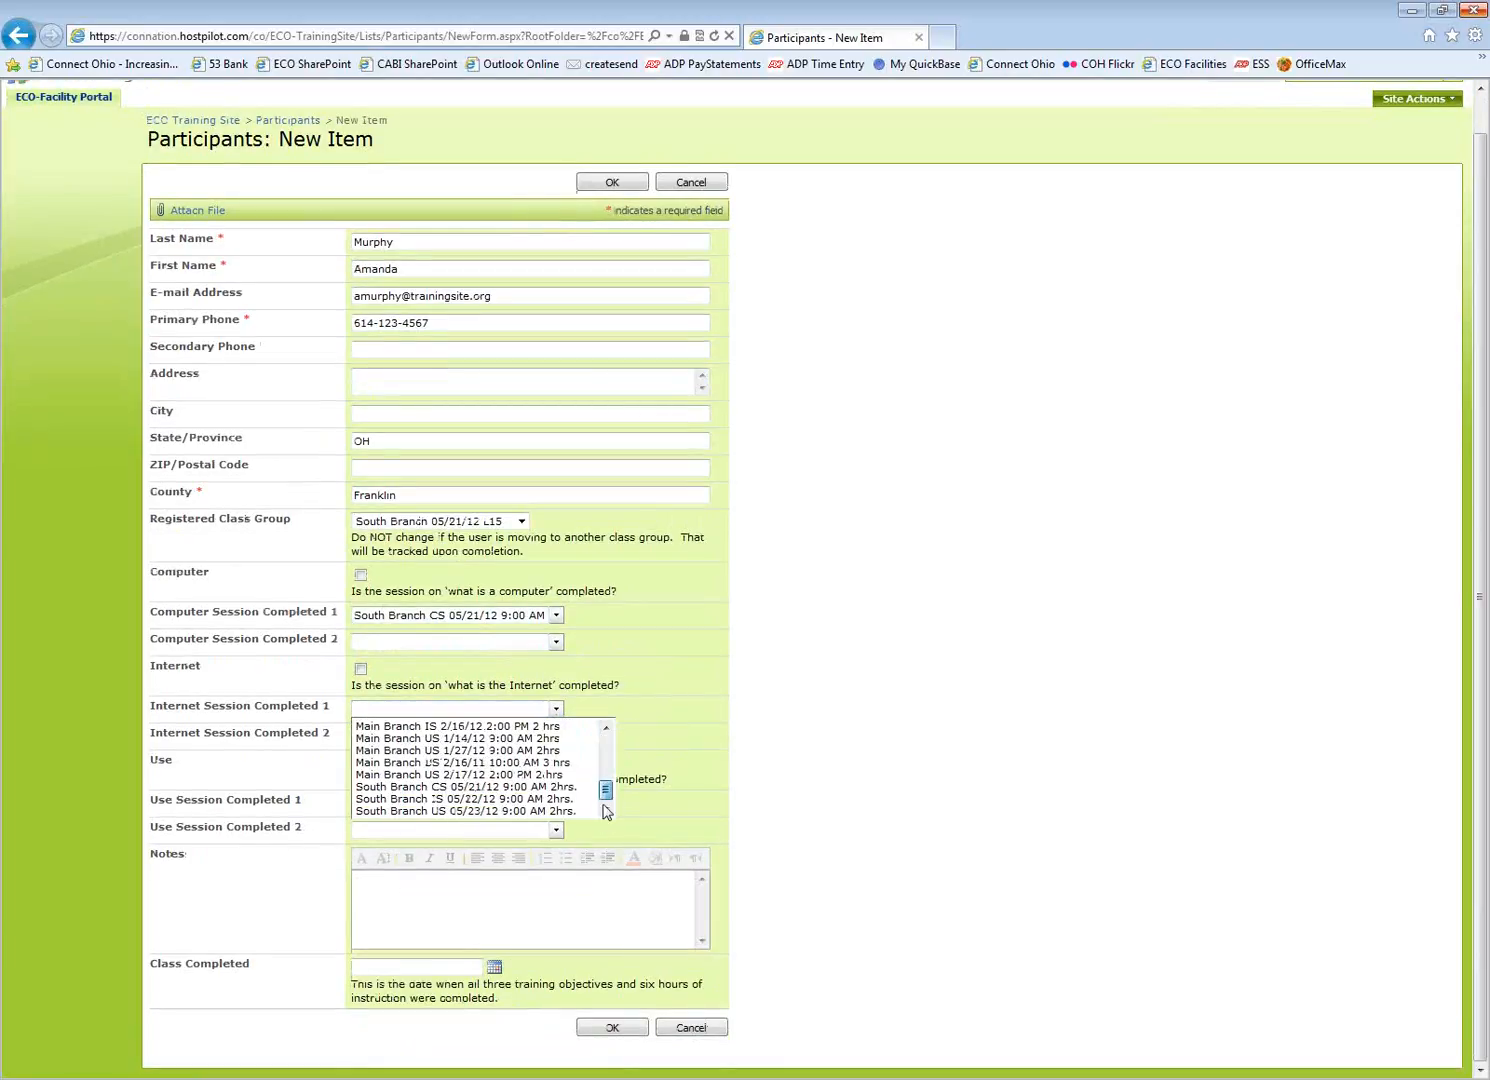
click(446, 799)
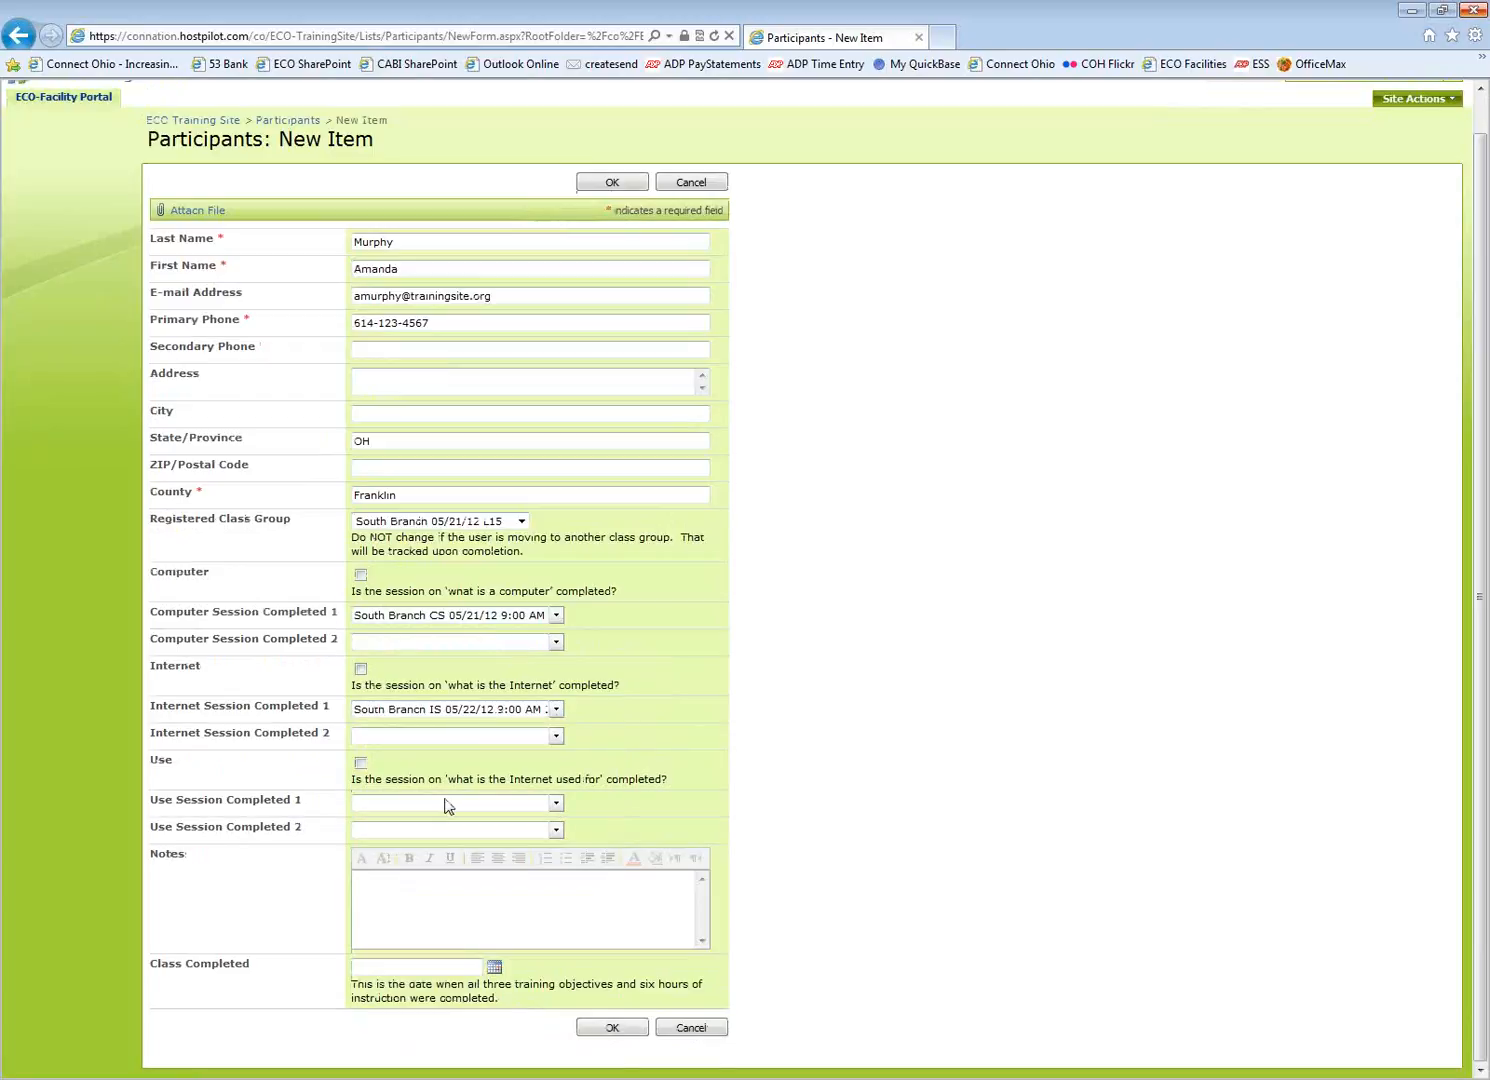
click(556, 804)
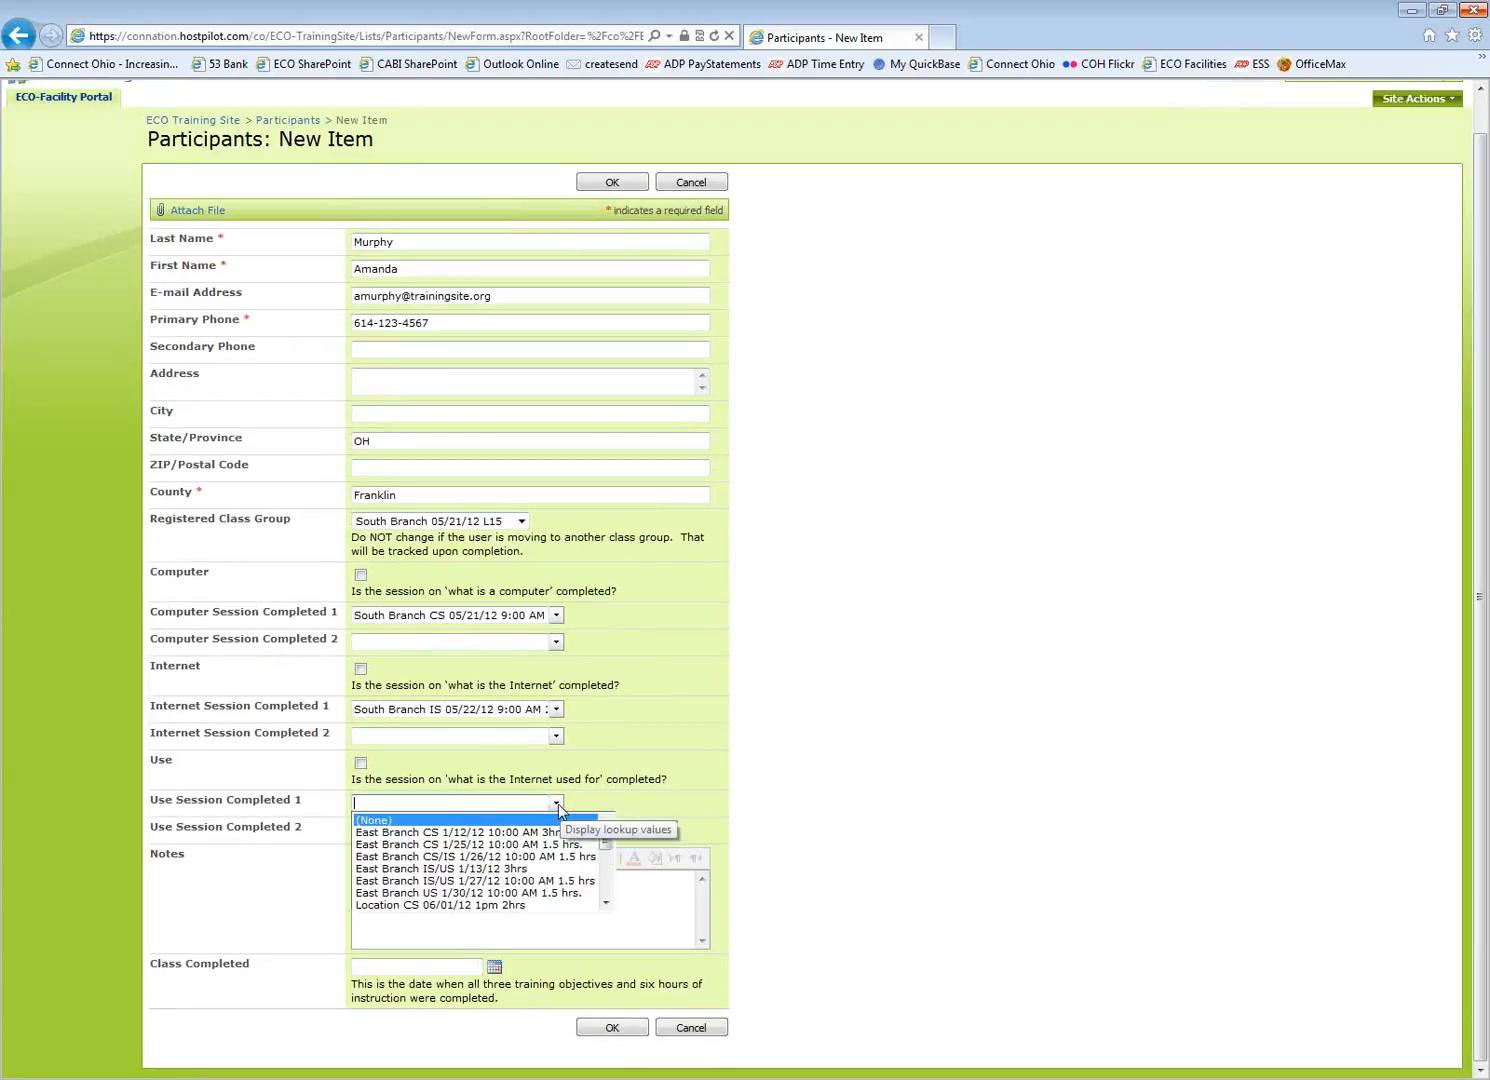
drag(606, 845, 607, 902)
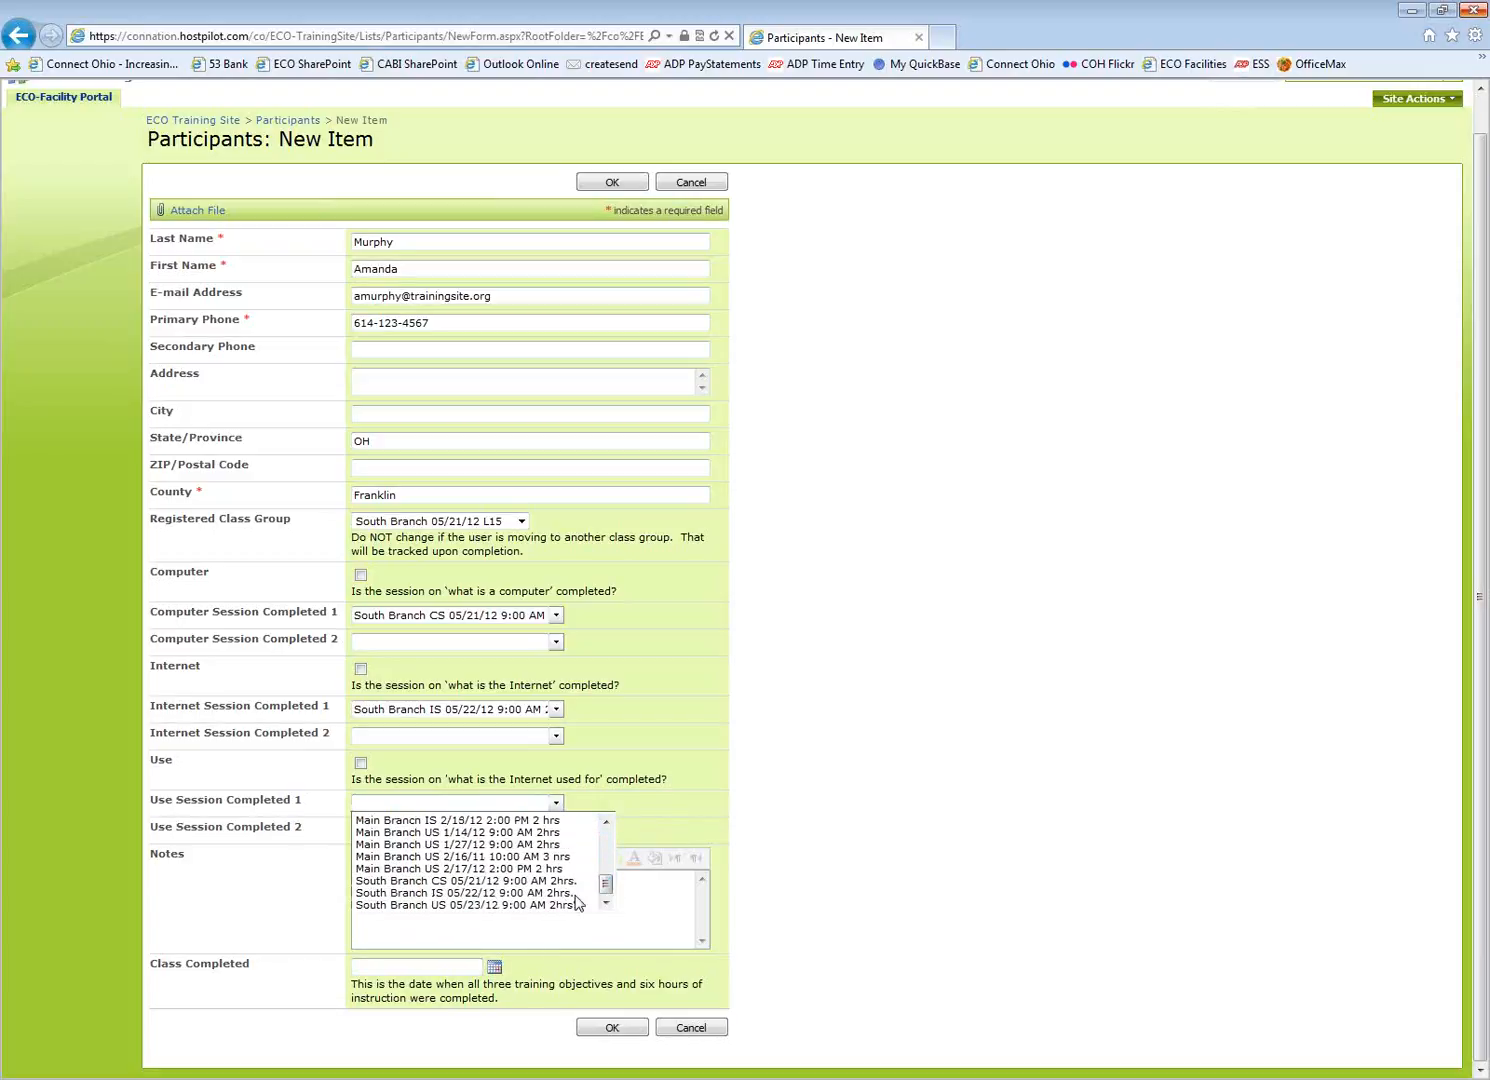
click(521, 905)
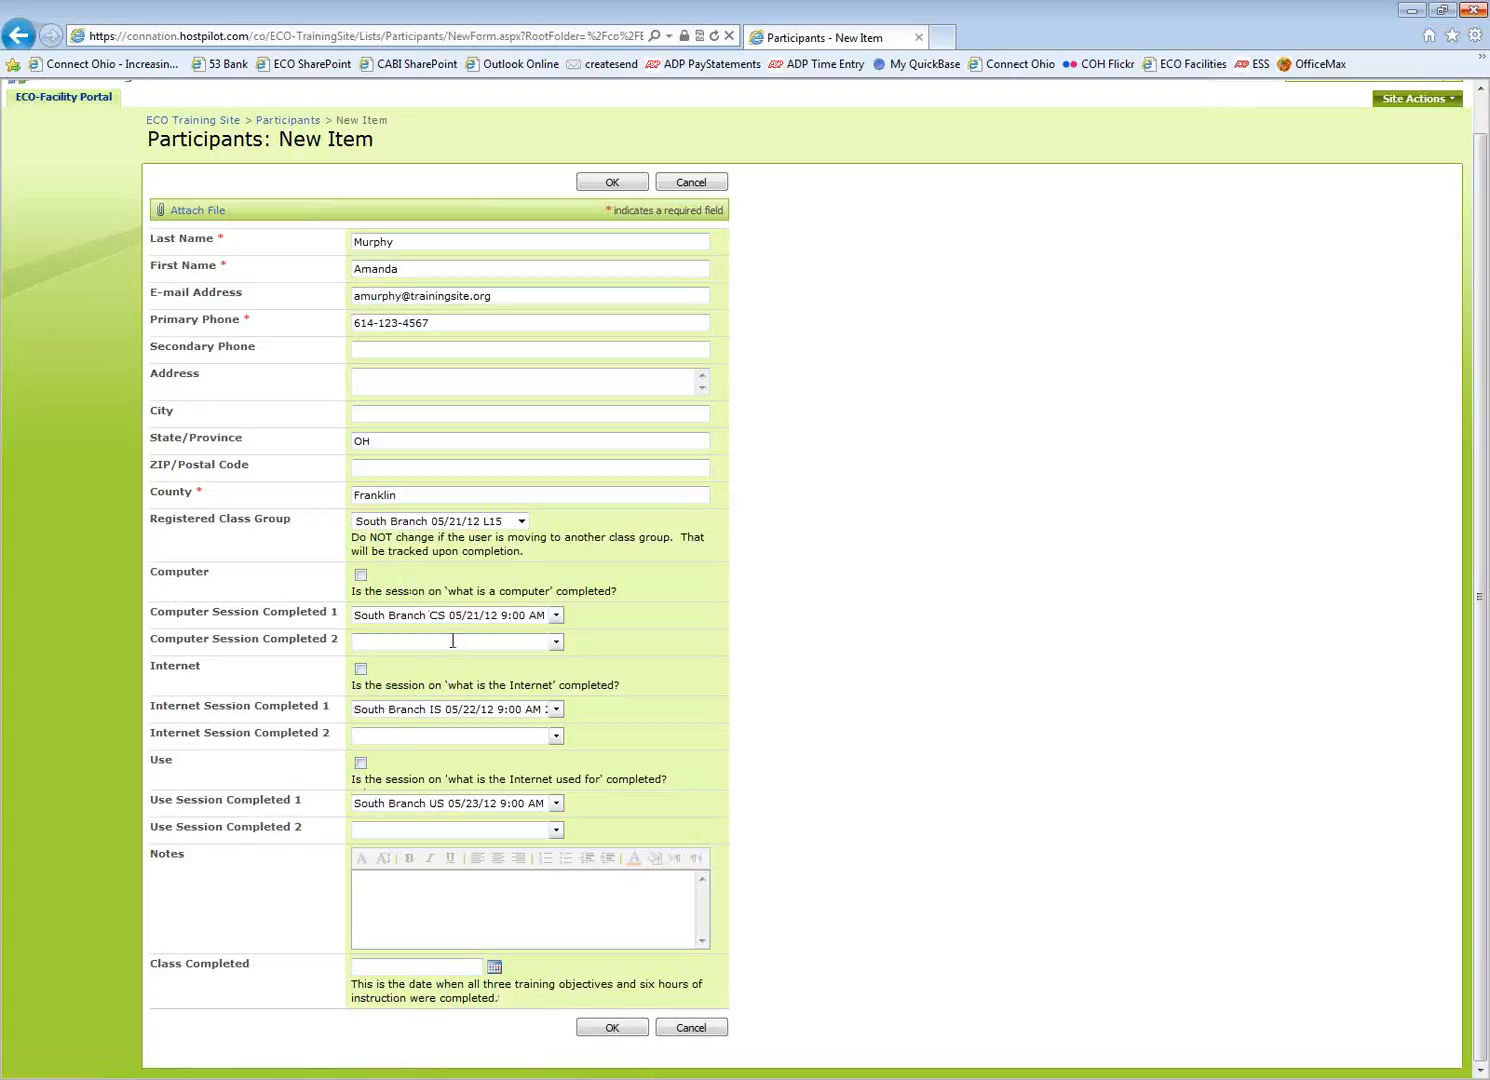
Pick May 19, 2012 as the Class Completed date from the calendar, then clear the day for correction
click(495, 968)
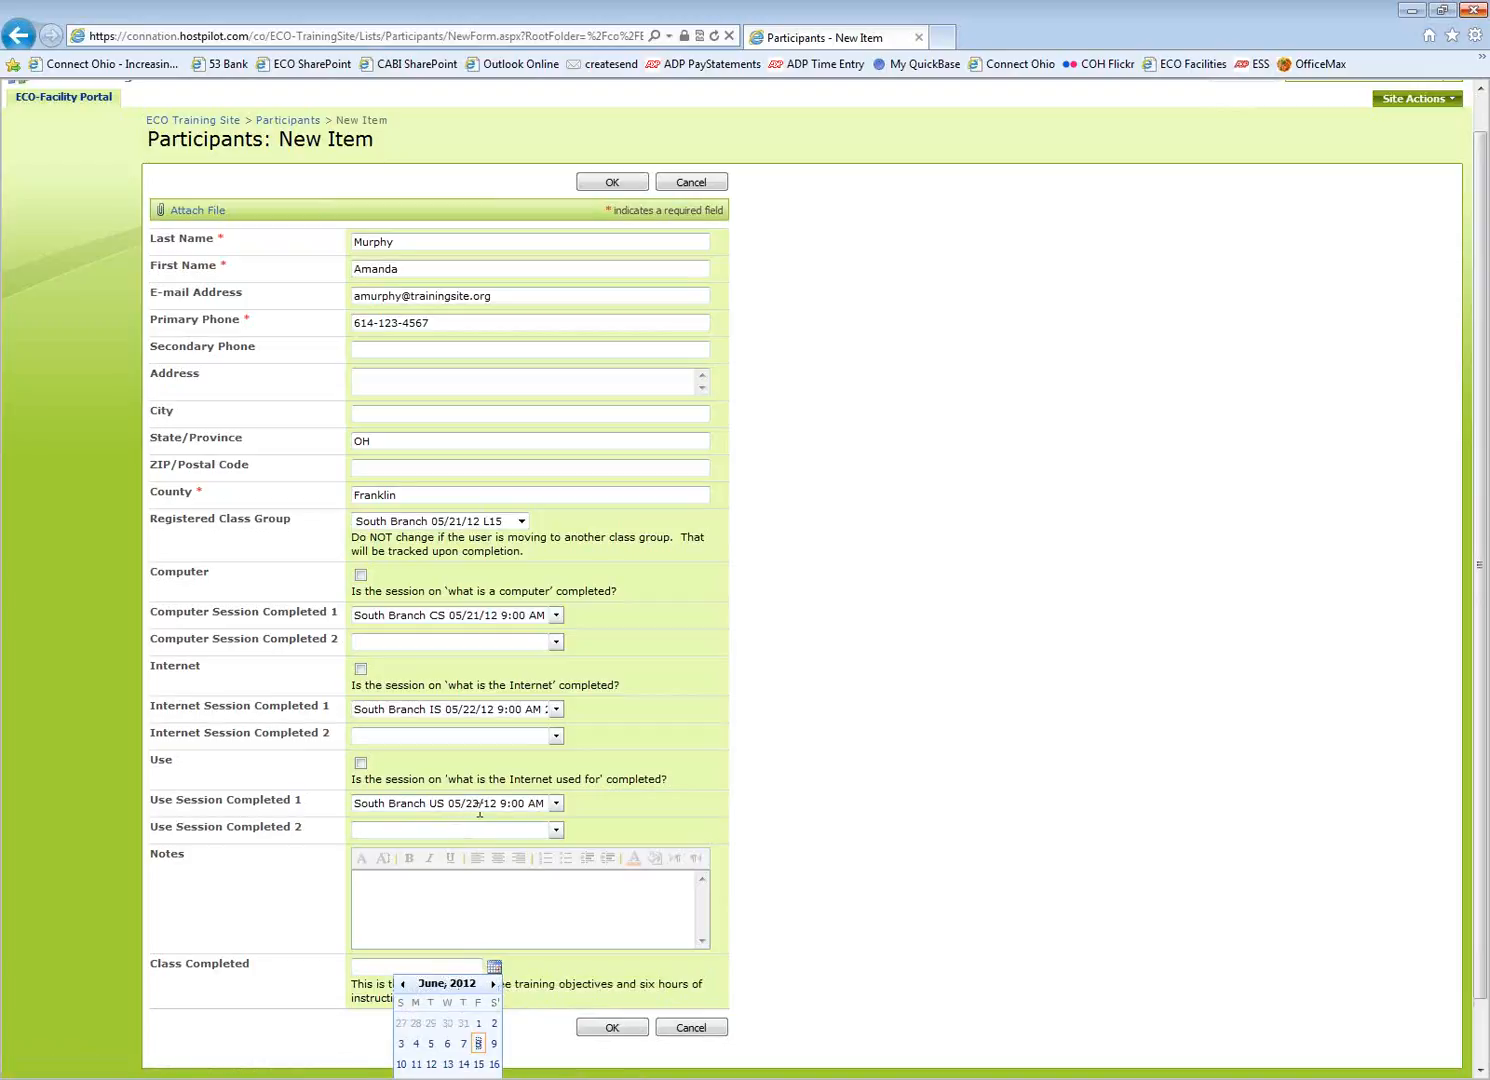
click(403, 986)
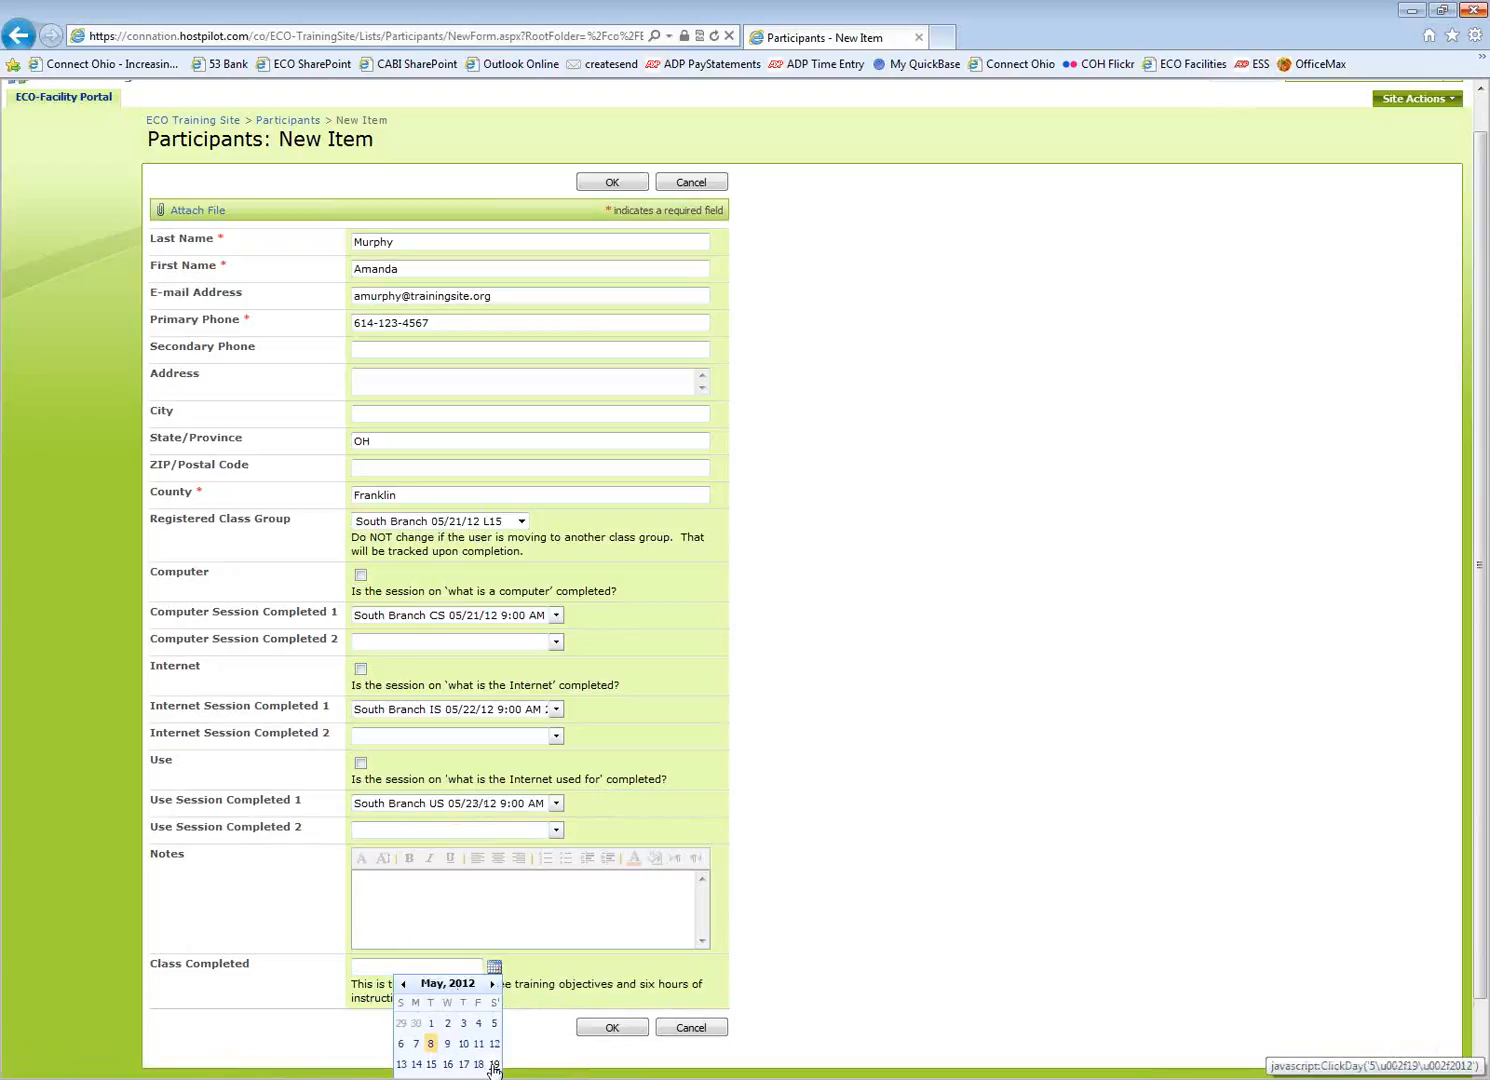
click(492, 986)
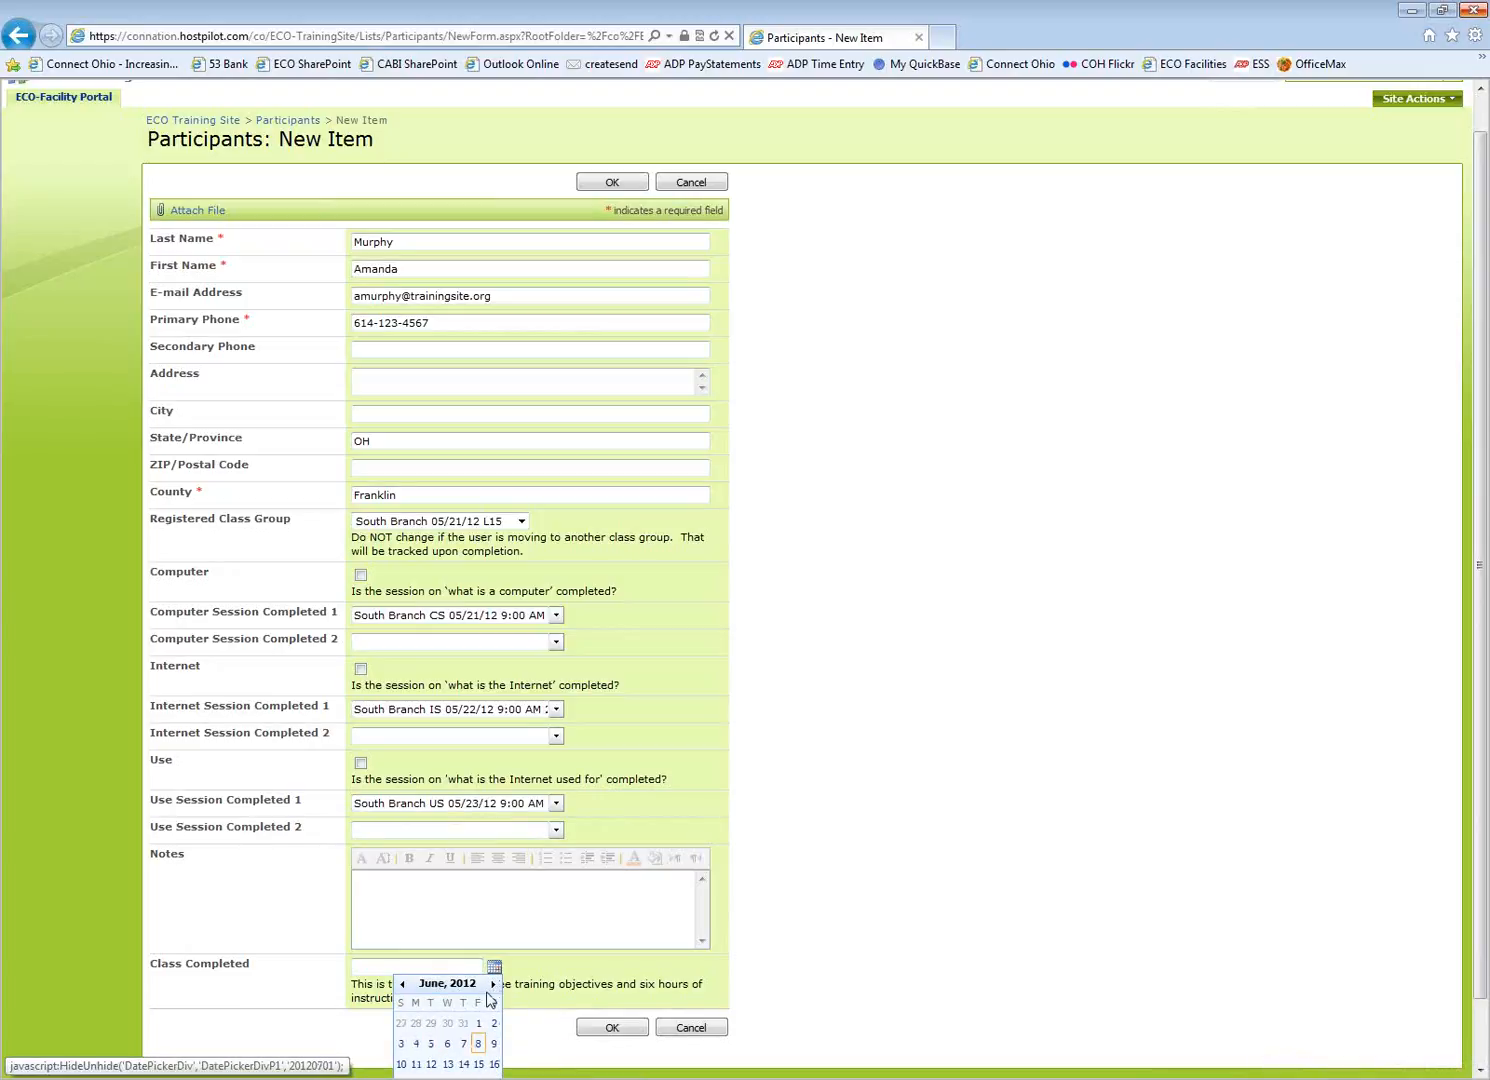
click(403, 986)
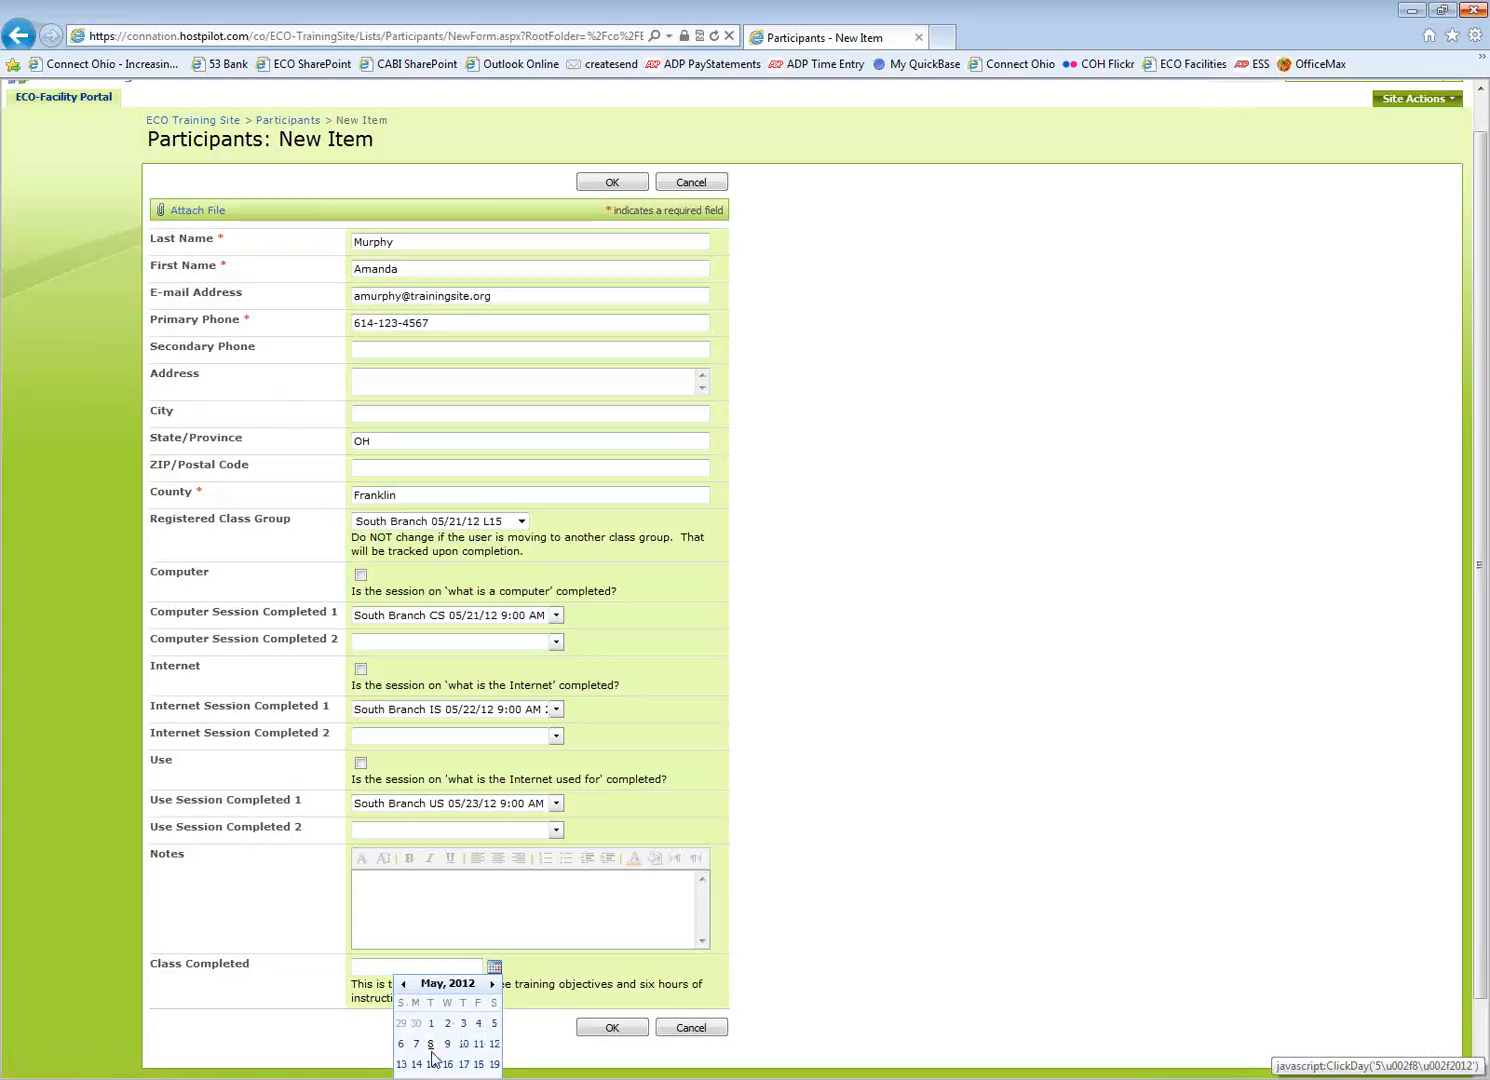
click(494, 1065)
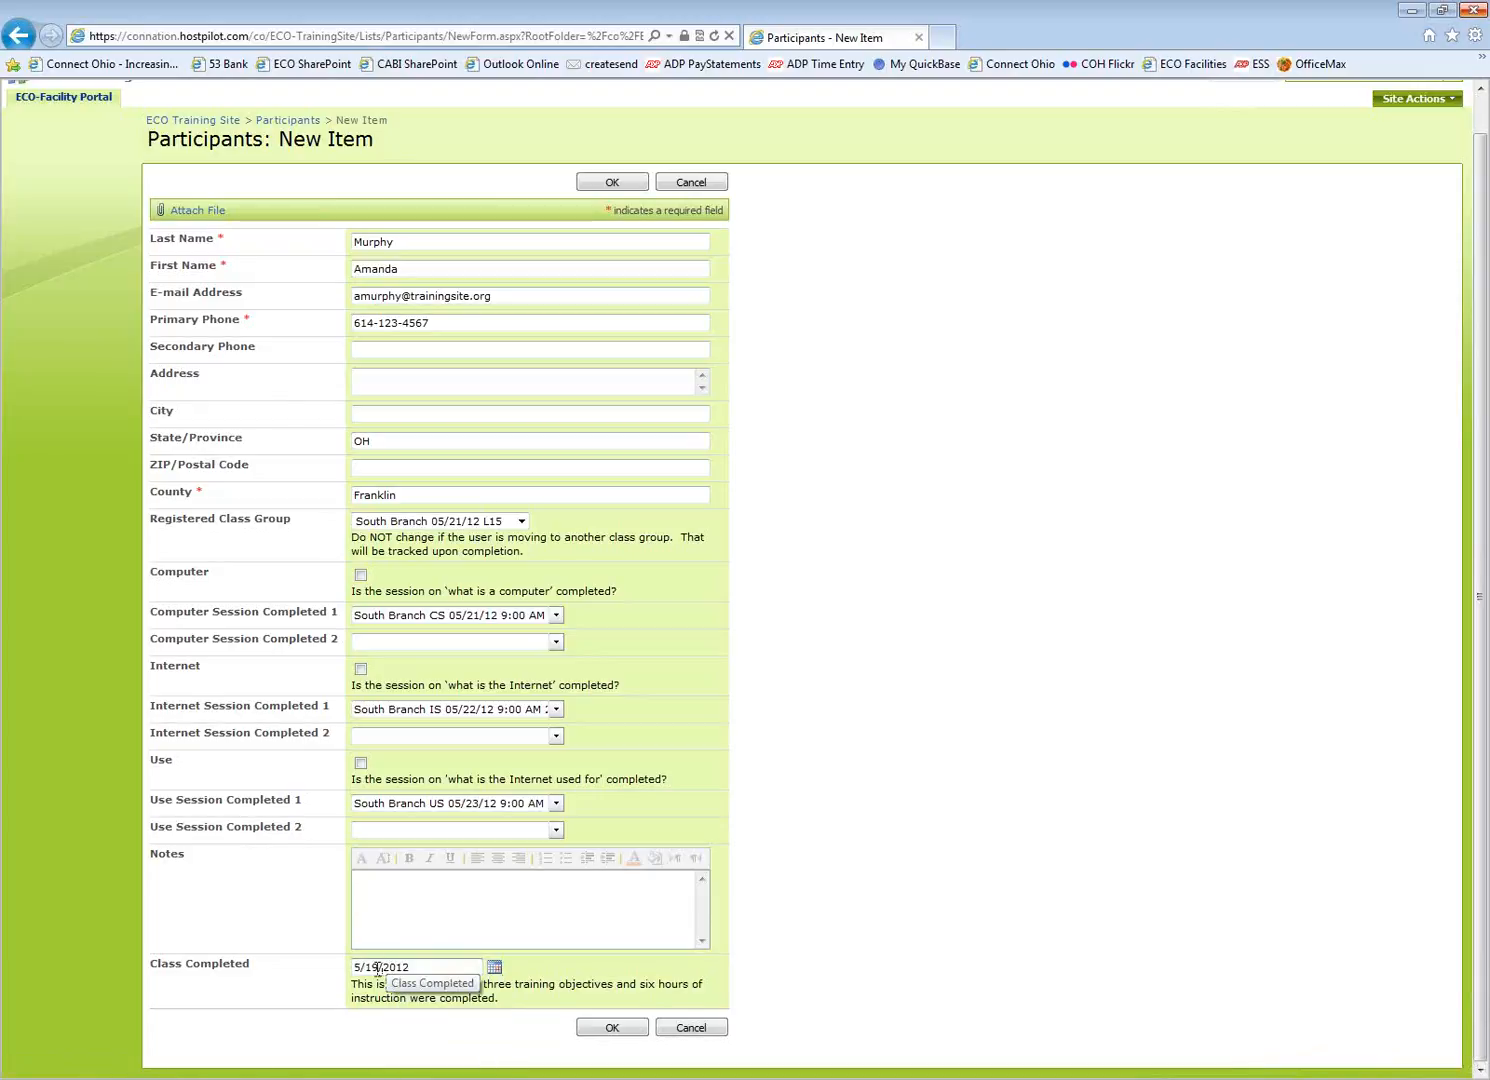
key(BackSpace)
key(BackSpace)
Correct the completion day to 23 (5/23/2012), save the participant, and expand the South Branch 05/21/12 L15 group
text(23)
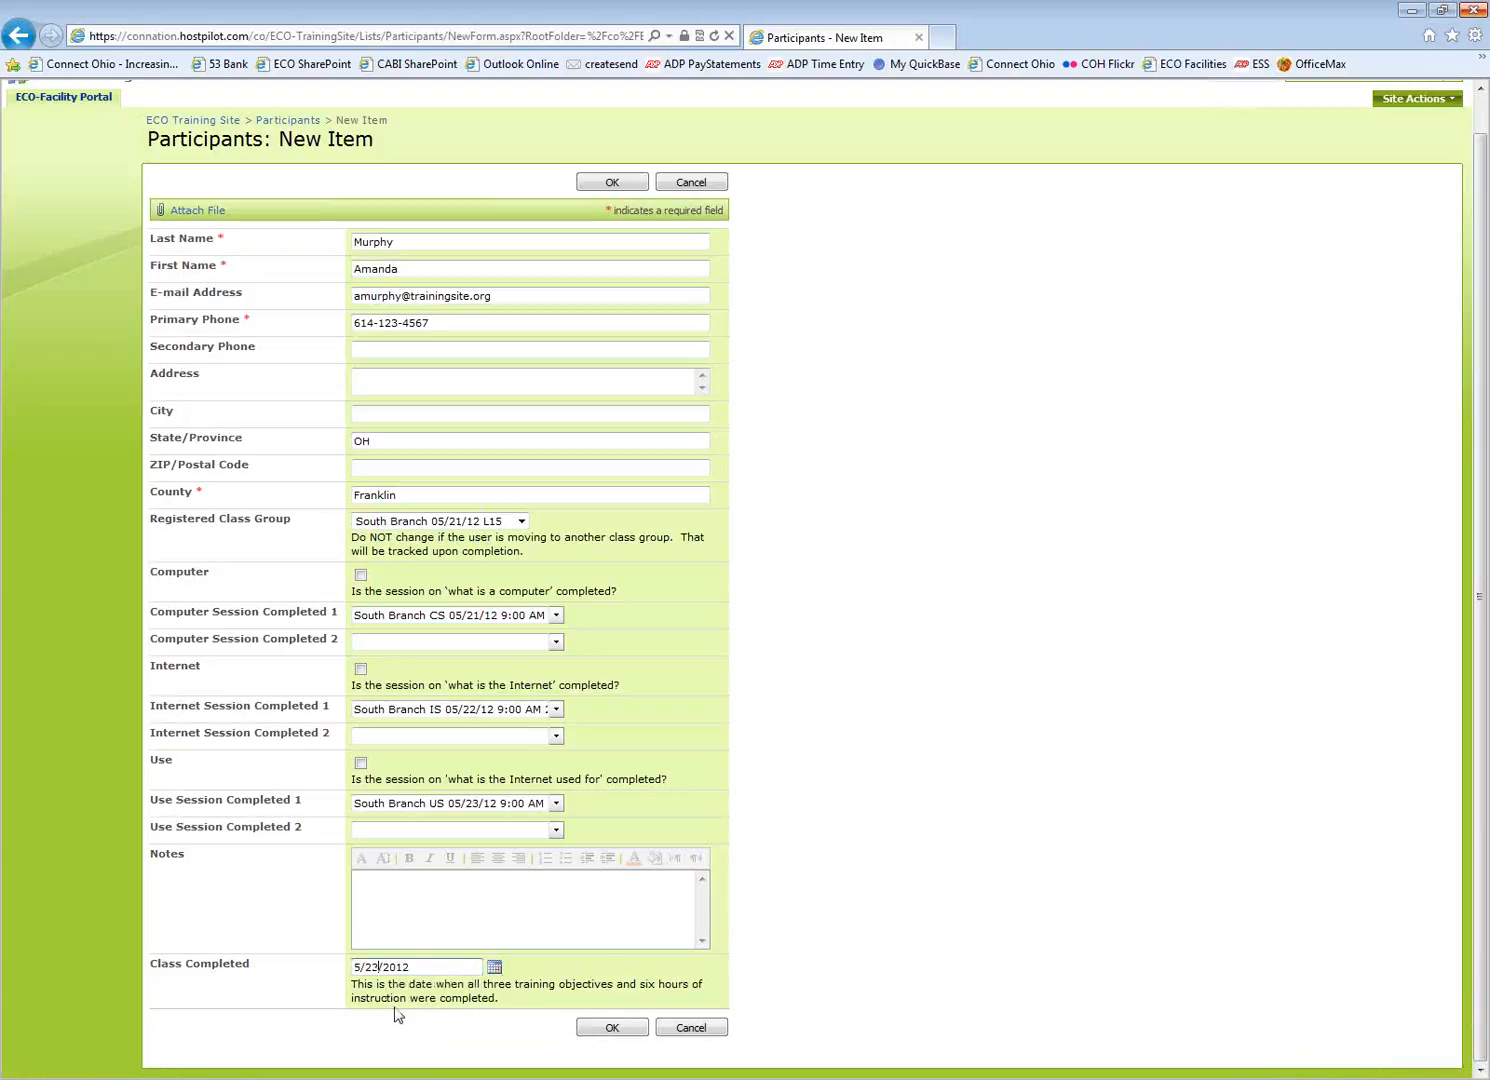
click(612, 1027)
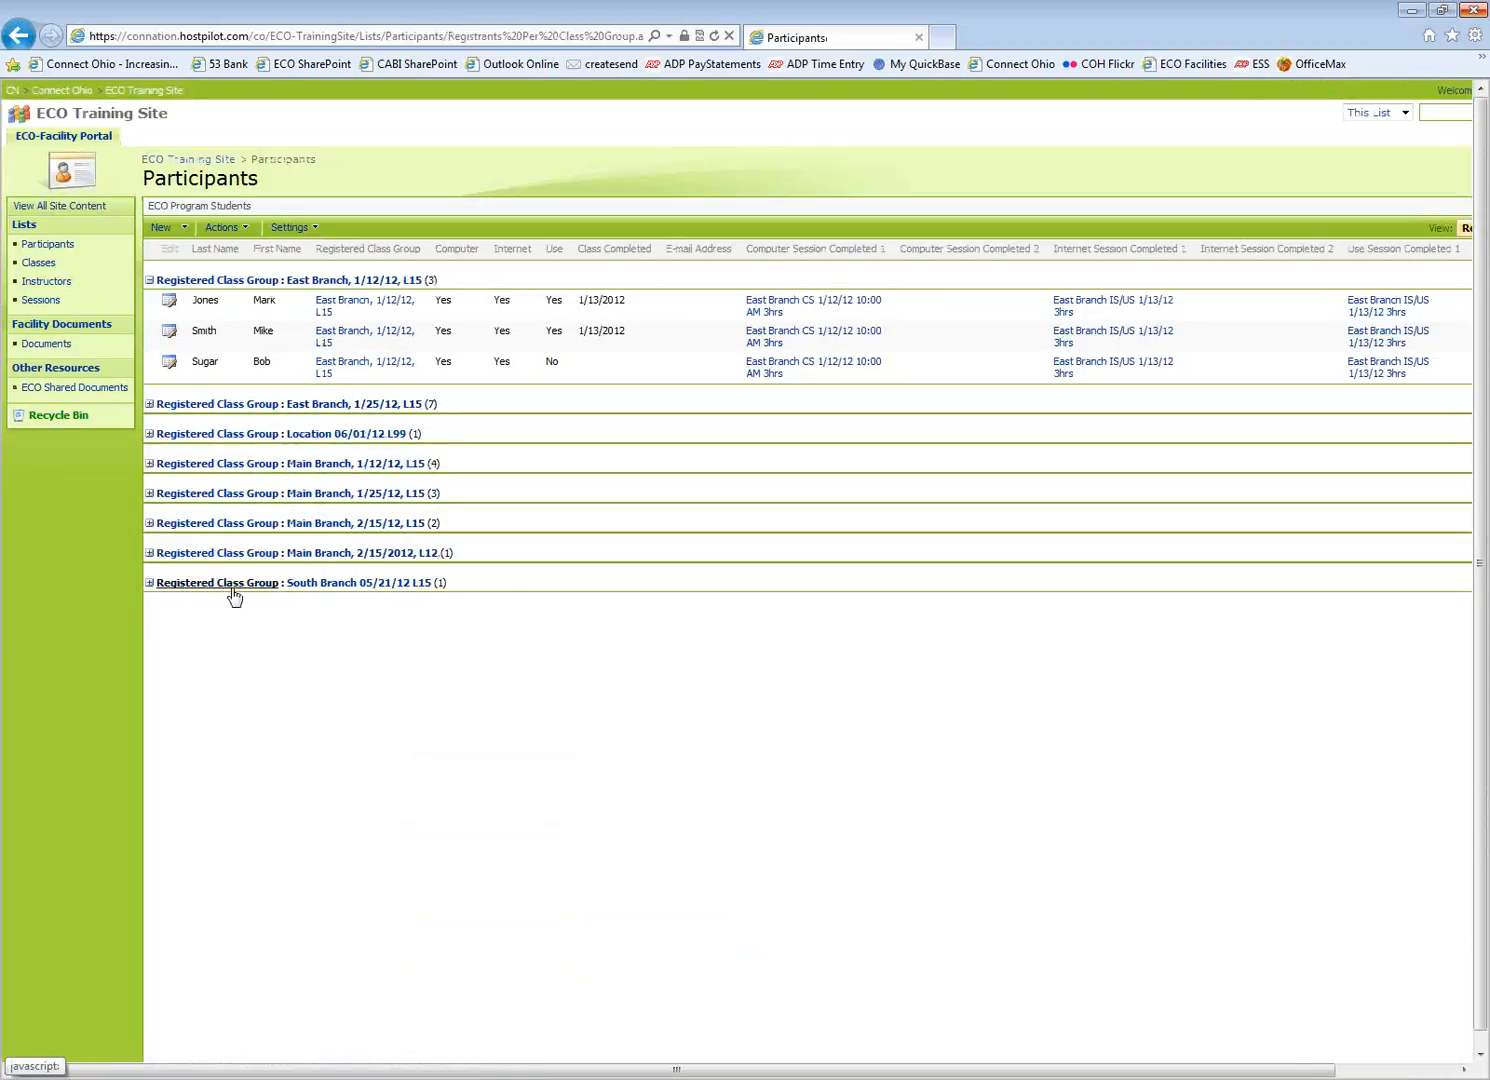
click(150, 584)
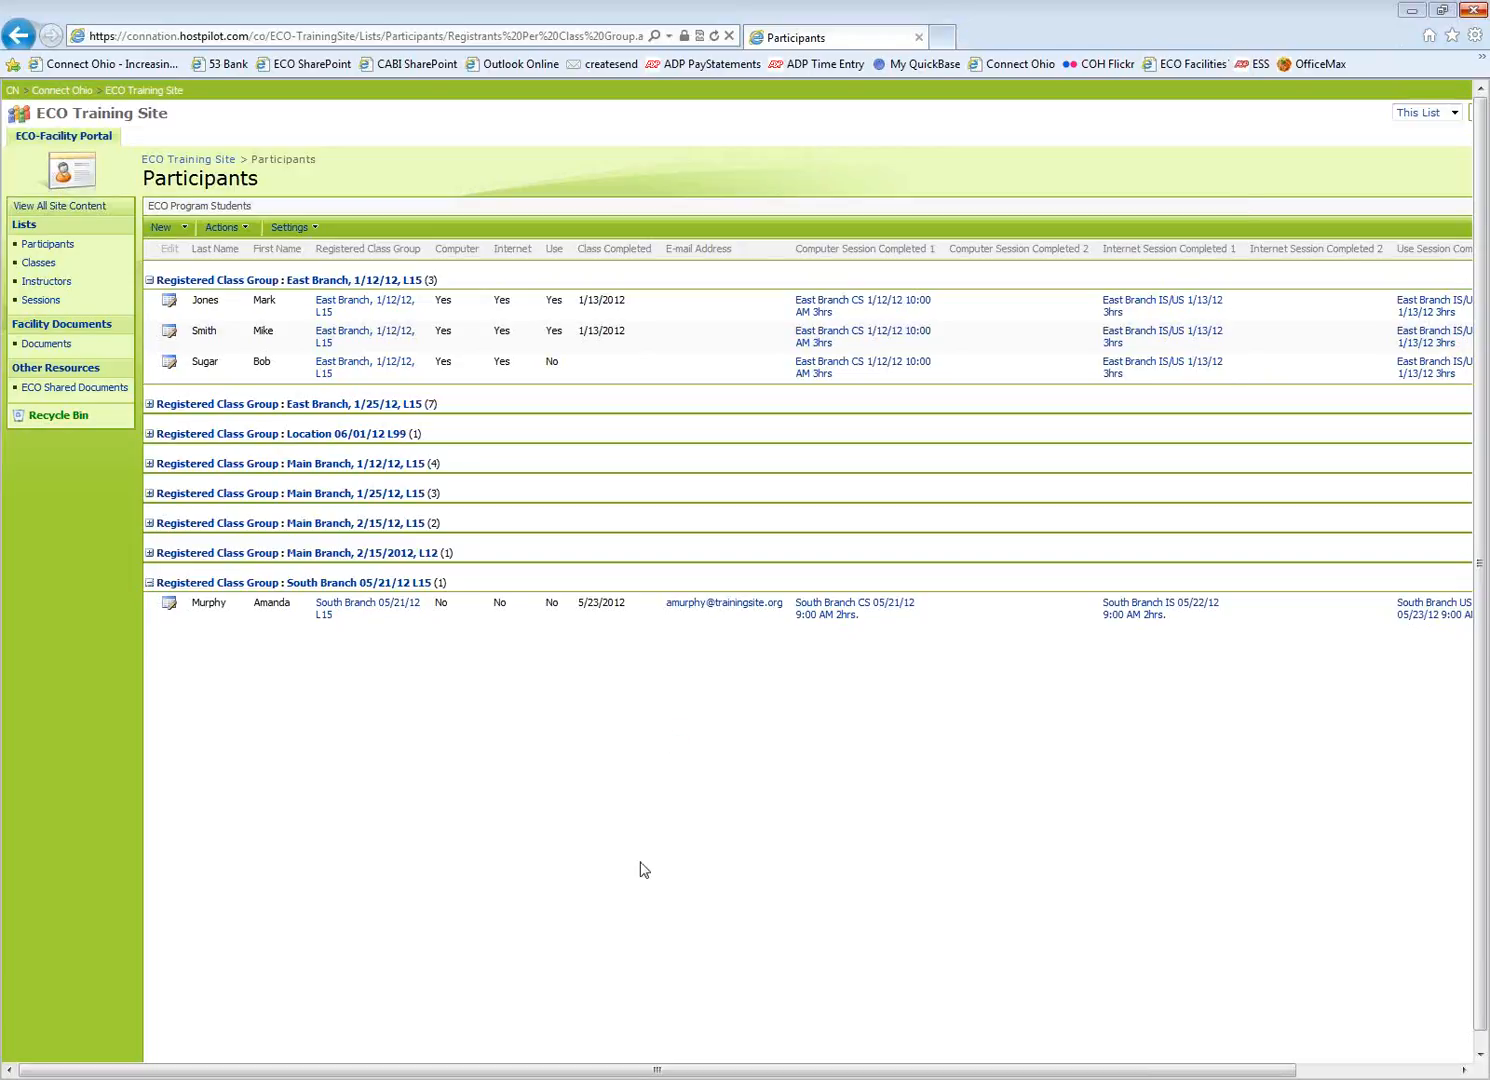
drag(598, 1073, 696, 1071)
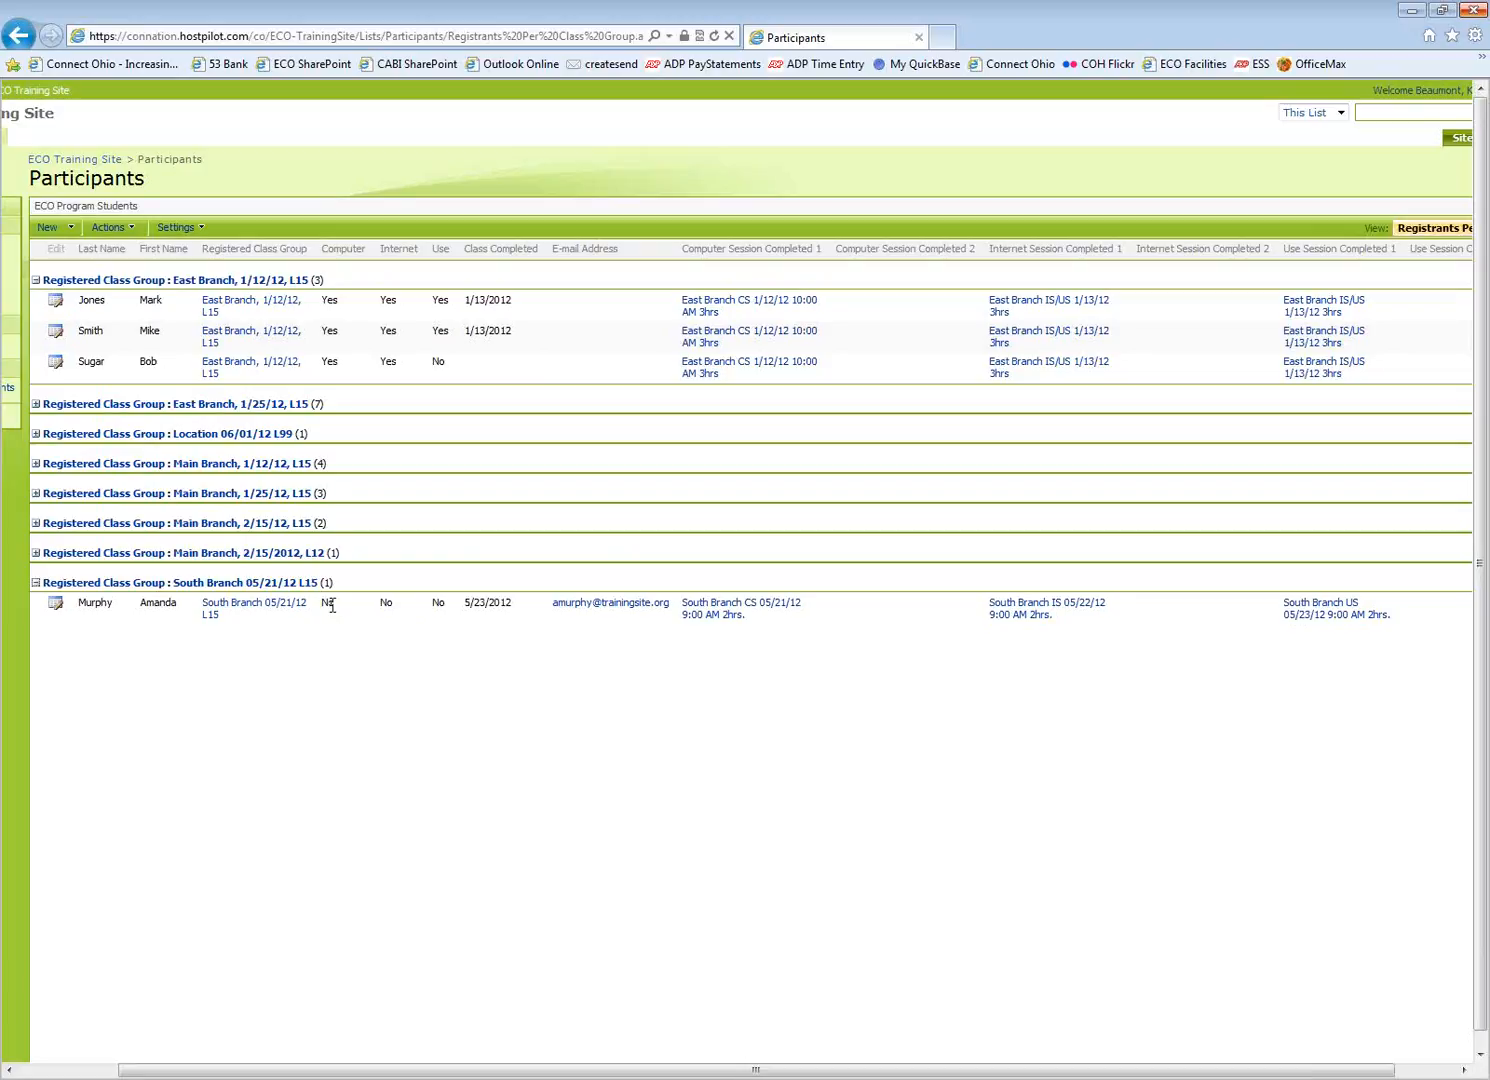
Edit the participant to tick the Computer, Internet and Use topics, and save
click(55, 603)
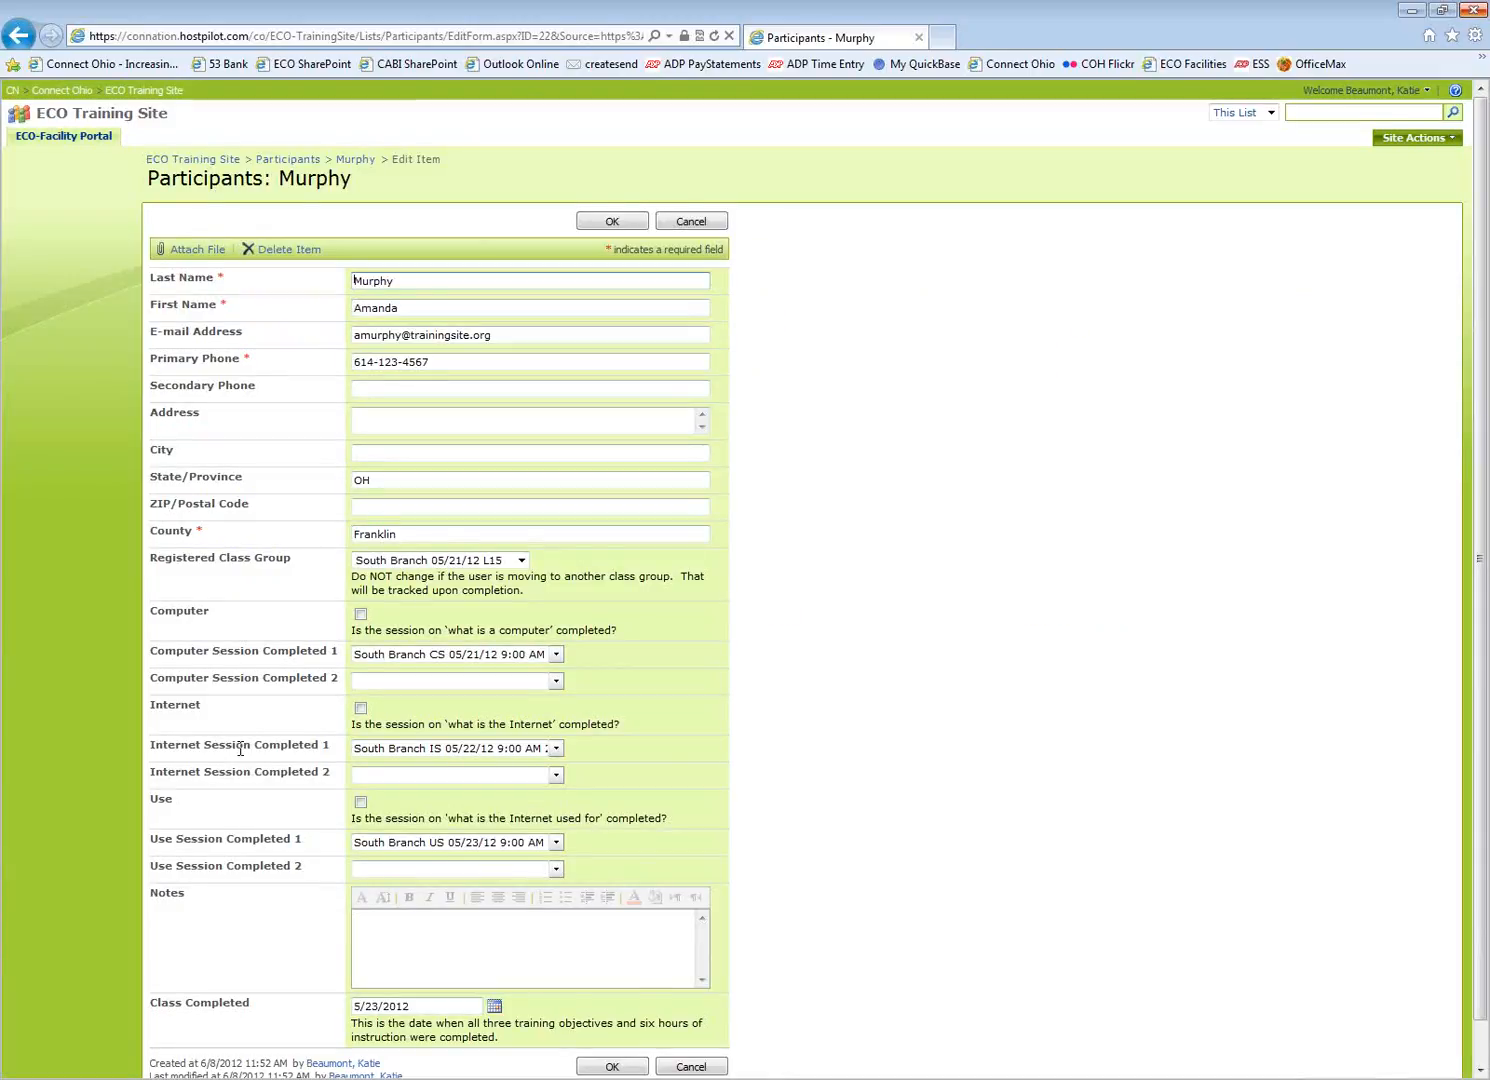
scroll(240, 748, down, 1)
click(361, 570)
click(361, 663)
click(361, 758)
click(604, 1022)
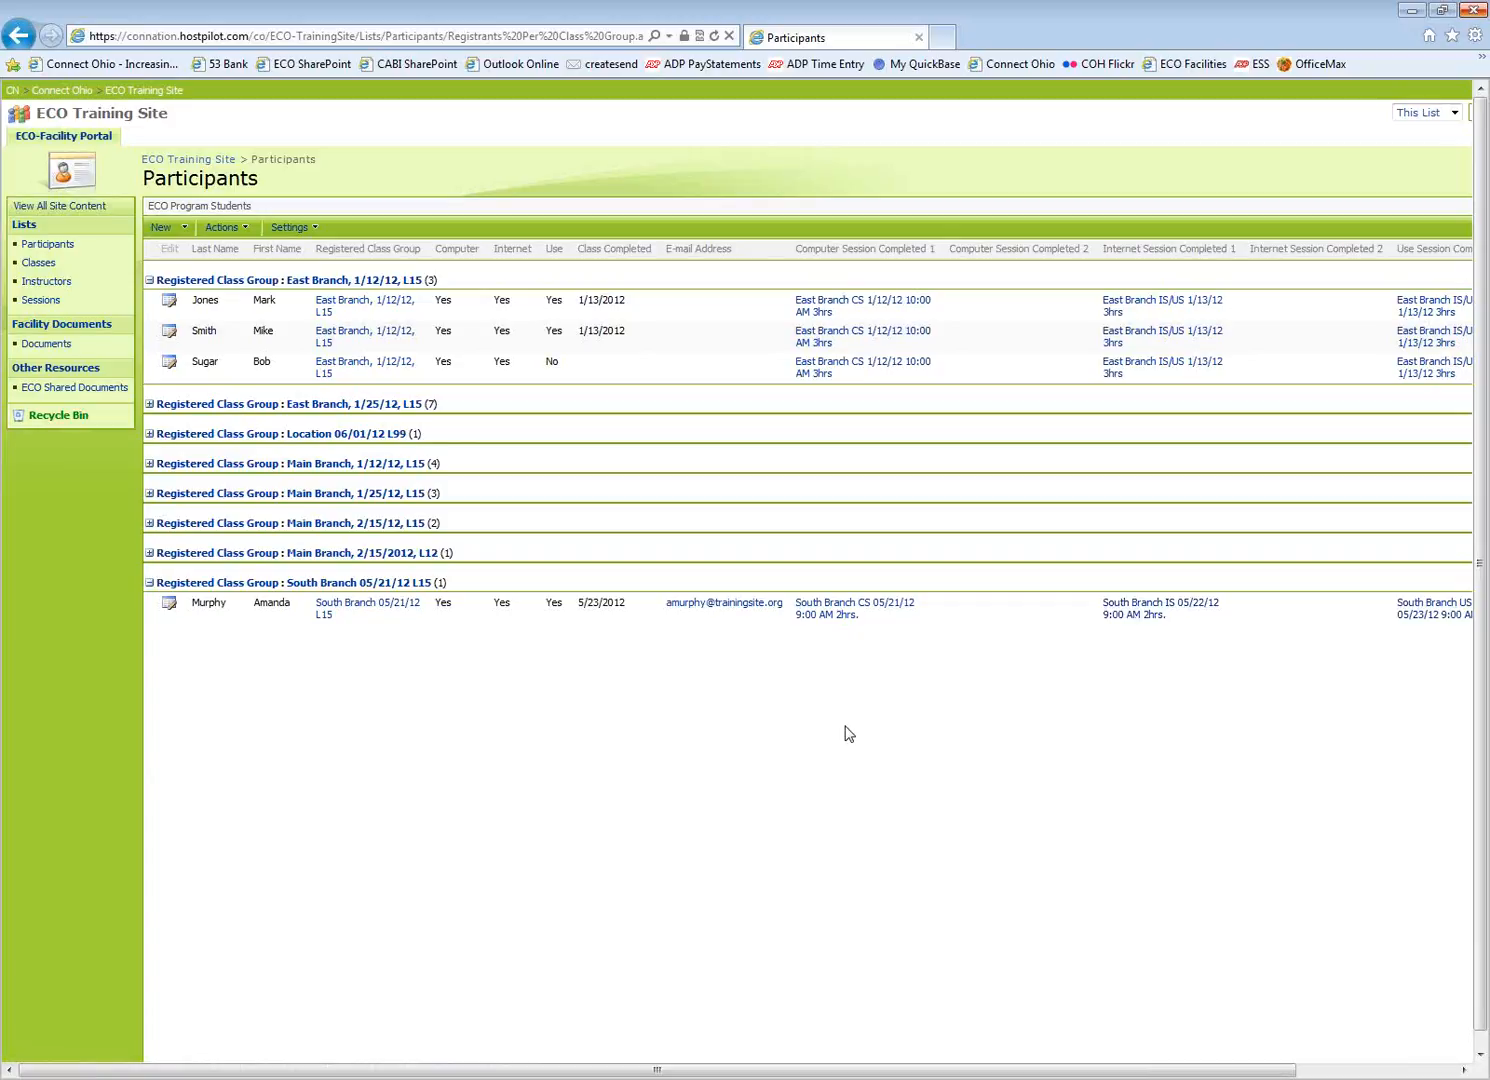
View the South Branch CS 05/21/12 session details, then go back and reopen the participant's edit form
click(824, 614)
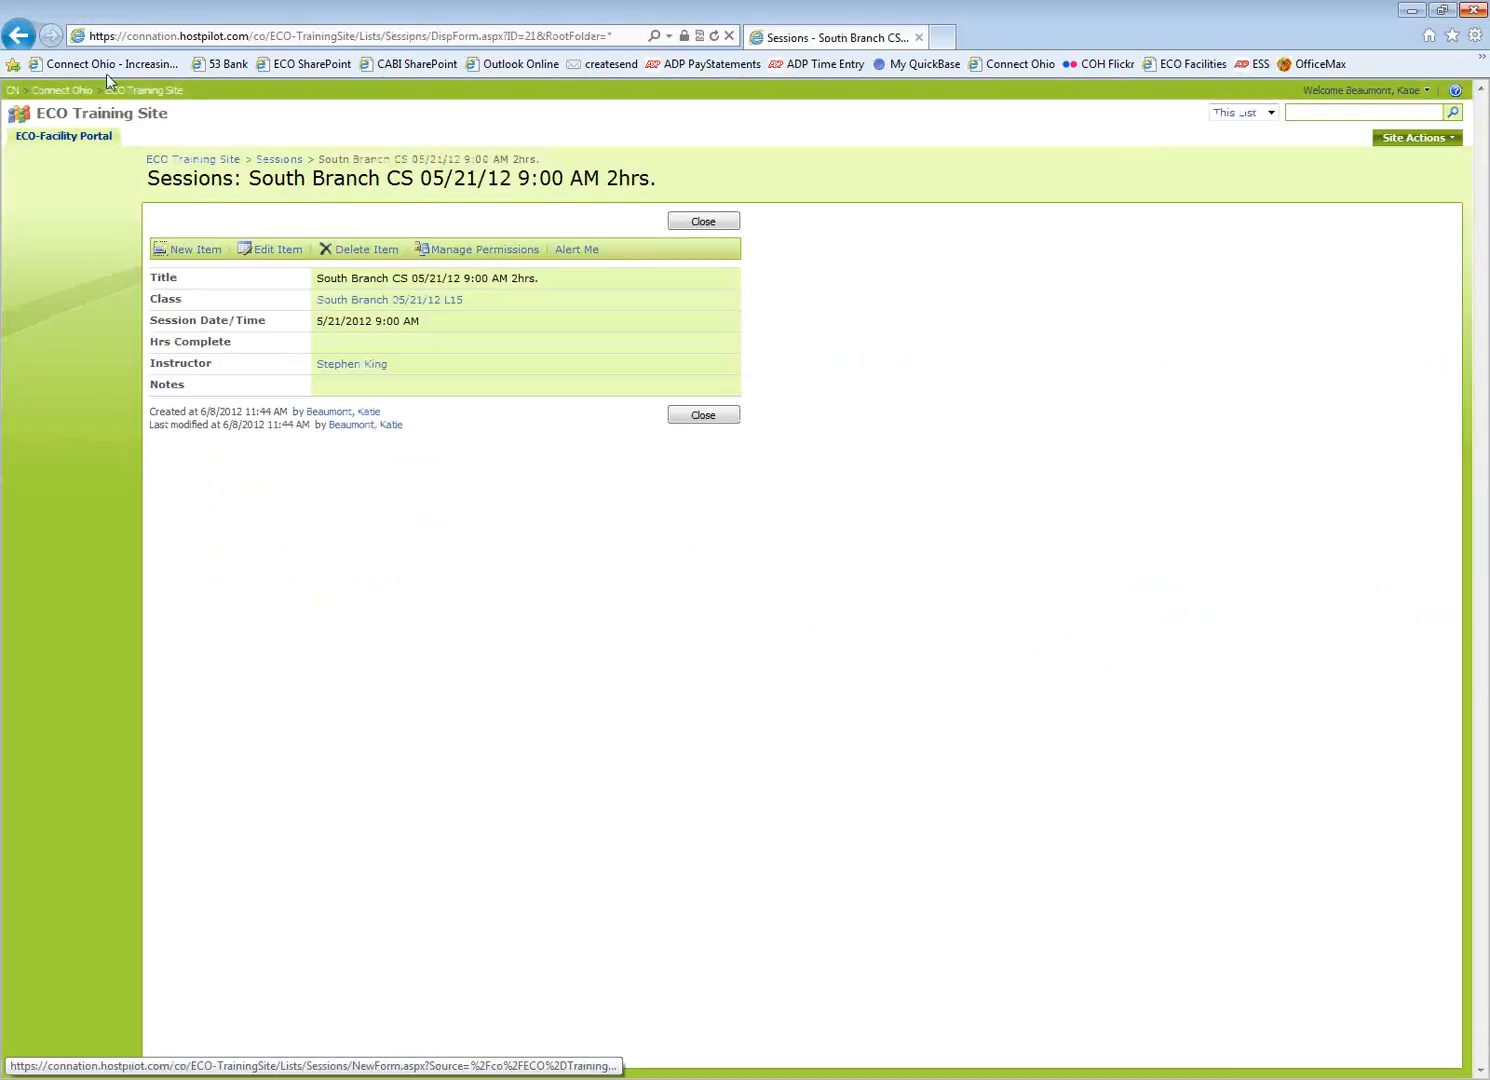
click(20, 36)
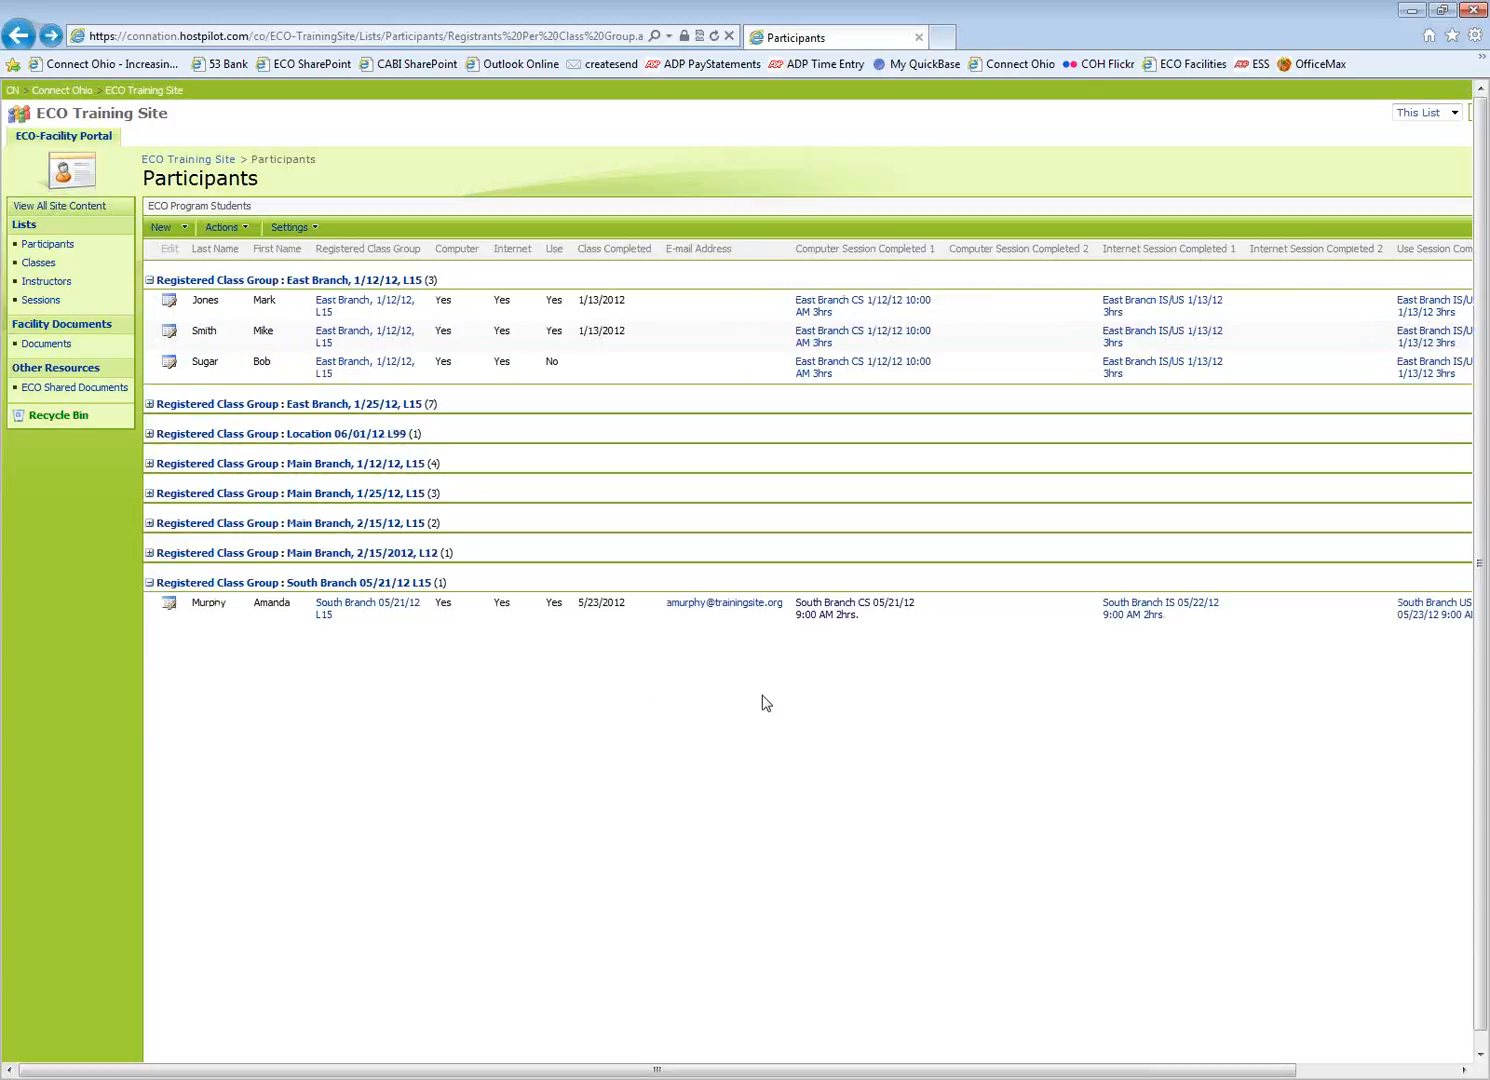
click(170, 608)
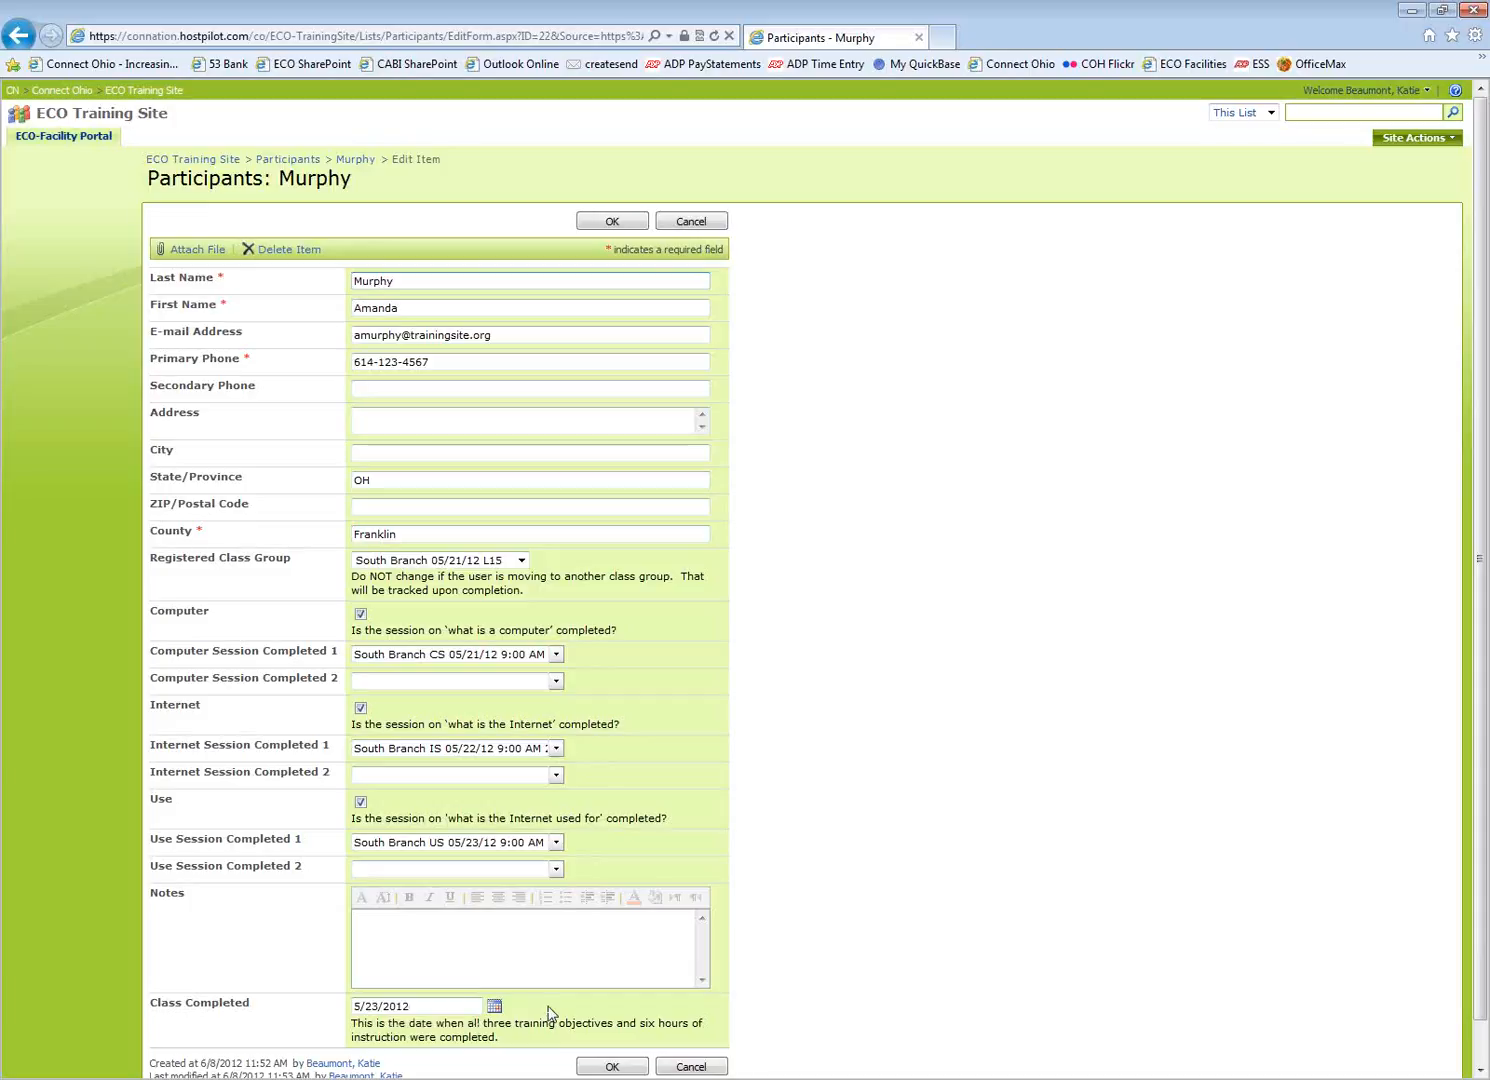
Confirm the participant's edit form with OK to return to the Participants list
click(624, 221)
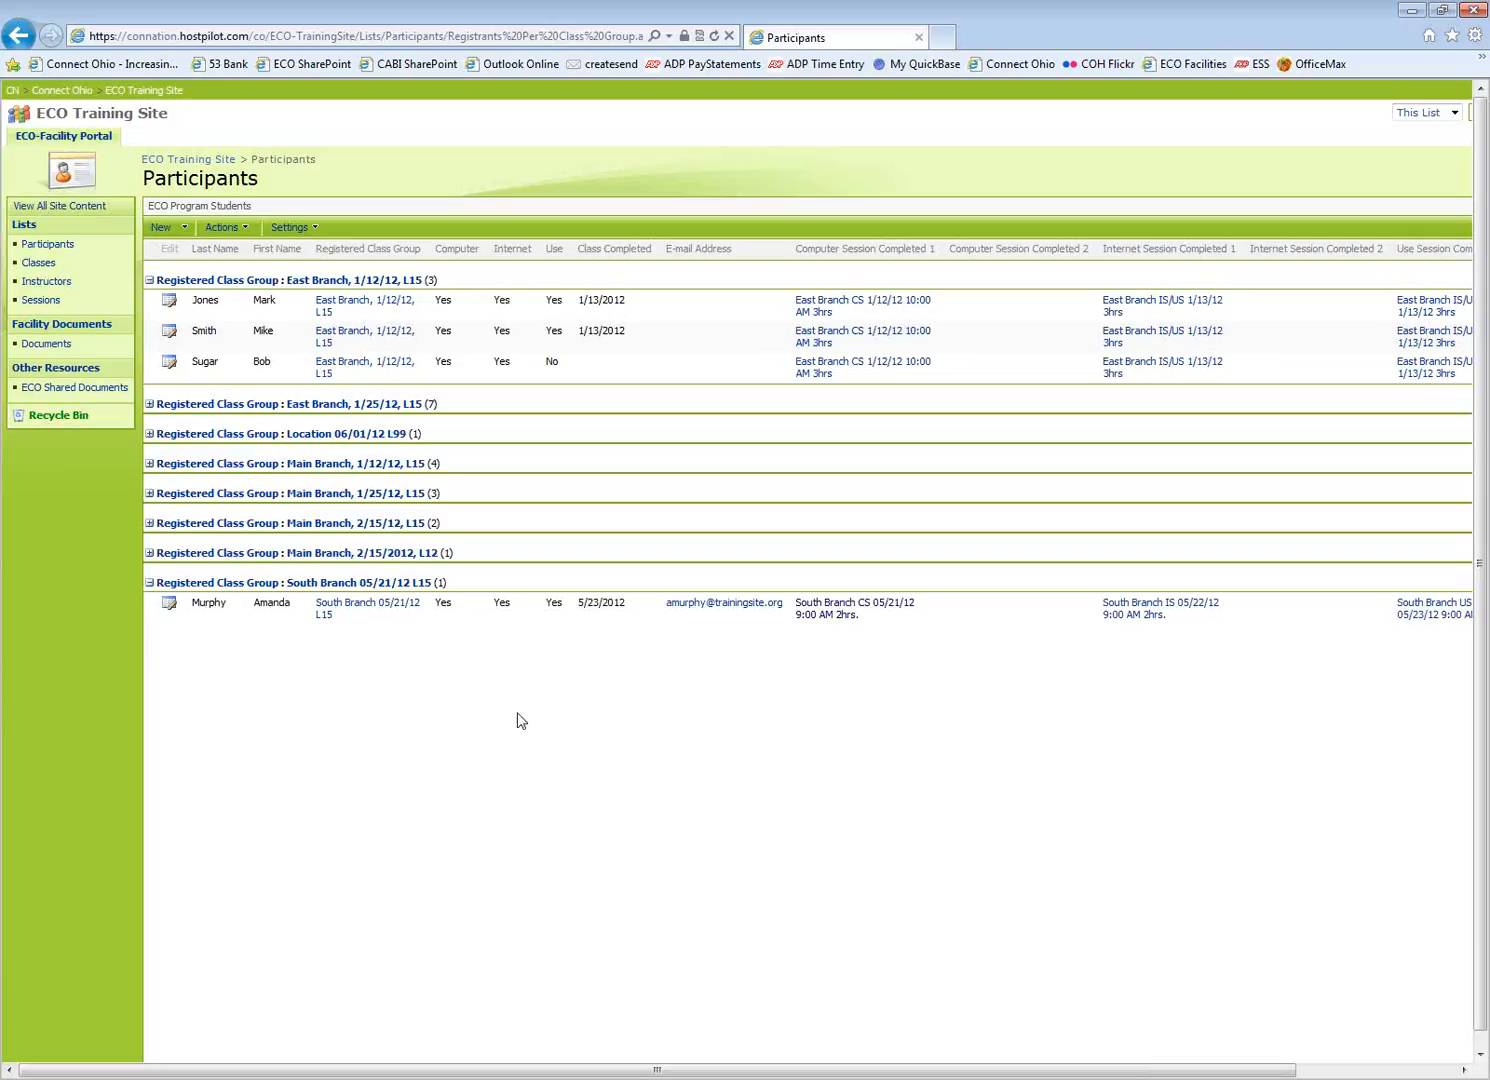
Go to Sessions in the Quick Launch to see the South Branch 05/21/12 L15 CS, IS and US sessions
click(38, 301)
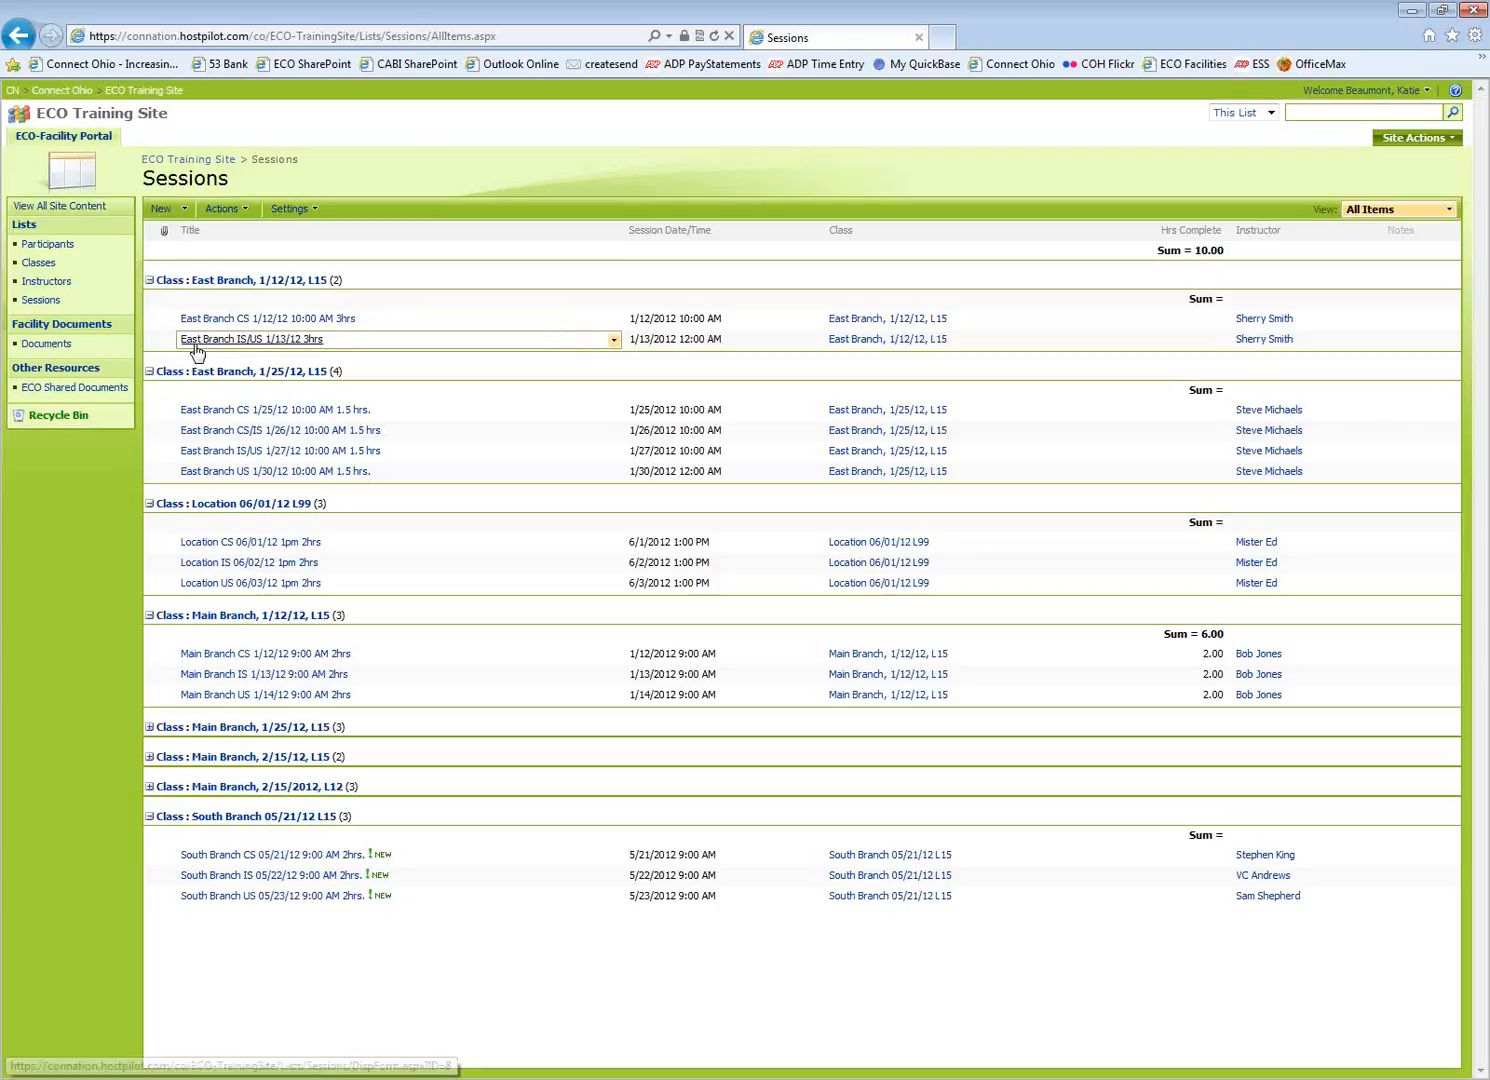
Open Participants and scroll right to the registrant's CS, IS and US session columns
click(47, 244)
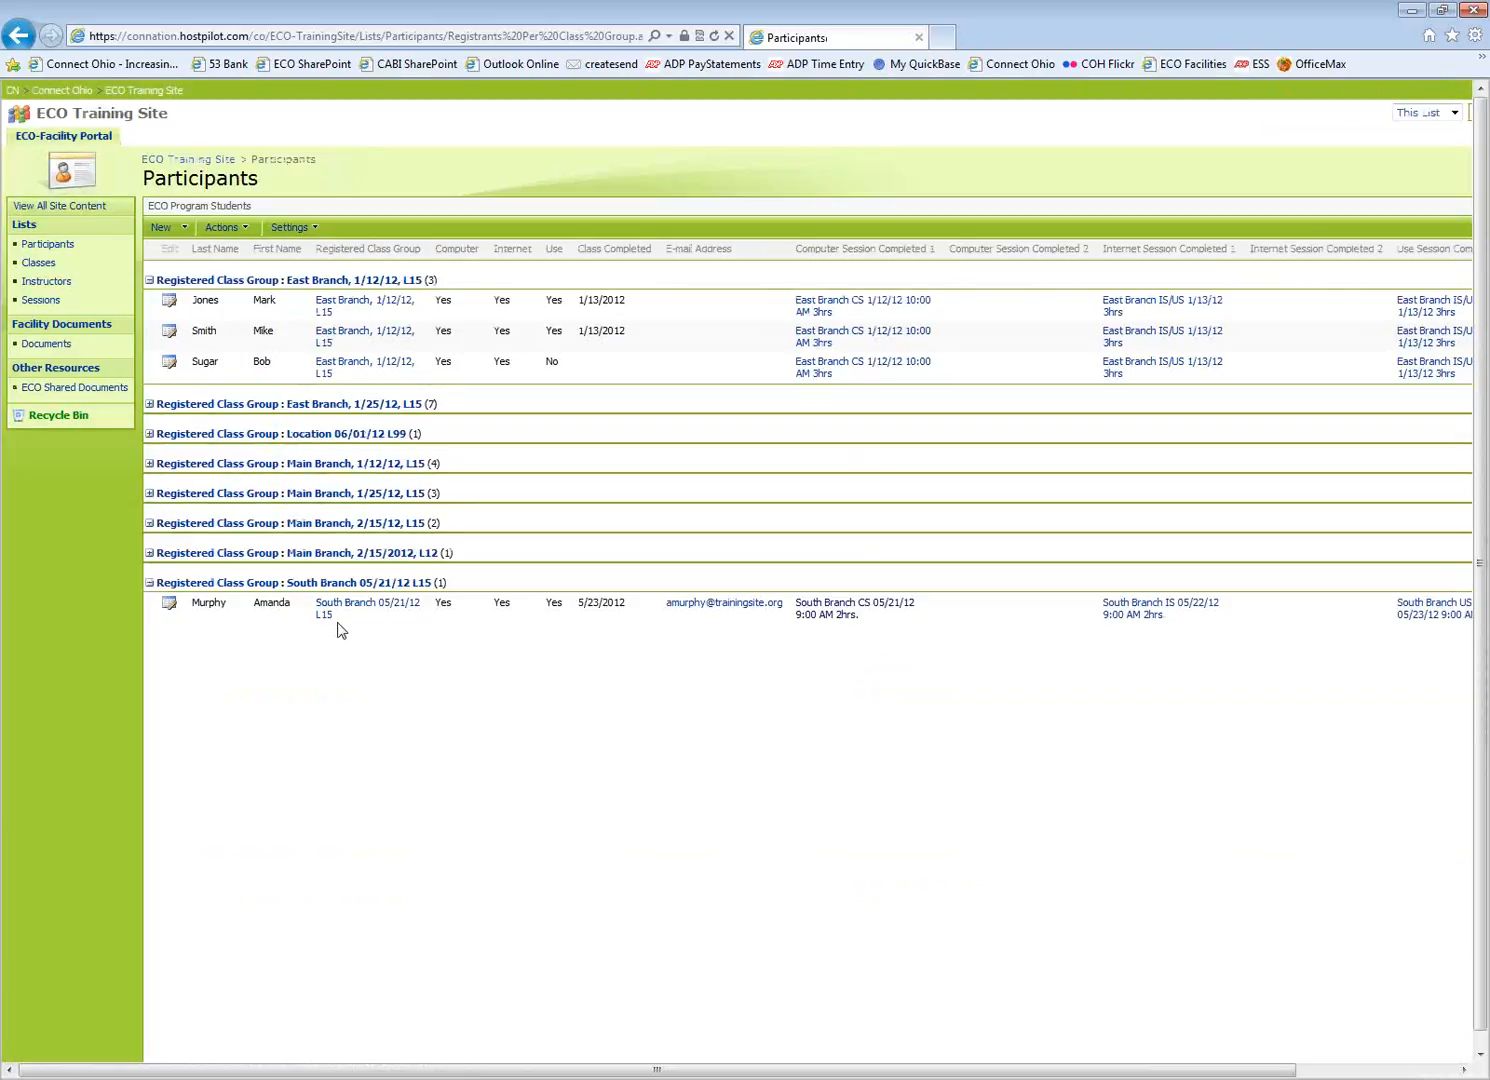
drag(342, 1071, 504, 1071)
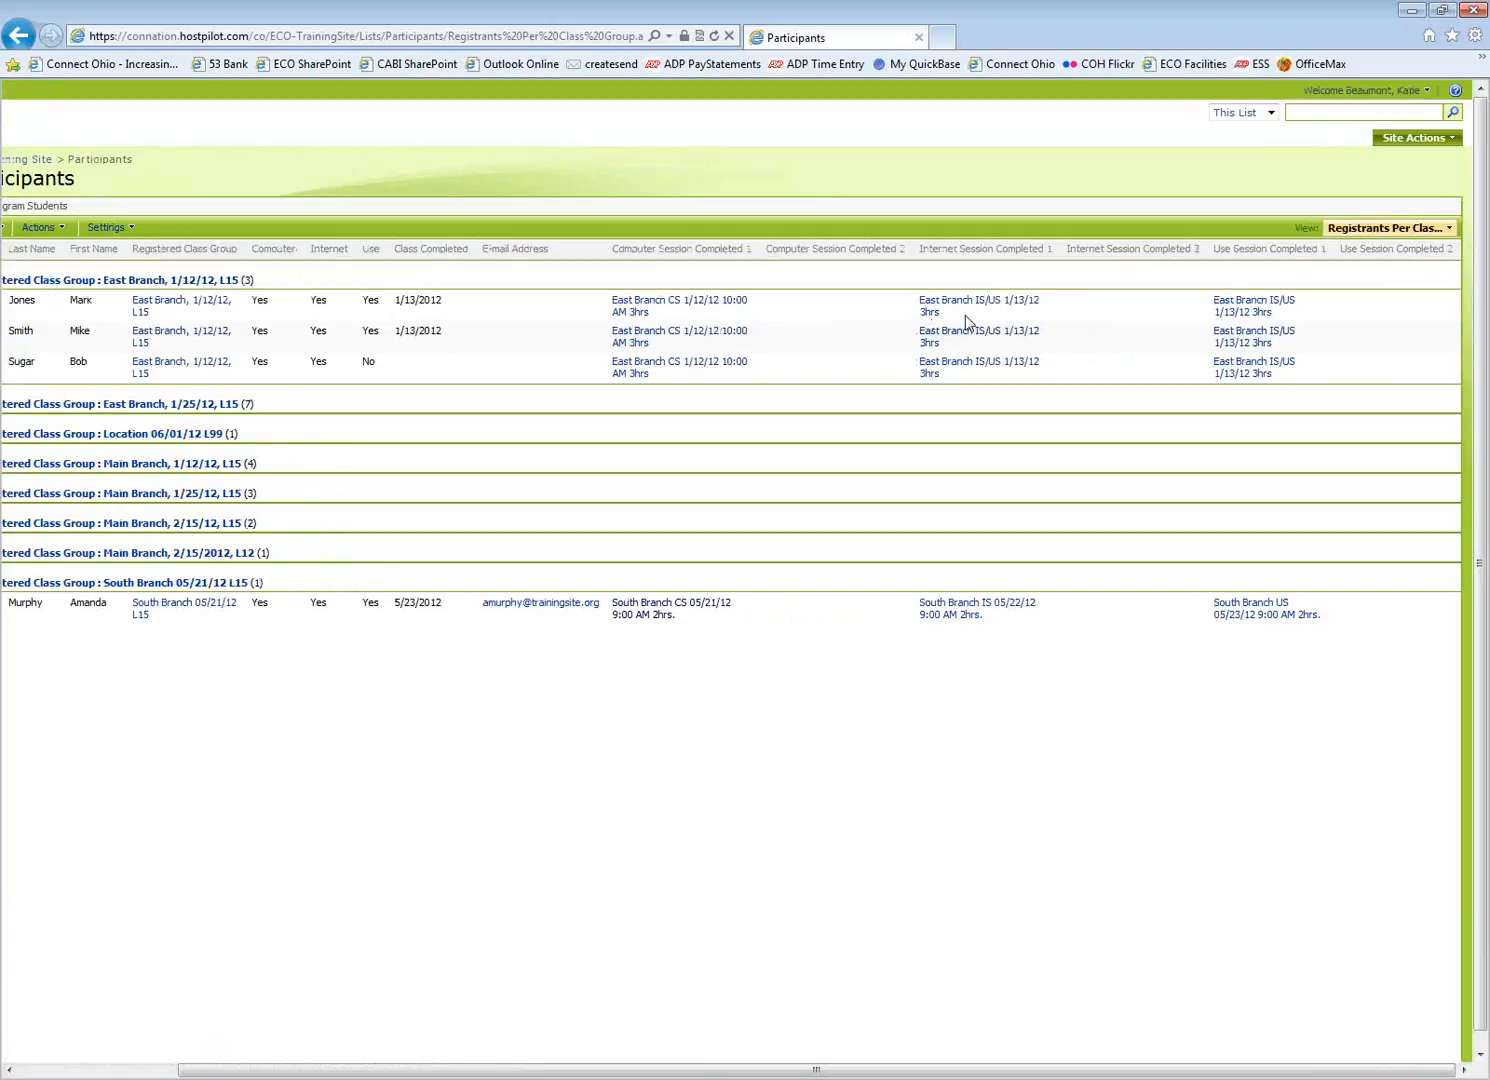